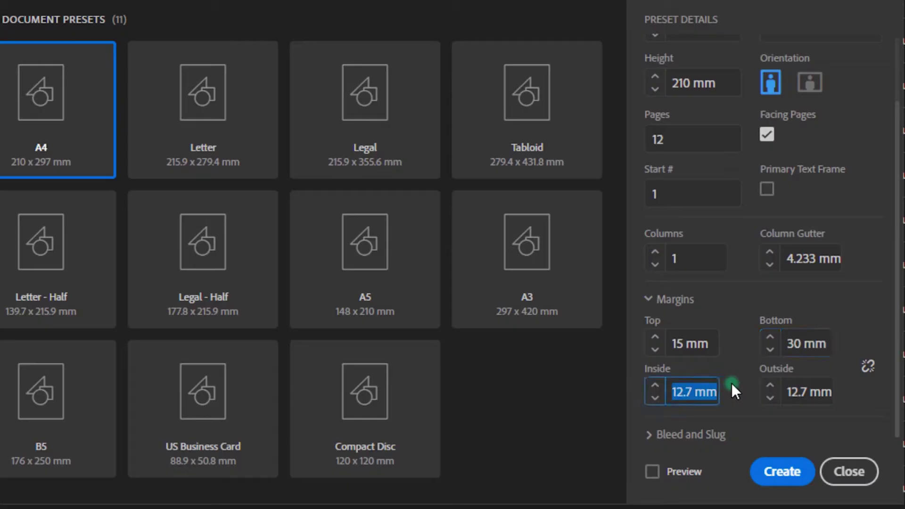
- Set the inside margin to 20 mm and the outside margin to 15 mm, and create the document
{"action": "type", "text": "20"}
{"action": "key", "text": "Tab"}
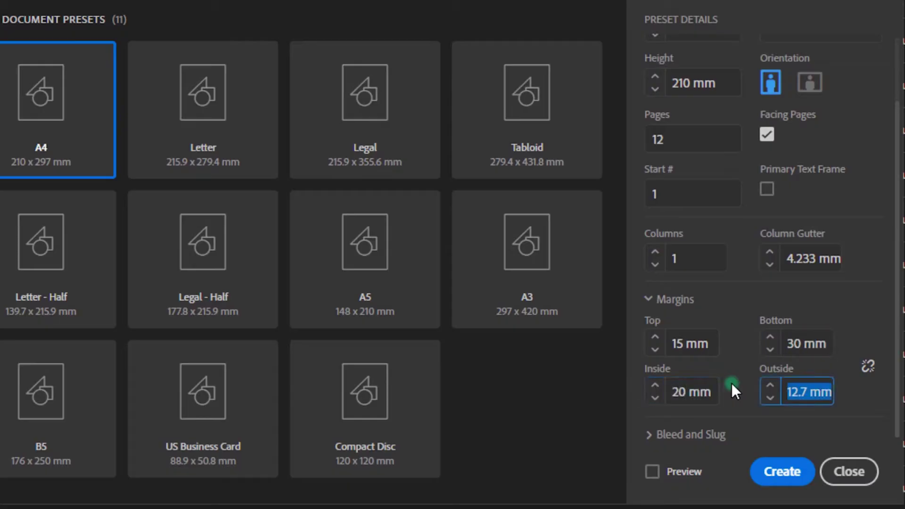
{"action": "type", "text": "15"}
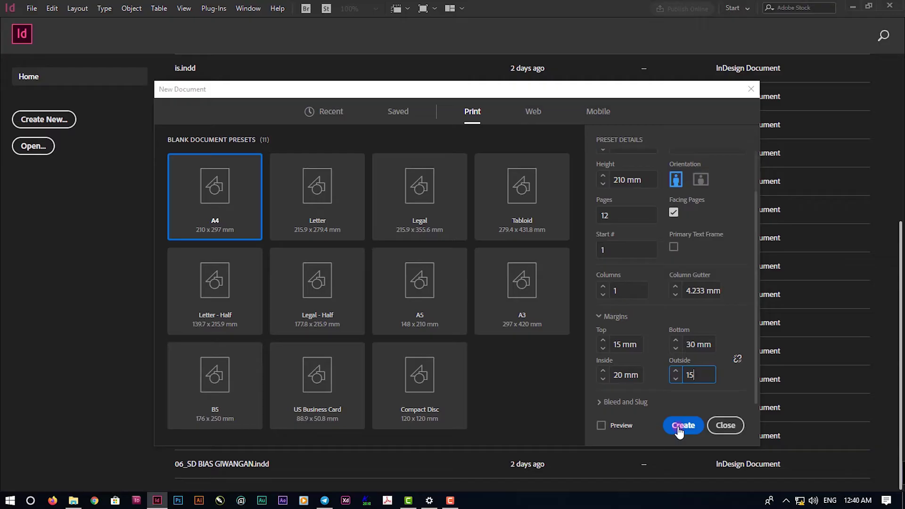
{"action": "left_click", "coordinate": [679, 429]}
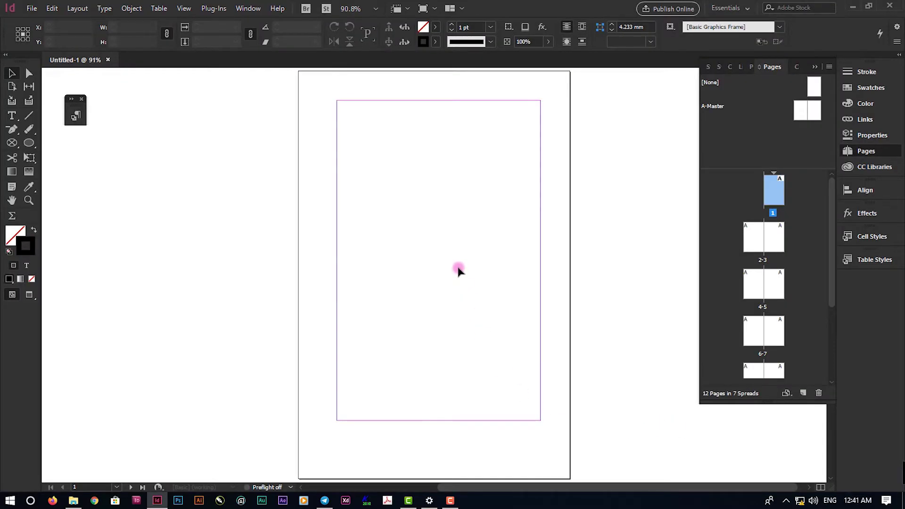
- Rename the A-Master spread as Master-ISI, keeping the prefix A
{"action": "left_click", "coordinate": [814, 115]}
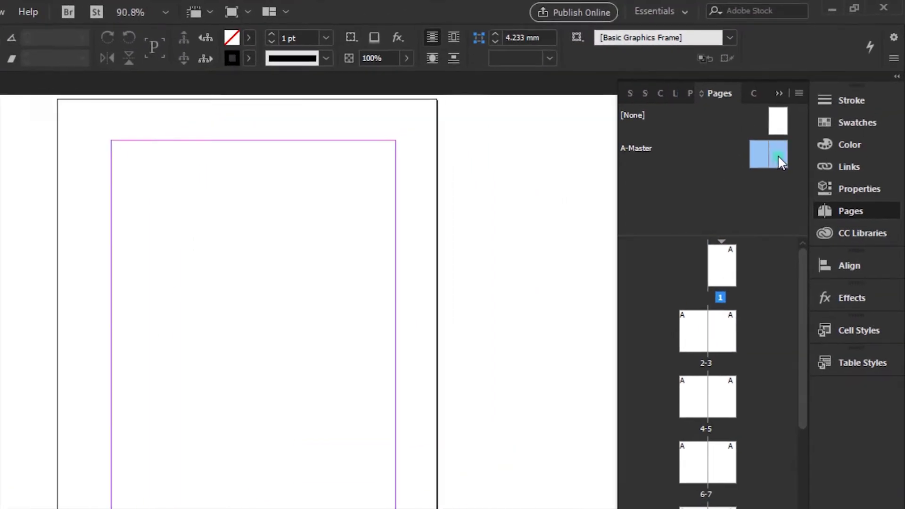
{"action": "right_click", "coordinate": [778, 155]}
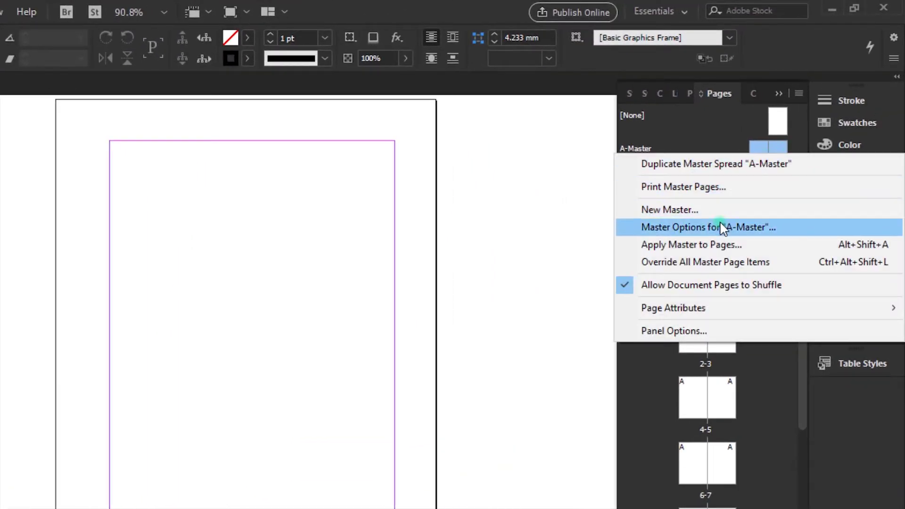
{"action": "left_click", "coordinate": [723, 228]}
{"action": "left_click", "coordinate": [272, 281]}
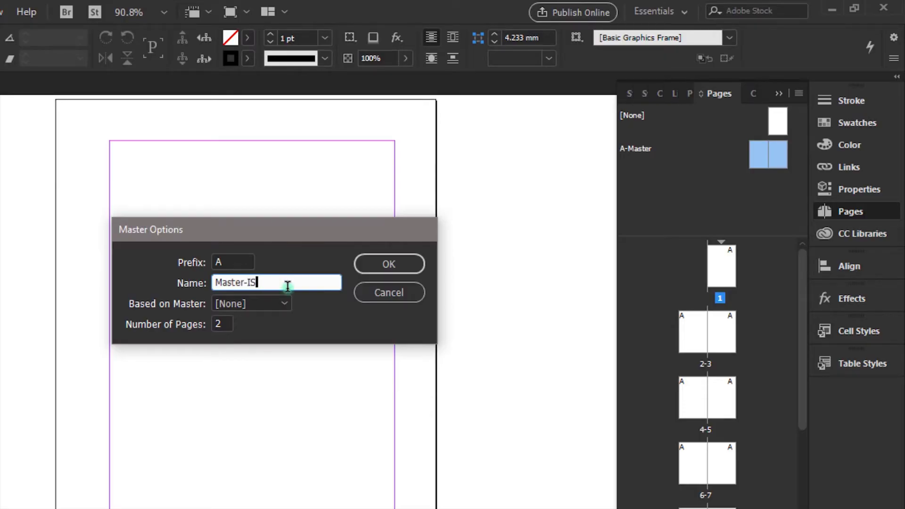
{"action": "type", "text": "-ISI"}
{"action": "left_click", "coordinate": [389, 265]}
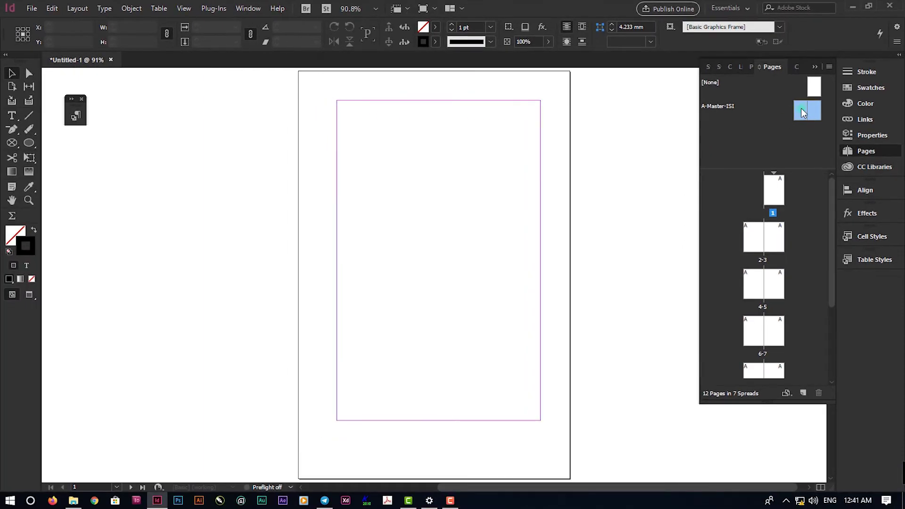
- Open the A-Master-ISI spread for editing with both of its pages in view
{"action": "double_click", "coordinate": [802, 109]}
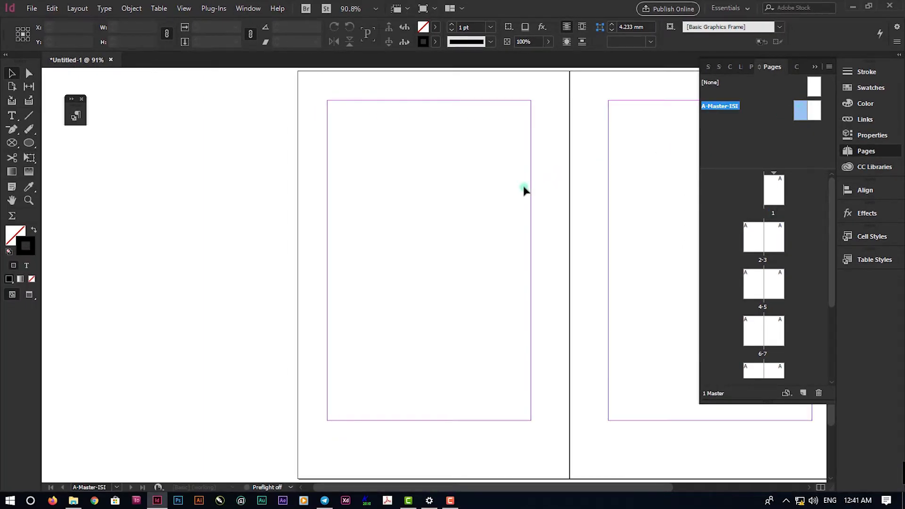
{"action": "key", "text": "ctrl+minus"}
{"action": "key", "text": "ctrl+minus"}
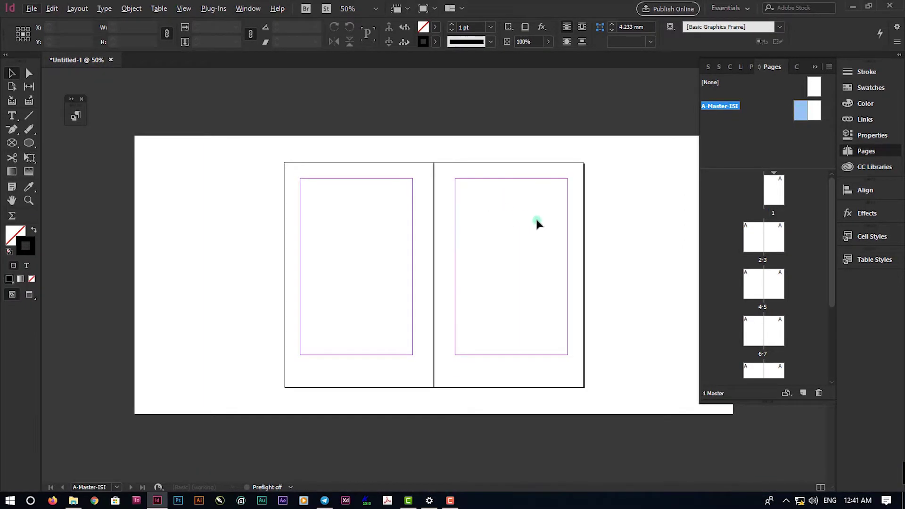
{"action": "key", "text": "ctrl+equal"}
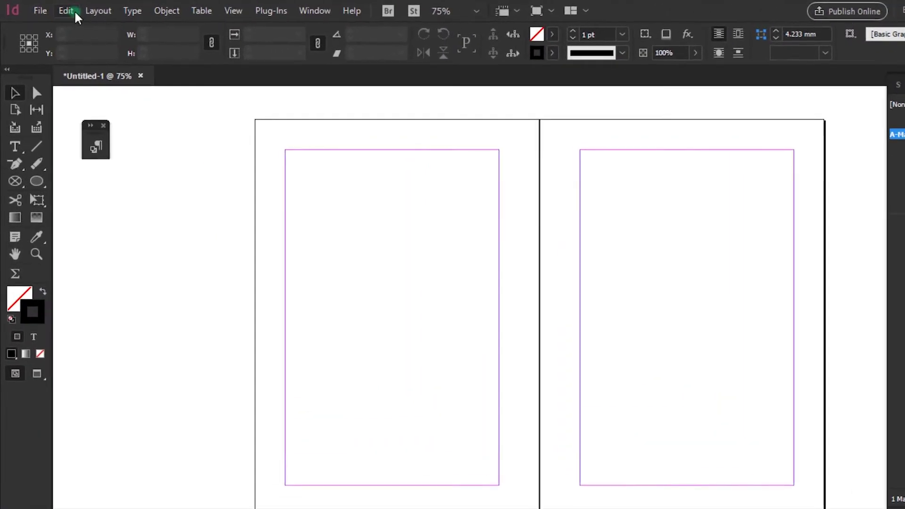
- Create ruler guides on the master spread with 1 row and 1 column, fitted to the margins
{"action": "left_click", "coordinate": [84, 9]}
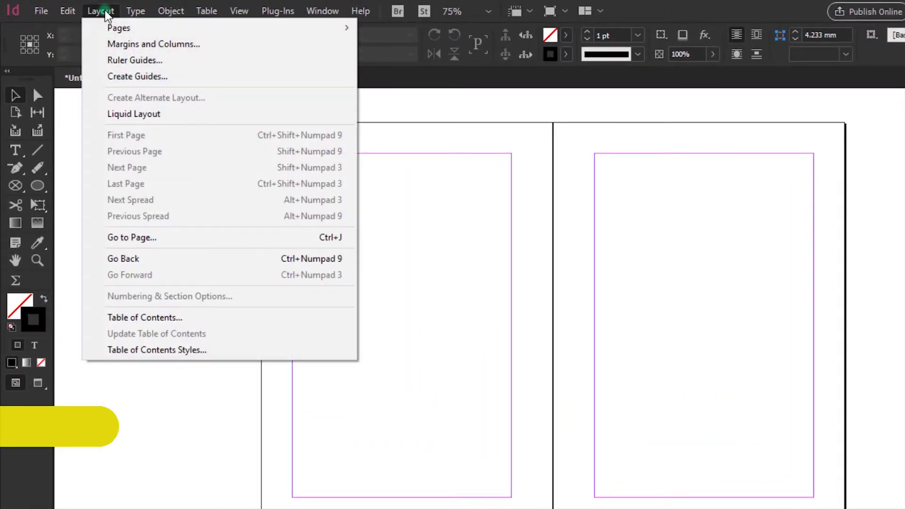
{"action": "left_click", "coordinate": [113, 76]}
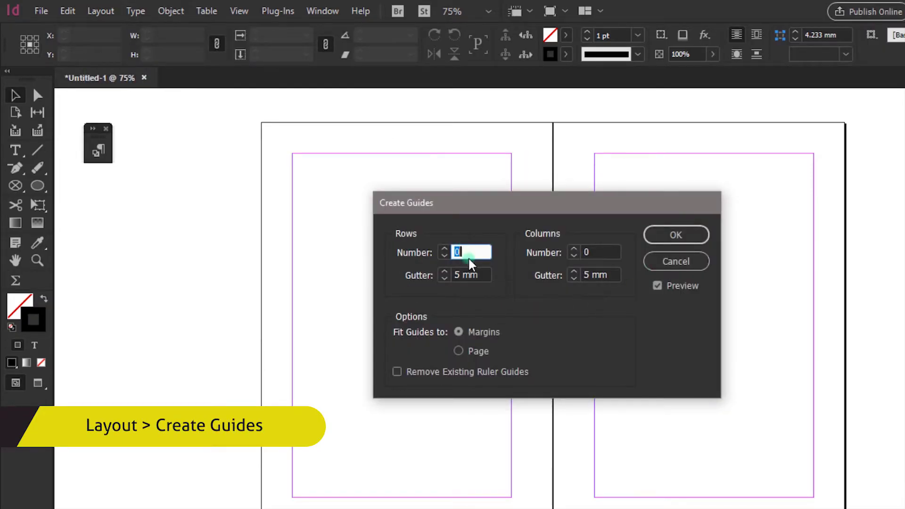
{"action": "type", "text": "1"}
{"action": "key", "text": "Tab"}
{"action": "type", "text": "1"}
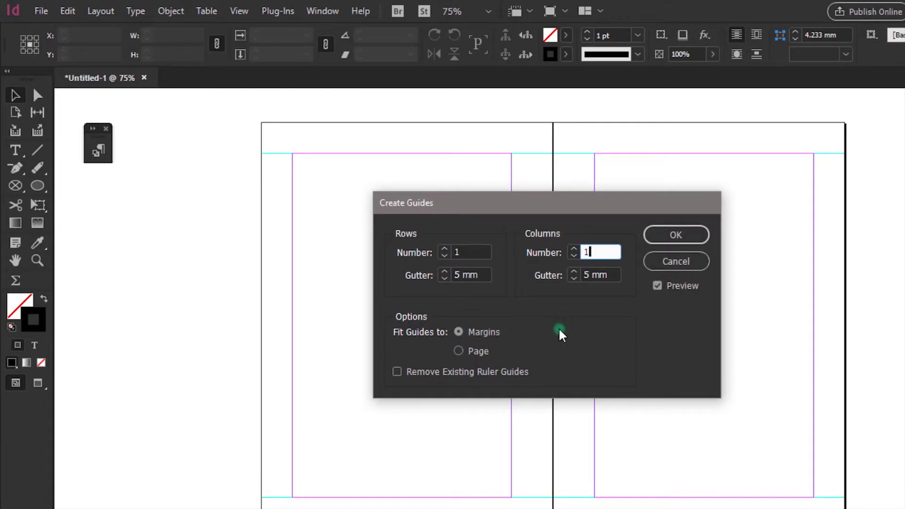
{"action": "left_click", "coordinate": [472, 334]}
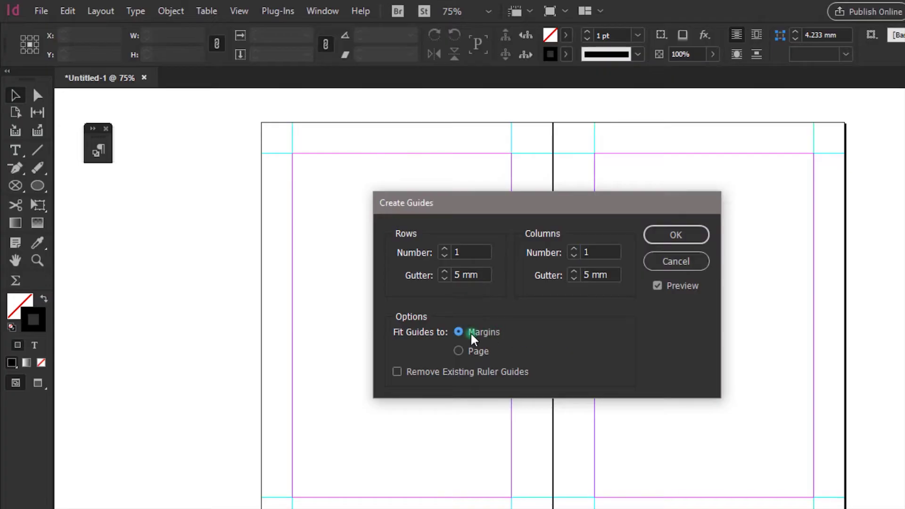
{"action": "left_click", "coordinate": [689, 234]}
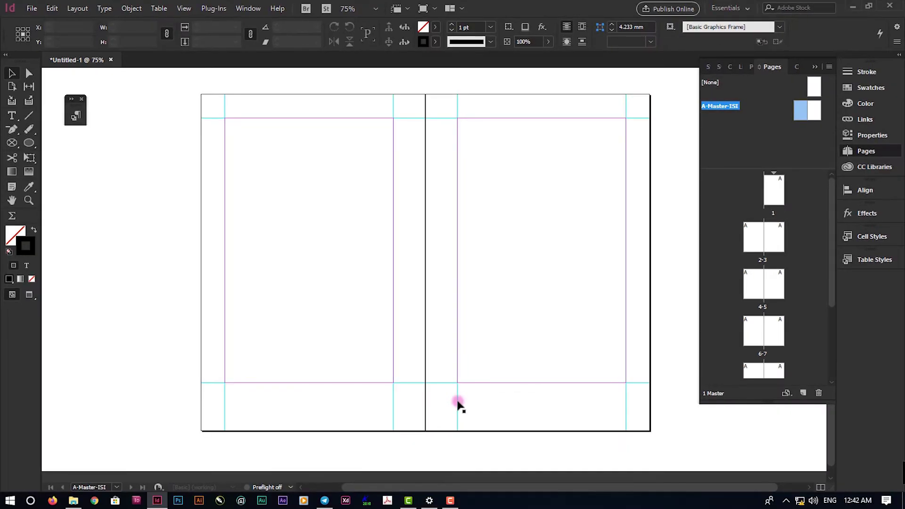
- Duplicate the horizontal bottom-margin guide into the footer area, at a vertical position of about 193 mm
{"action": "scroll", "coordinate": [434, 409], "scroll_direction": "up", "scroll_amount": 4}
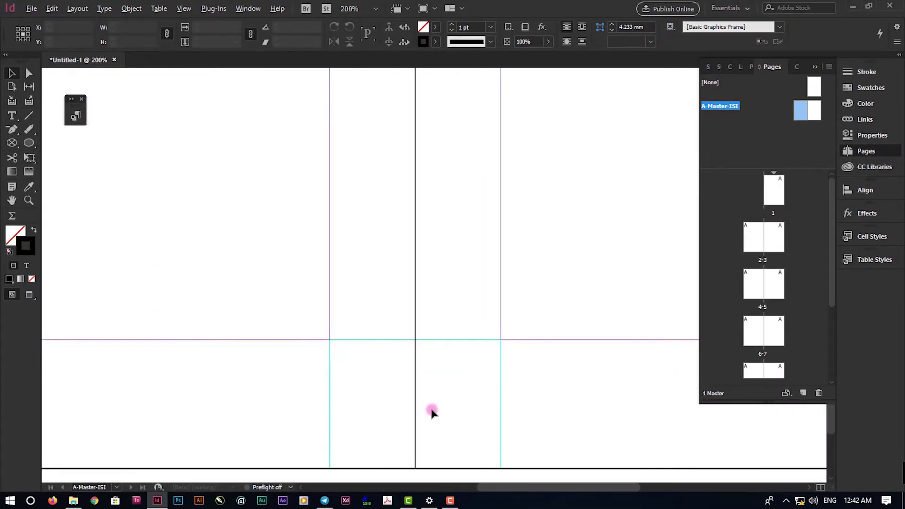
{"action": "left_click", "coordinate": [427, 339]}
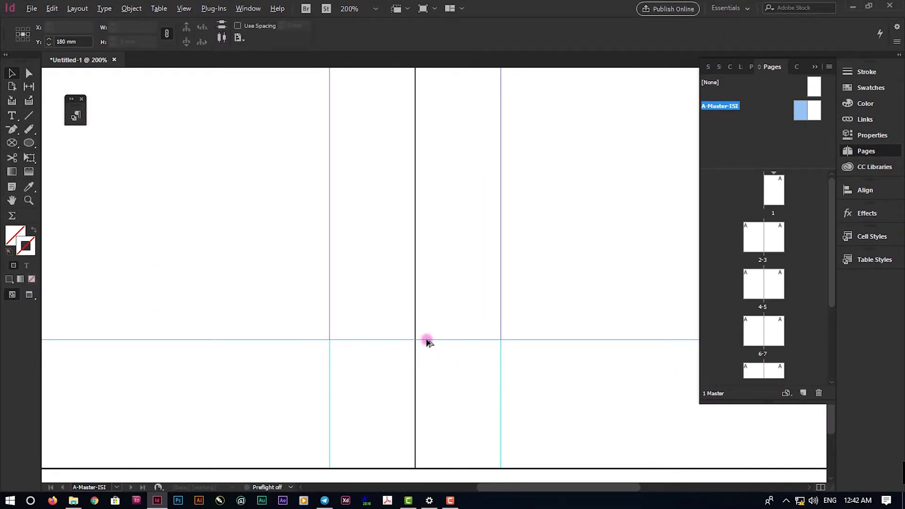
{"action": "left_click_drag", "start_coordinate": [425, 352], "coordinate": [424, 397]}
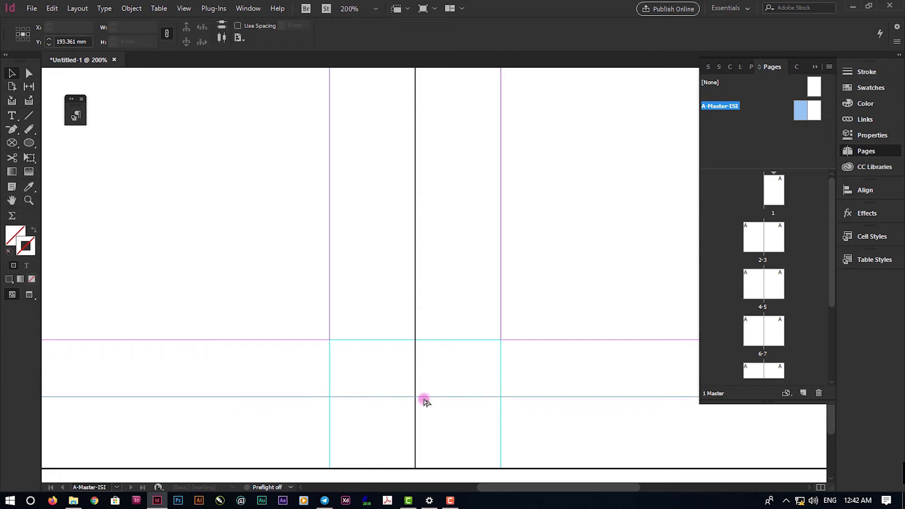
{"action": "left_click", "coordinate": [379, 374]}
{"action": "scroll", "coordinate": [385, 373], "scroll_direction": "down", "scroll_amount": 2}
{"action": "scroll", "coordinate": [385, 370], "scroll_direction": "left", "scroll_amount": 5}
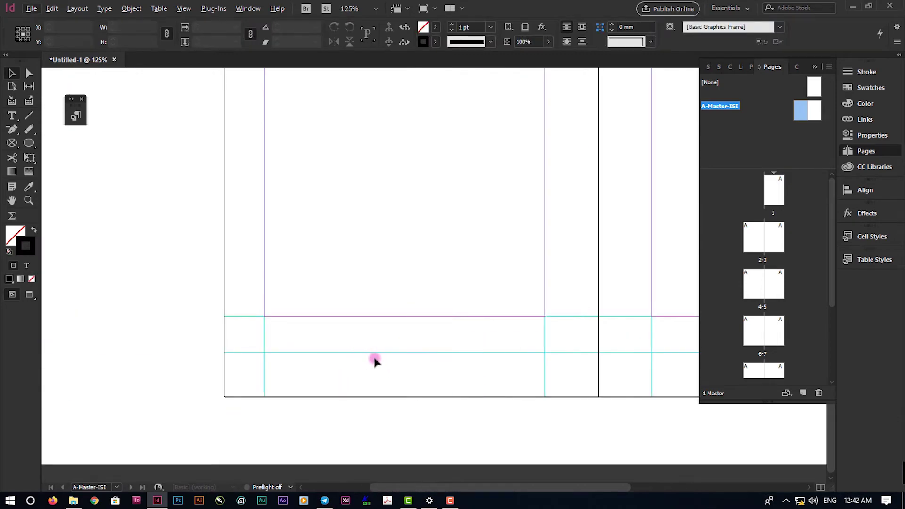
- Draw a text frame about 9.7 × 4.4 mm on the left page's footer guide at the outside margin and insert a Current Page Number marker
{"action": "scroll", "coordinate": [278, 396], "scroll_direction": "up", "scroll_amount": 2}
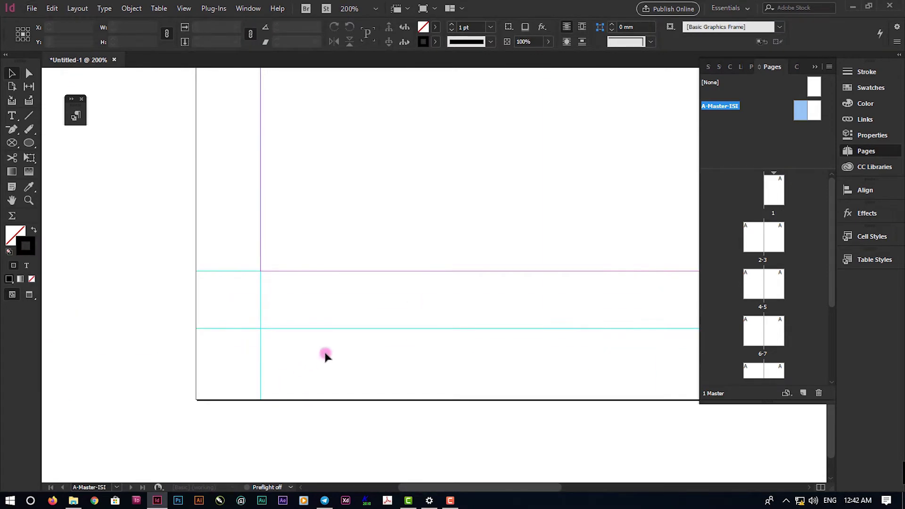
{"action": "left_click", "coordinate": [11, 115]}
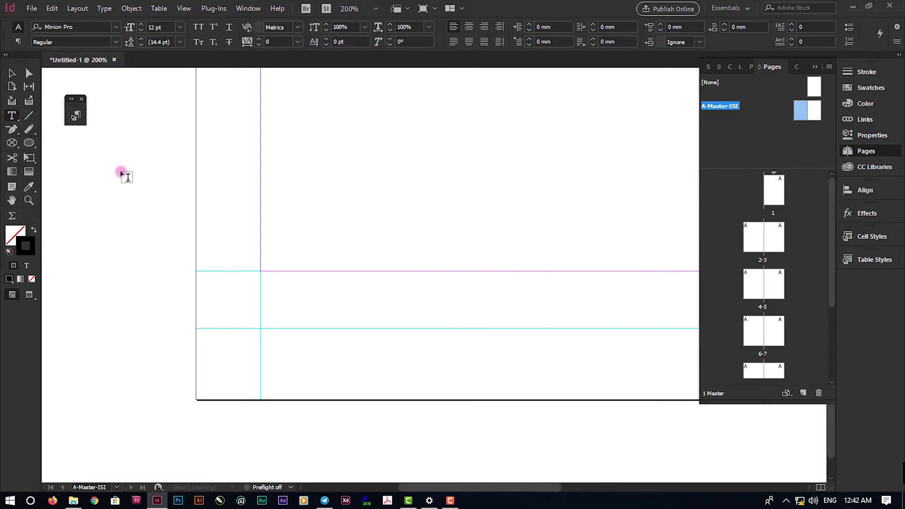
{"action": "scroll", "coordinate": [280, 357], "scroll_direction": "up", "scroll_amount": 1}
{"action": "scroll", "coordinate": [280, 358], "scroll_direction": "up", "scroll_amount": 1}
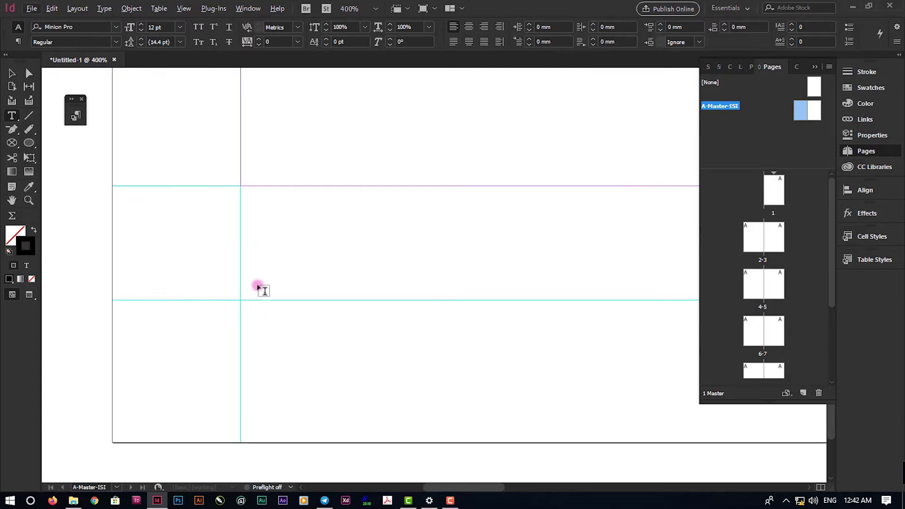
{"action": "left_click_drag", "start_coordinate": [241, 262], "coordinate": [330, 300]}
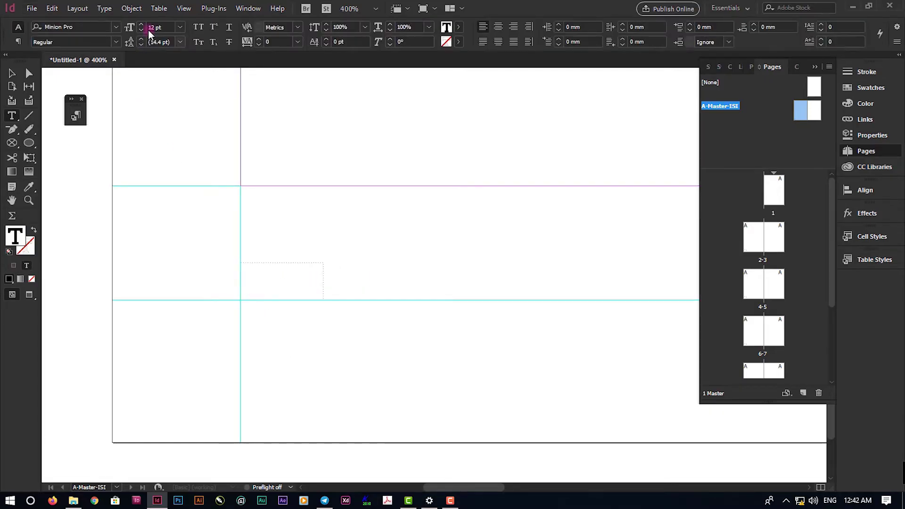
{"action": "left_click", "coordinate": [104, 8]}
{"action": "mouse_move", "coordinate": [227, 344]}
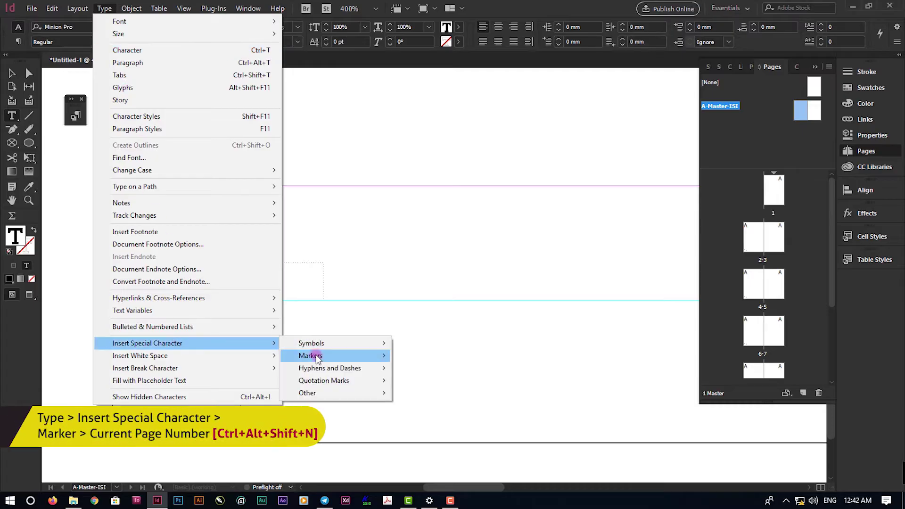
{"action": "mouse_move", "coordinate": [314, 357]}
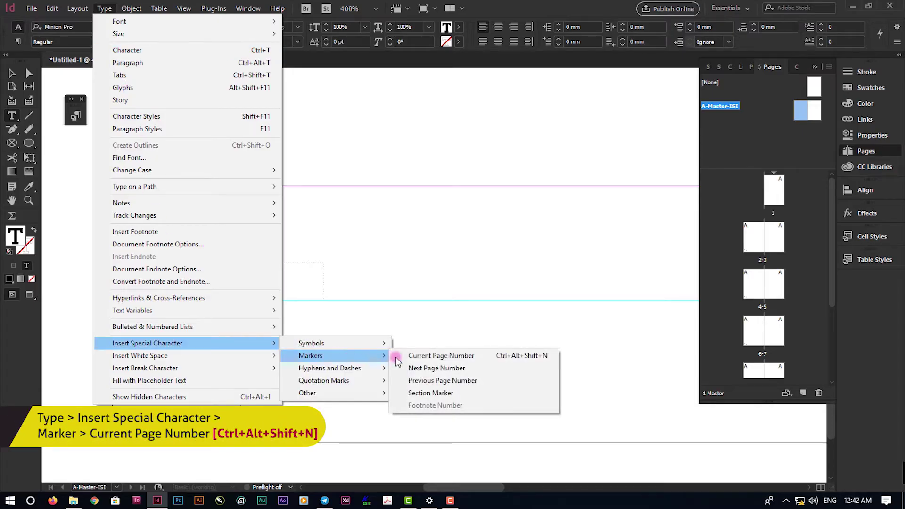
{"action": "left_click", "coordinate": [428, 357]}
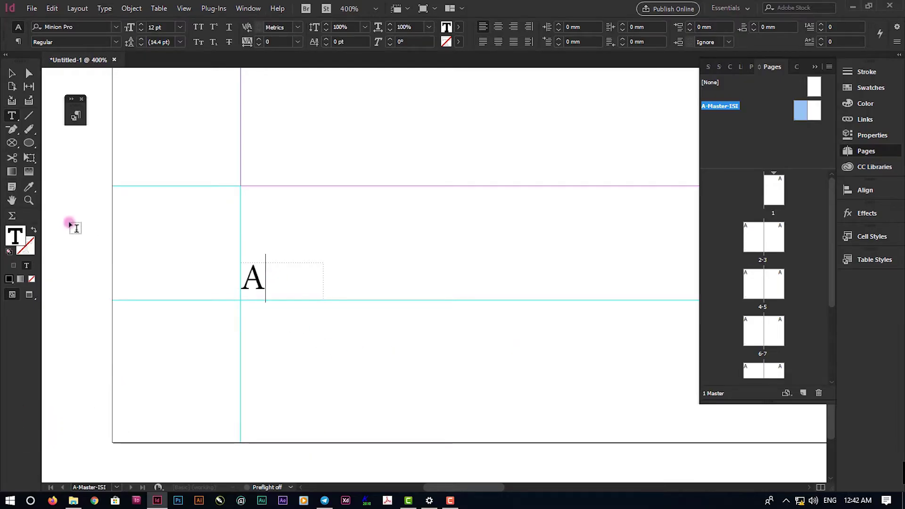
- Lower the top edge of the page-number frame to reduce its height to about 3.8 mm
{"action": "left_click", "coordinate": [12, 74]}
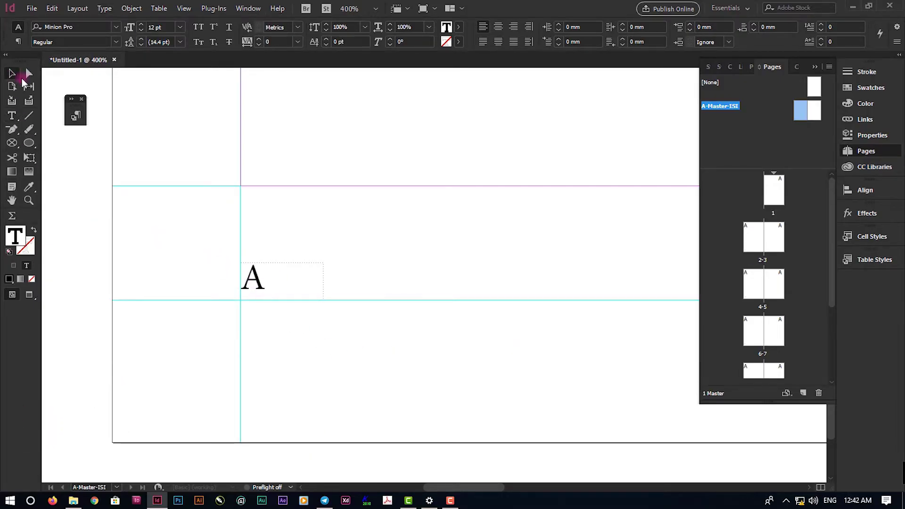
{"action": "left_click", "coordinate": [306, 268]}
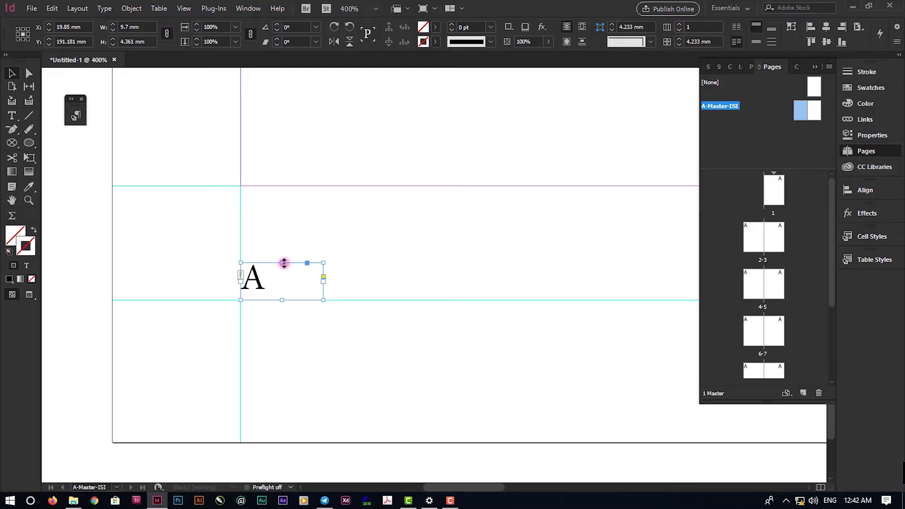
{"action": "left_click_drag", "start_coordinate": [283, 263], "coordinate": [284, 268]}
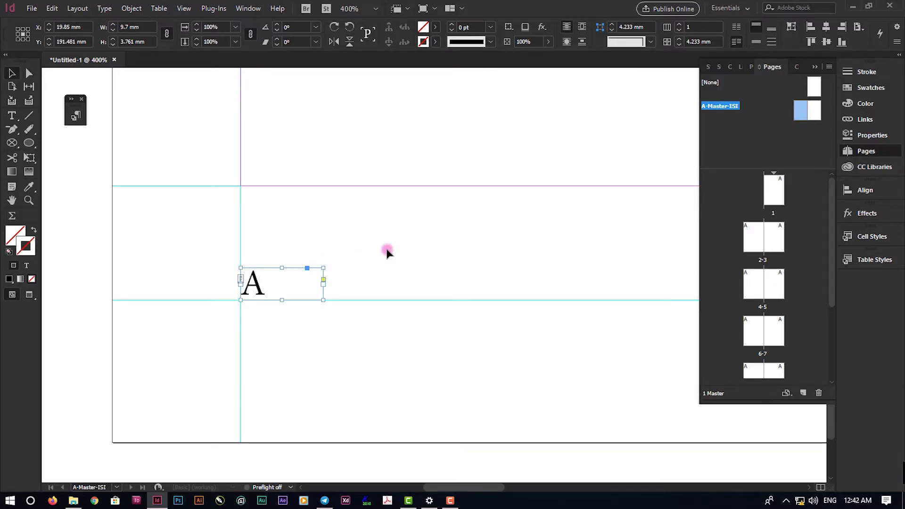
{"action": "scroll", "coordinate": [396, 262], "scroll_direction": "down", "scroll_amount": 2}
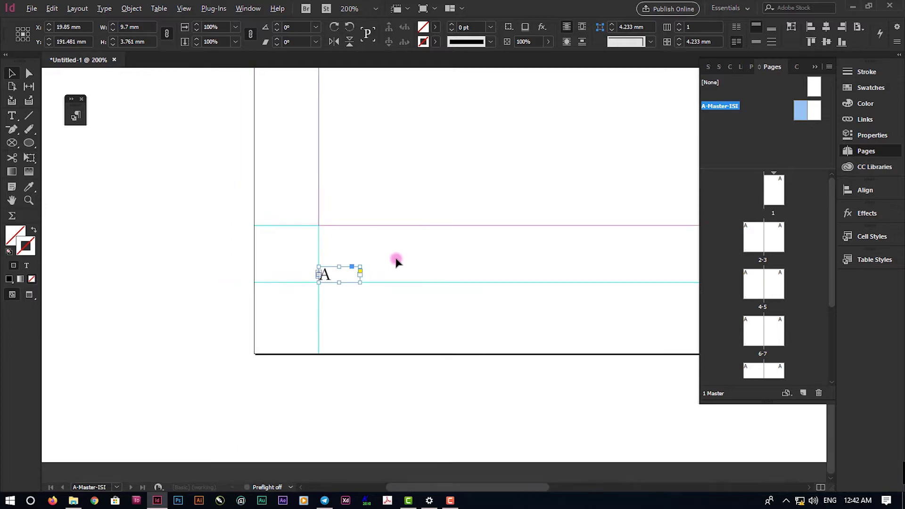
{"action": "left_click", "coordinate": [403, 303]}
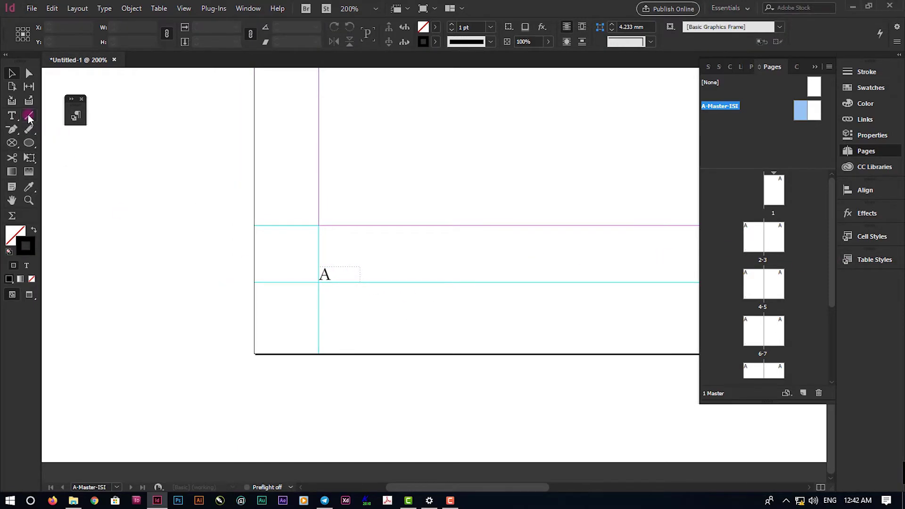
- Draw a vertical line about 3.8 mm long along the page-number frame's right edge and set its stroke weight to 0.5 pt
{"action": "scroll", "coordinate": [390, 321], "scroll_direction": "up", "scroll_amount": 2}
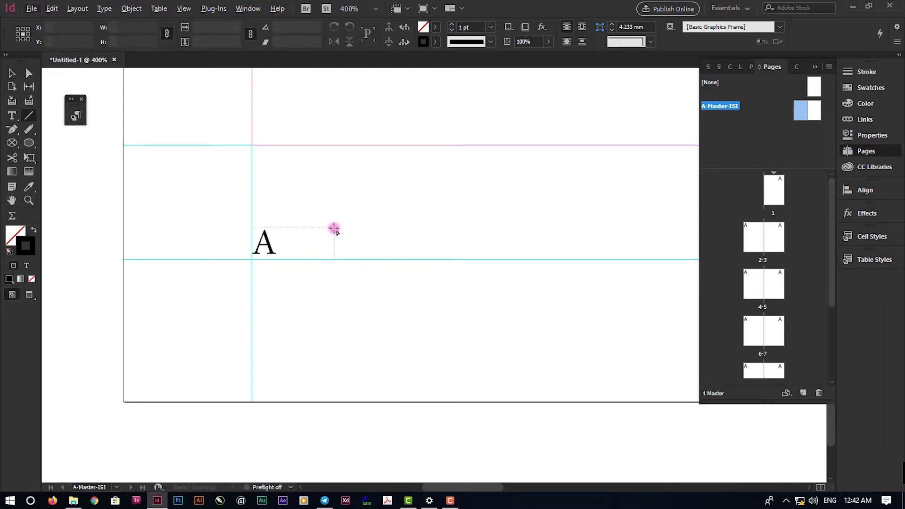
{"action": "left_click_drag", "start_coordinate": [334, 228], "coordinate": [335, 259]}
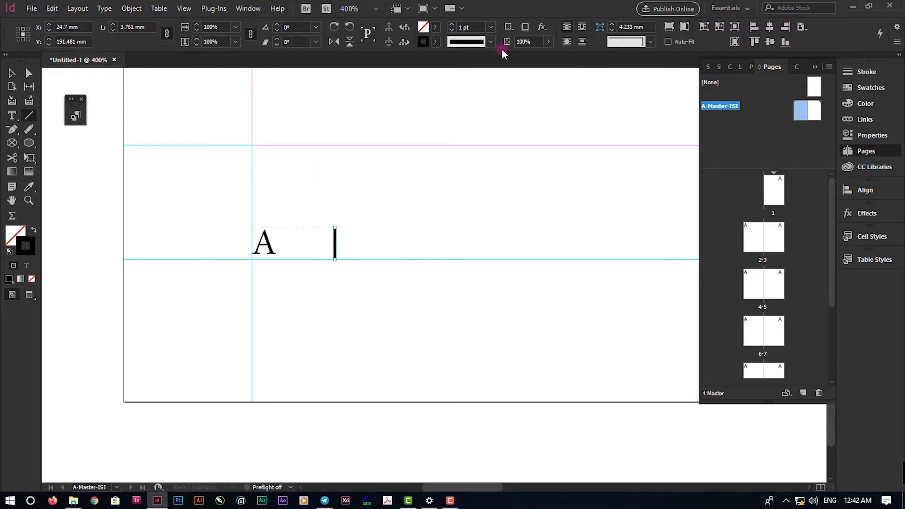
{"action": "left_click", "coordinate": [488, 28]}
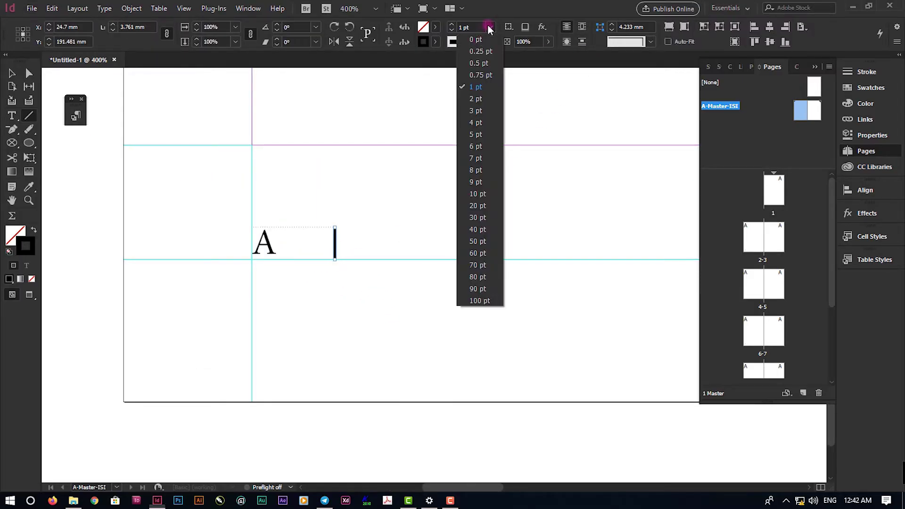
{"action": "left_click", "coordinate": [481, 60]}
- Draw a text frame about 93.4 × 3.8 mm on the footer guide, from just beside the vertical line to the inside margin
{"action": "left_click", "coordinate": [12, 116]}
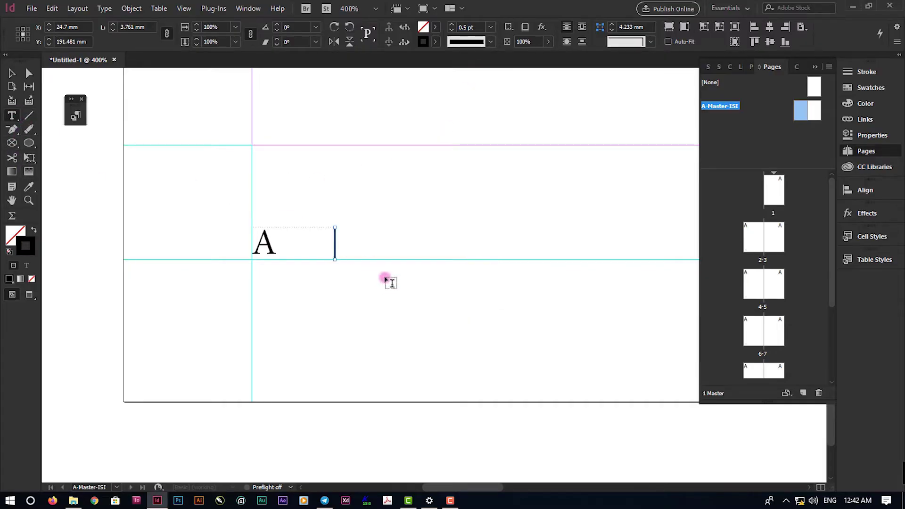
{"action": "scroll", "coordinate": [386, 279], "scroll_direction": "down", "scroll_amount": 1}
{"action": "scroll", "coordinate": [367, 288], "scroll_direction": "down", "scroll_amount": 1}
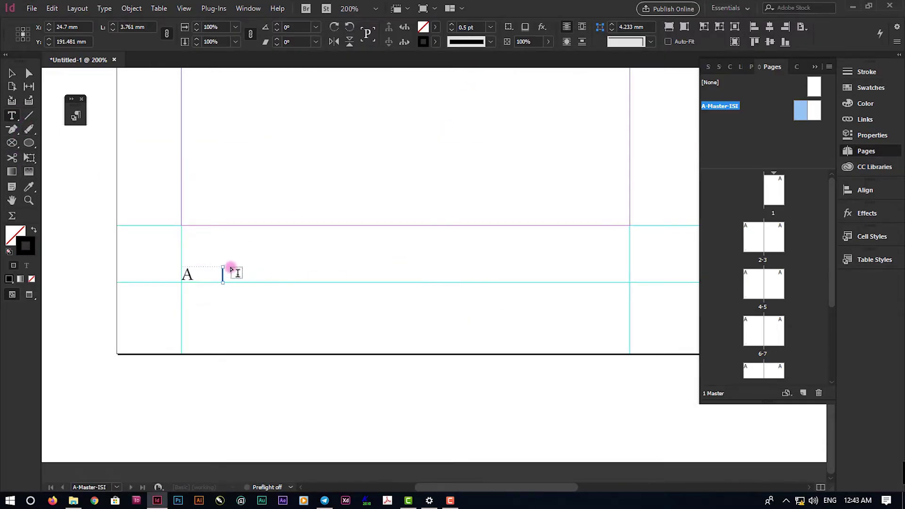
{"action": "left_click_drag", "start_coordinate": [231, 265], "coordinate": [630, 283]}
{"action": "scroll", "coordinate": [323, 293], "scroll_direction": "up", "scroll_amount": 1}
{"action": "left_click_drag", "start_coordinate": [485, 249], "coordinate": [486, 255]}
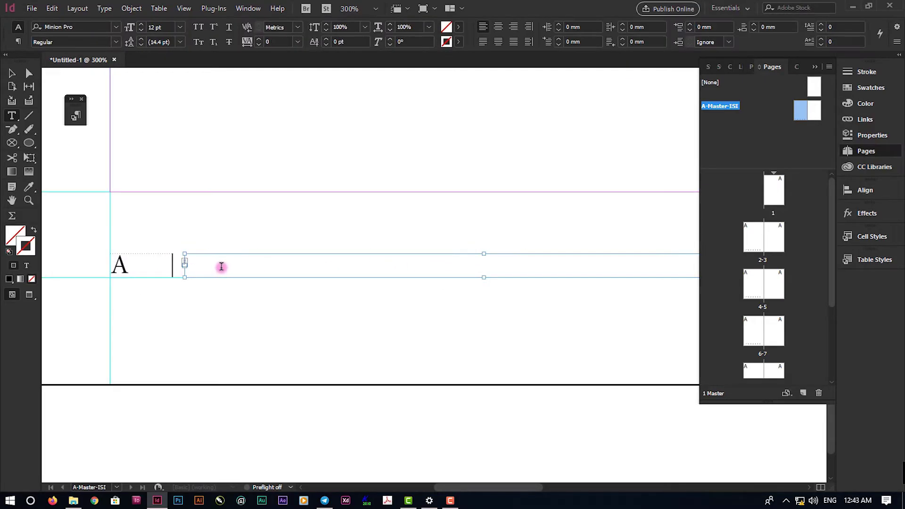
- Enter the footer title "Cara Membuat Layout Buku di Indesign" in the new frame
{"action": "key", "text": "ctrl+shift+a"}
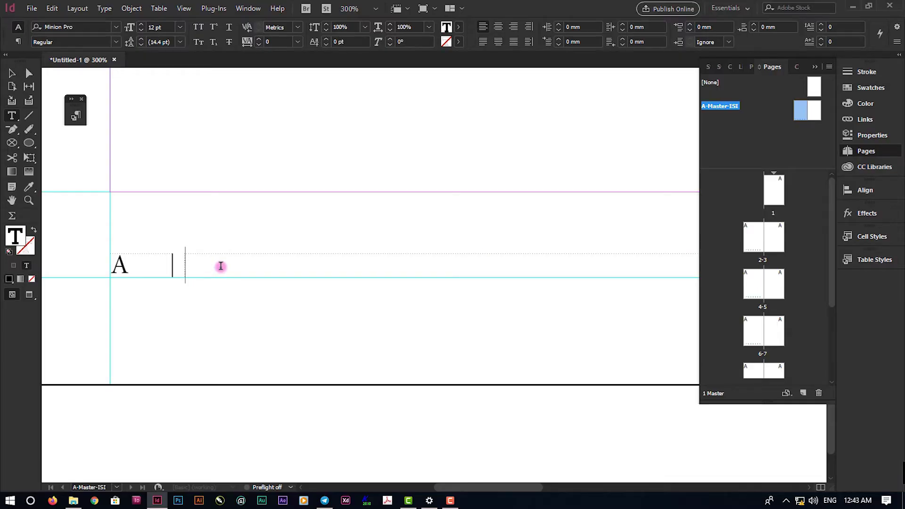
{"action": "type", "text": "Cara Membuat LAyout"}
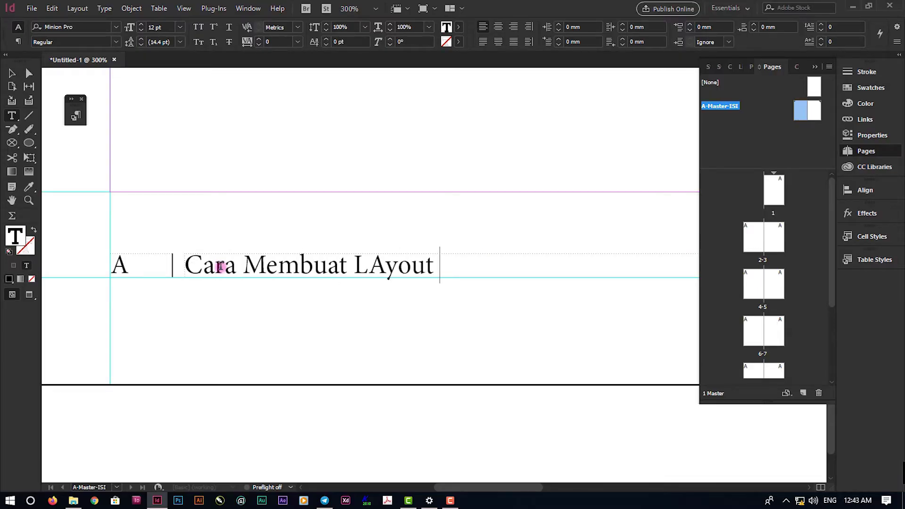
{"action": "key", "text": "Delete"}
{"action": "type", "text": "a"}
{"action": "key", "text": "End"}
{"action": "type", "text": "Buku di Indesign"}
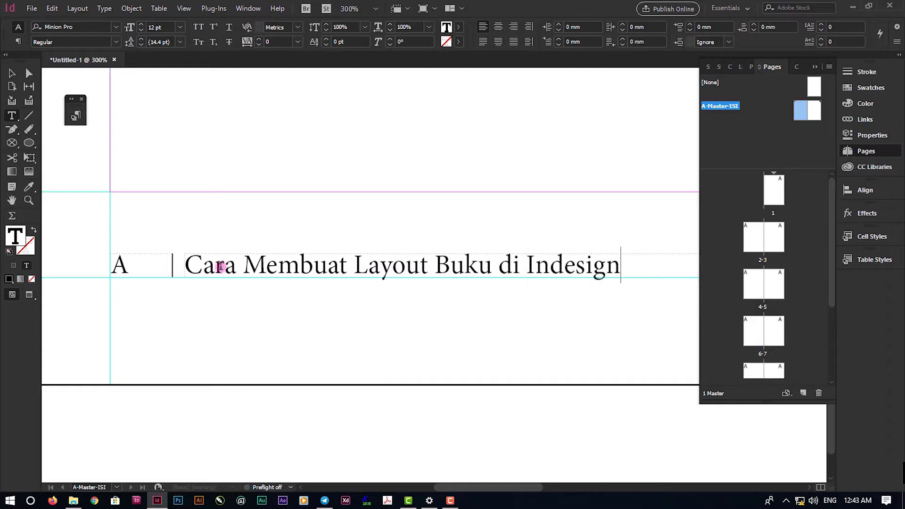
- Format the footer title text in Roboto Condensed Light at 9 pt
{"action": "left_click_drag", "start_coordinate": [621, 268], "coordinate": [151, 262]}
{"action": "left_click", "coordinate": [71, 27]}
{"action": "type", "text": "Roboto Condensed"}
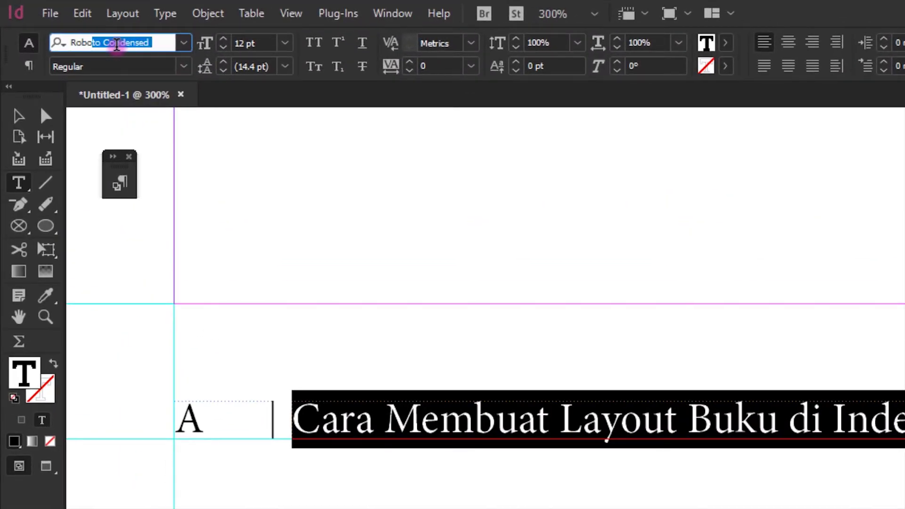
{"action": "key", "text": "Tab"}
{"action": "type", "text": "Light"}
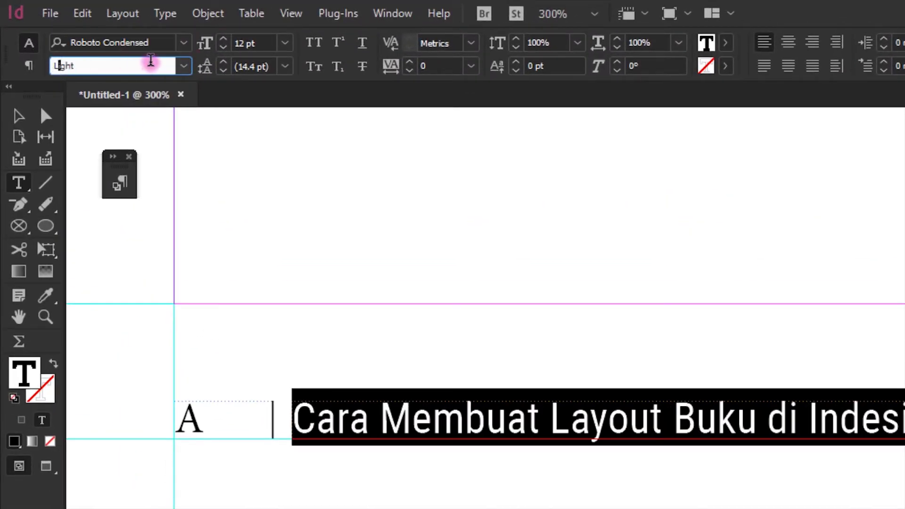
{"action": "left_click", "coordinate": [253, 43]}
{"action": "key", "text": "Down"}
{"action": "key", "text": "Down"}
{"action": "key", "text": "Down"}
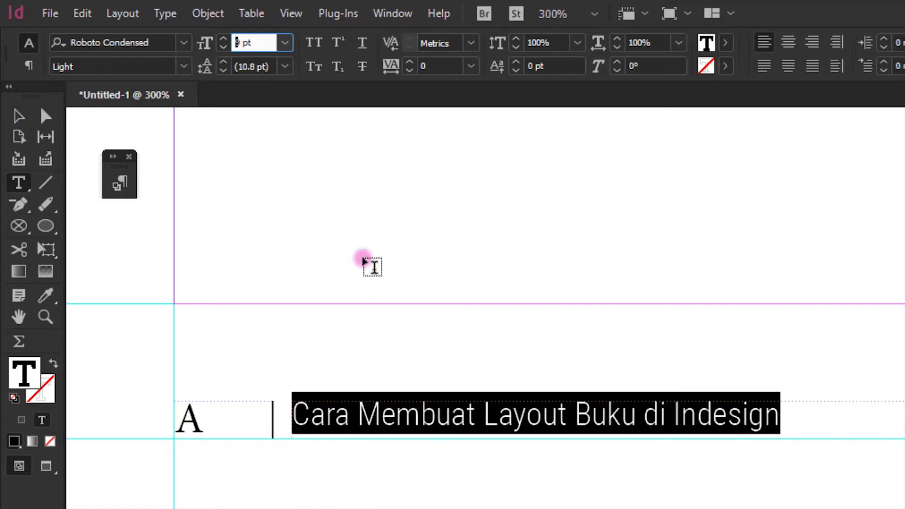
- Lower the top edge of the footer title frame to reduce its height to about 3.4 mm, and deselect it
{"action": "key", "text": "Escape"}
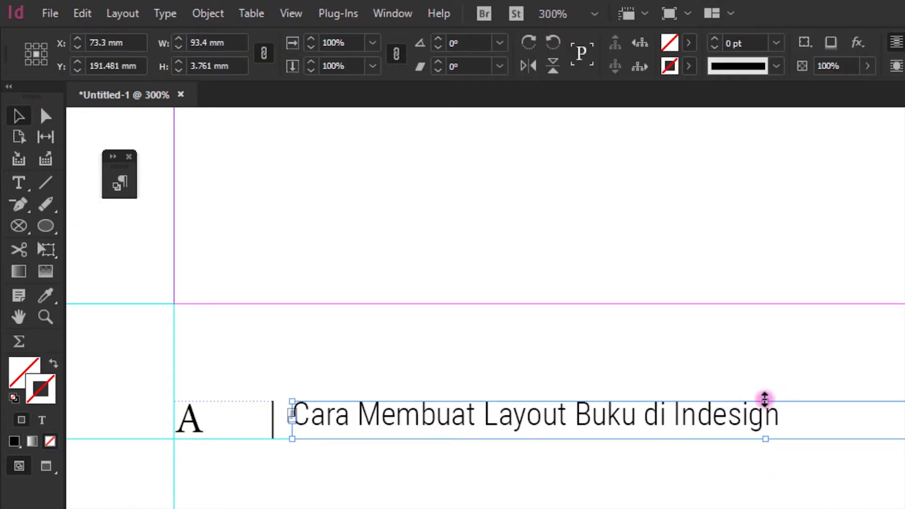
{"action": "left_click", "coordinate": [660, 484]}
{"action": "key", "text": "ctrl+minus"}
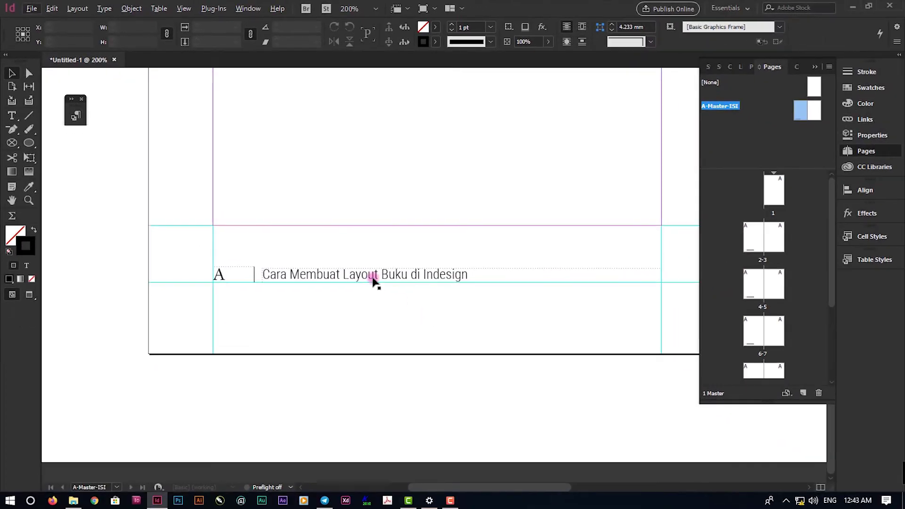
- Group the left page's page-number frame, vertical line and footer title frame
{"action": "left_click_drag", "start_coordinate": [149, 236], "coordinate": [668, 317]}
{"action": "right_click", "coordinate": [443, 282]}
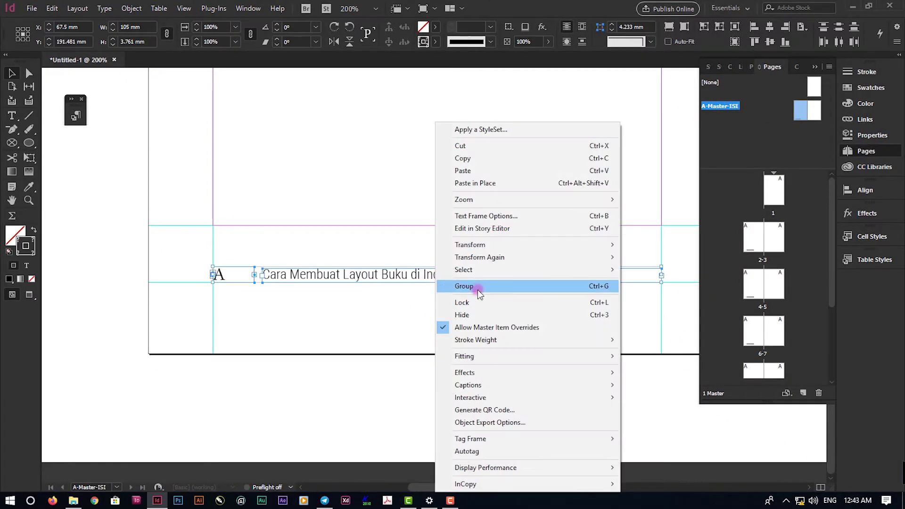
{"action": "left_click", "coordinate": [477, 288]}
- Duplicate the footer group onto the right page's footer guide, fitting it between that page's margins
{"action": "key", "text": "ctrl+minus"}
{"action": "key", "text": "ctrl+minus"}
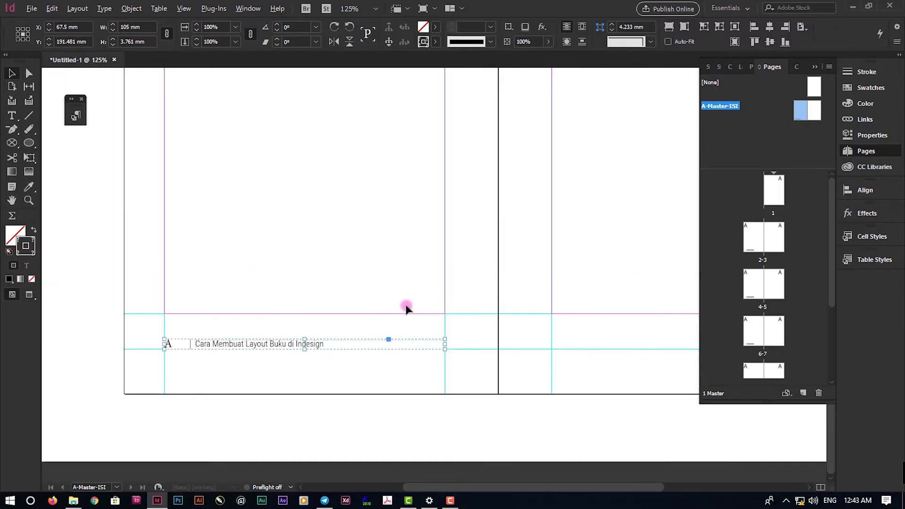
{"action": "left_click_drag", "start_coordinate": [200, 344], "coordinate": [580, 350]}
{"action": "key", "text": "ctrl+equal"}
{"action": "key", "text": "ctrl+equal"}
{"action": "key", "text": "ctrl+equal"}
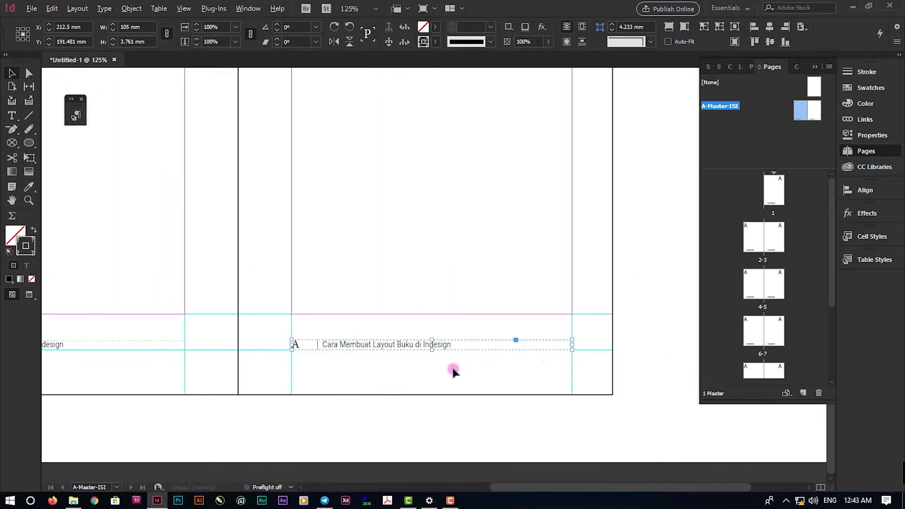
- Flip the duplicated footer group horizontally on the right page and ungroup it
{"action": "key", "text": "ctrl+minus"}
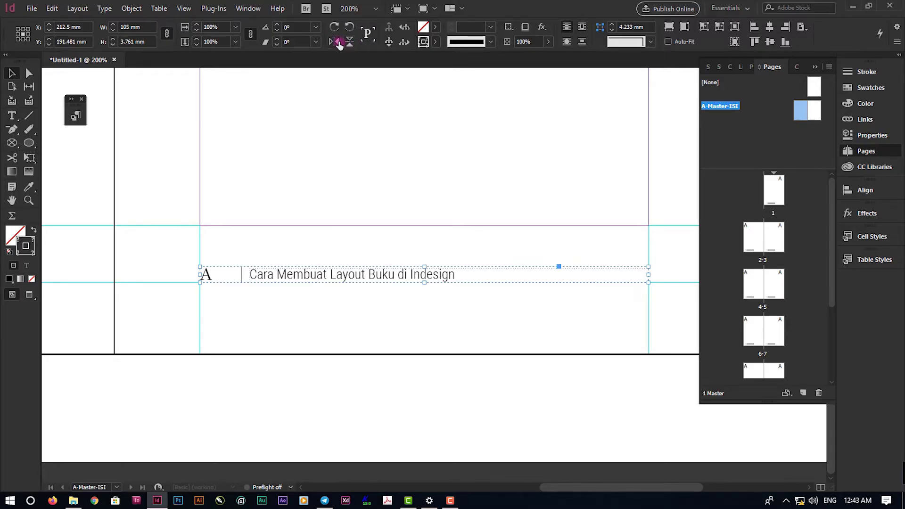
{"action": "left_click", "coordinate": [334, 41]}
{"action": "right_click", "coordinate": [555, 279]}
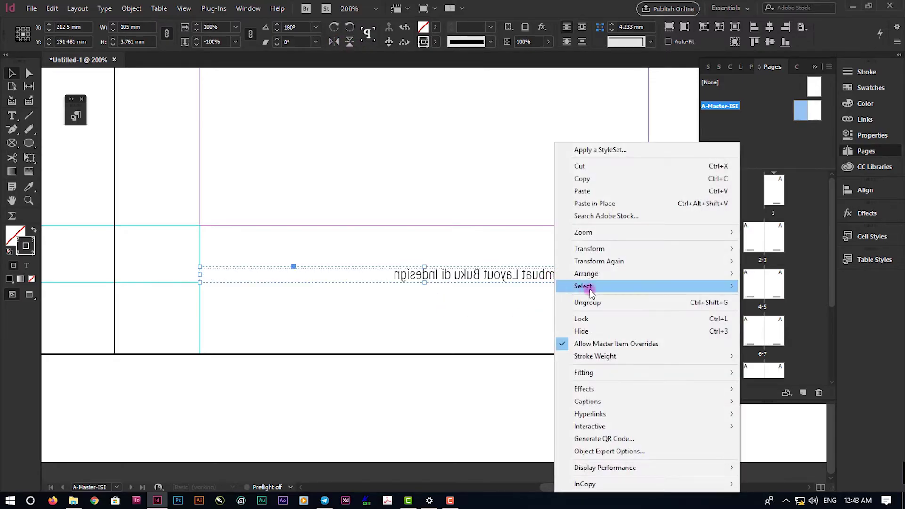
{"action": "left_click", "coordinate": [607, 304]}
{"action": "left_click", "coordinate": [516, 343]}
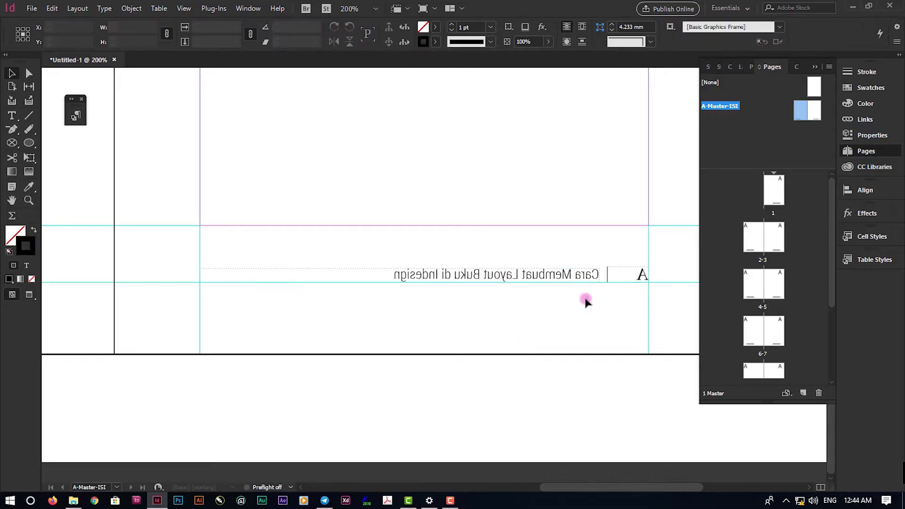
- Flip the right page's mirrored title frame and page-number frame horizontally so their text reads normally
{"action": "left_click", "coordinate": [536, 275]}
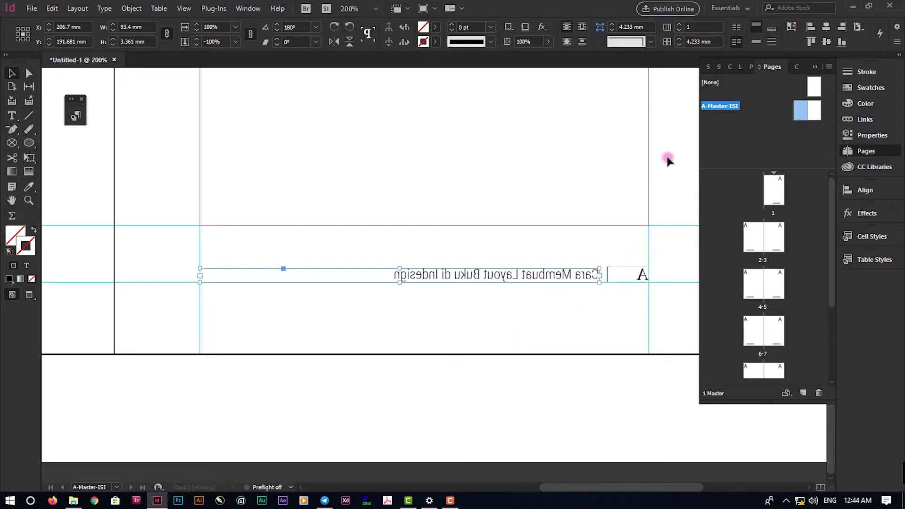
{"action": "left_click", "coordinate": [334, 41]}
{"action": "left_click", "coordinate": [643, 275]}
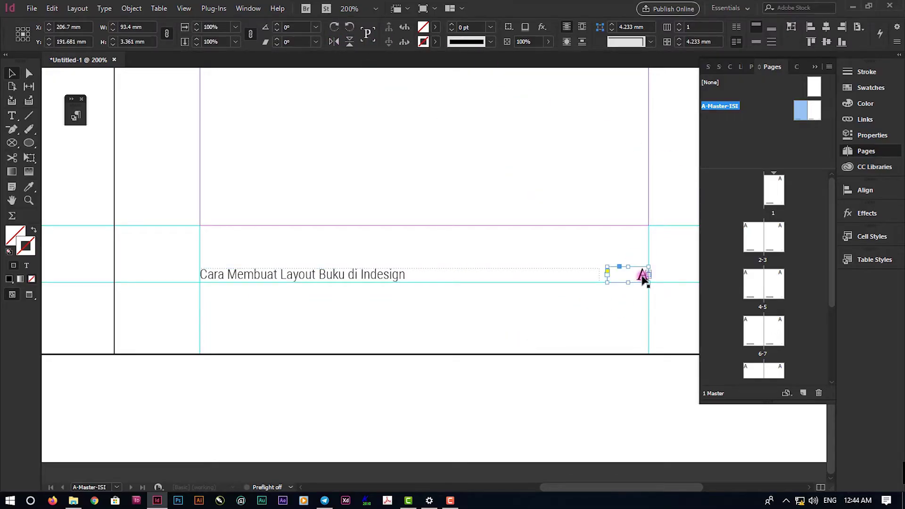
{"action": "left_click", "coordinate": [335, 41]}
{"action": "left_click", "coordinate": [551, 369]}
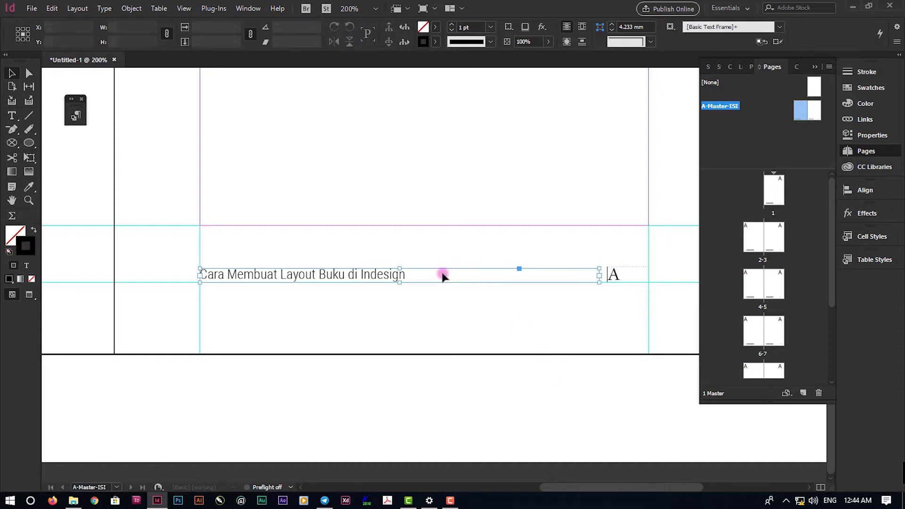
- Right-align the footer title and the page number within their frames on the right page
{"action": "double_click", "coordinate": [441, 271]}
{"action": "left_click", "coordinate": [515, 42]}
{"action": "left_click", "coordinate": [625, 273]}
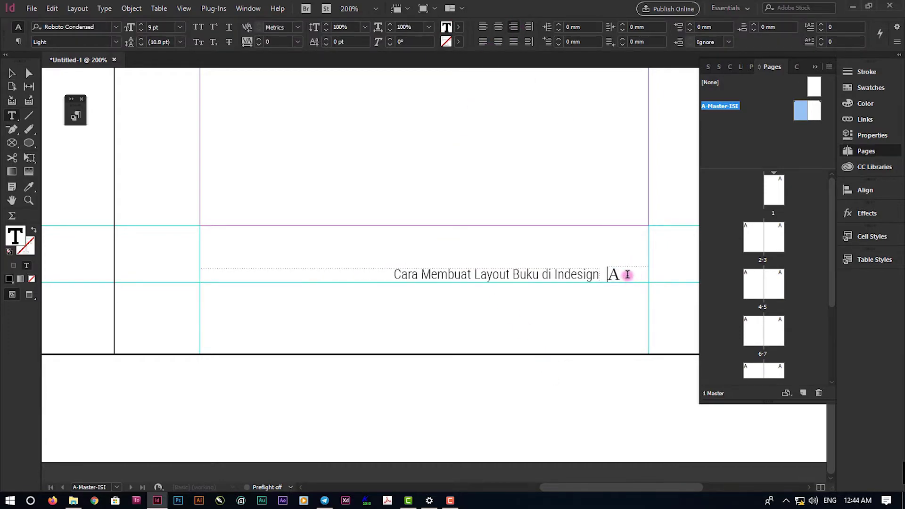
- Duplicate the A-Master-ISI master spread
{"action": "double_click", "coordinate": [808, 110]}
{"action": "right_click", "coordinate": [815, 109]}
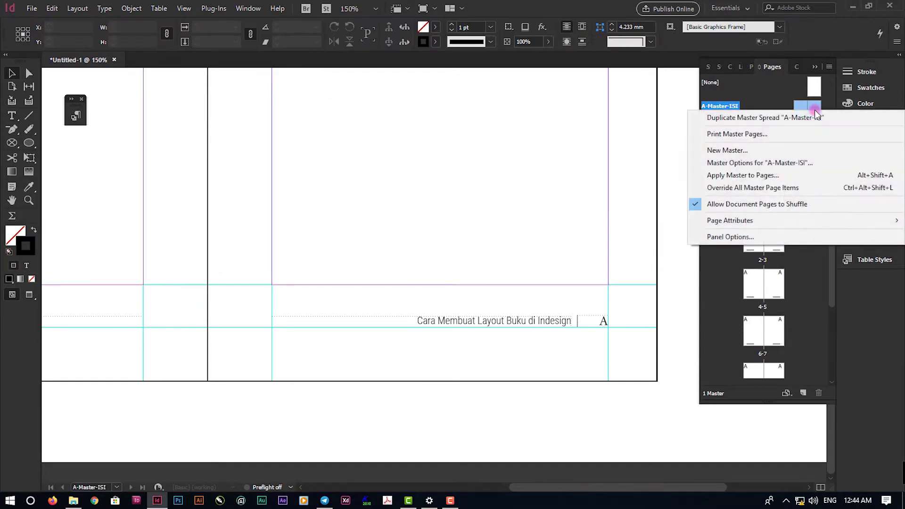
{"action": "left_click", "coordinate": [775, 152]}
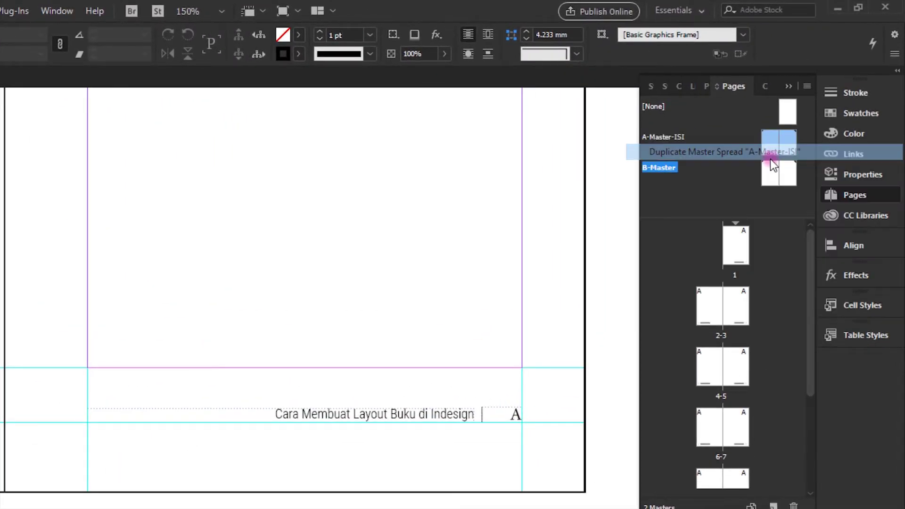
- Rename the duplicated B master spread as Master-BAB
{"action": "double_click", "coordinate": [770, 160]}
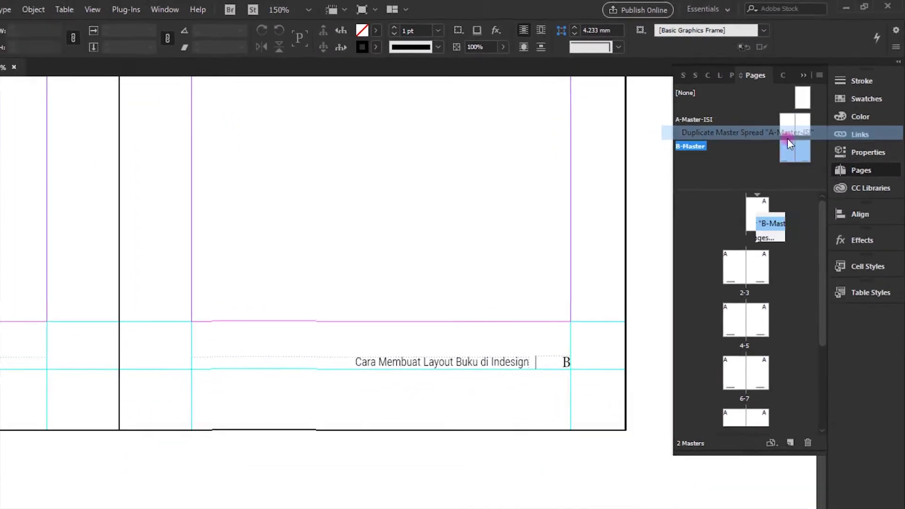
{"action": "right_click", "coordinate": [778, 172]}
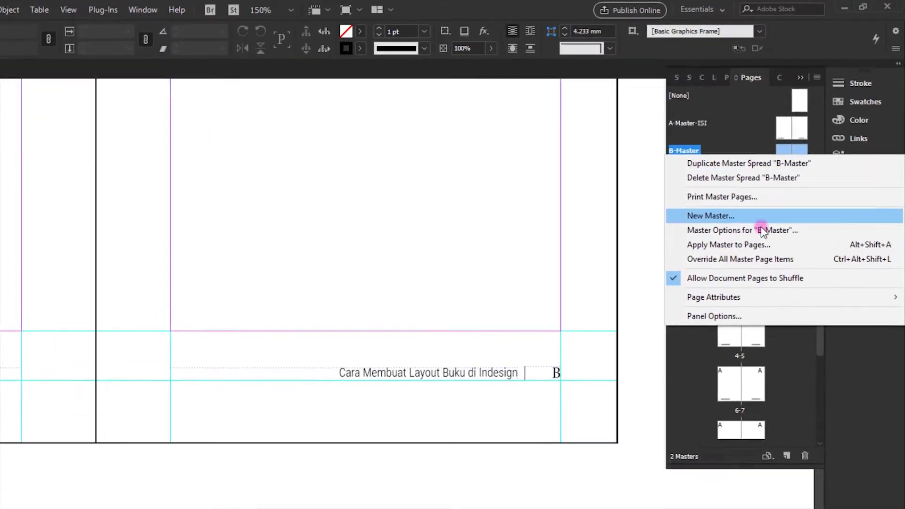
{"action": "left_click", "coordinate": [771, 198]}
{"action": "left_click", "coordinate": [306, 263]}
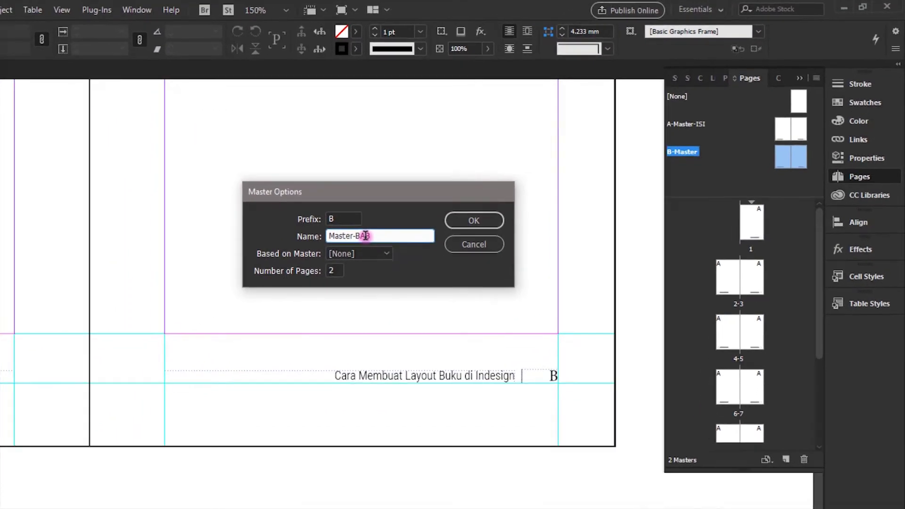
{"action": "key", "text": "Return"}
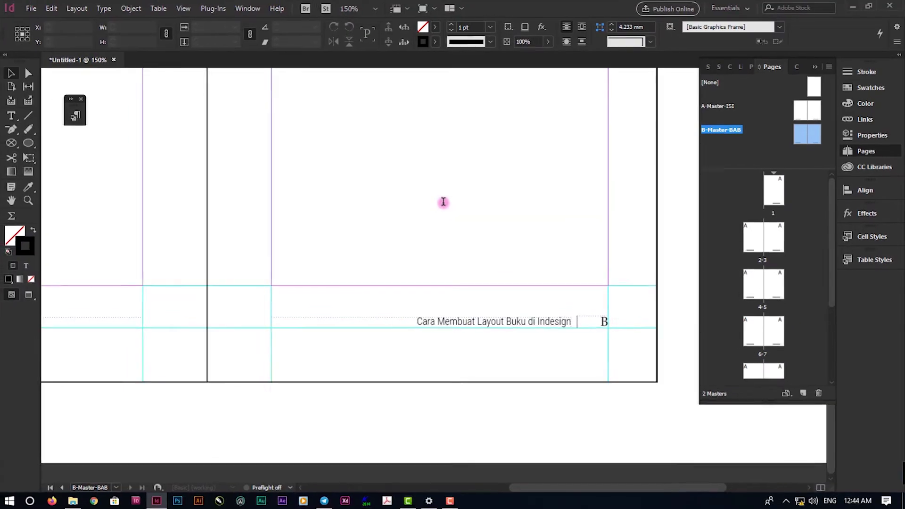
- Ungroup the footer on B-Master-BAB's left page and delete its title frame
{"action": "double_click", "coordinate": [801, 135]}
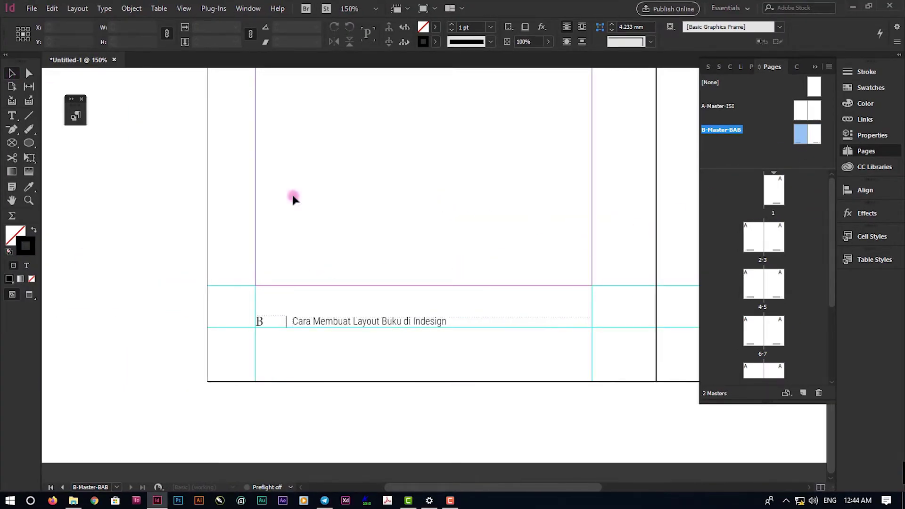
{"action": "left_click", "coordinate": [337, 324]}
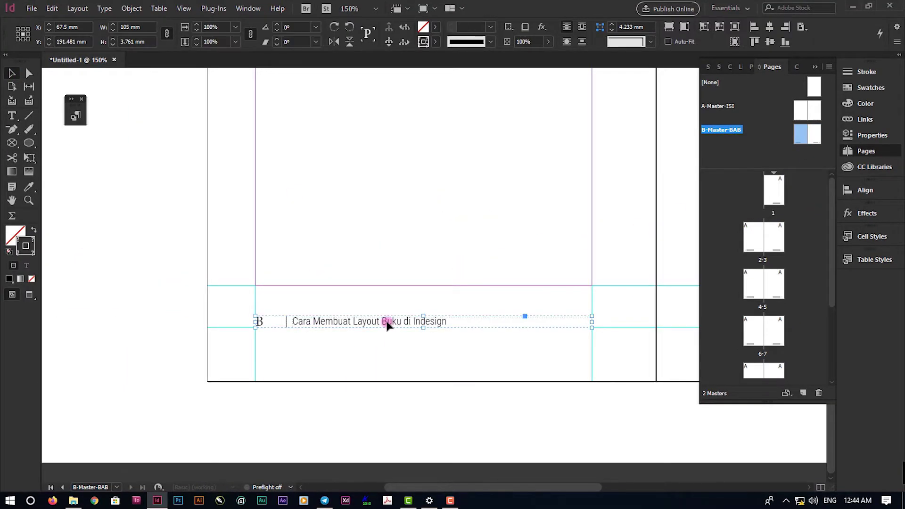
{"action": "right_click", "coordinate": [382, 322]}
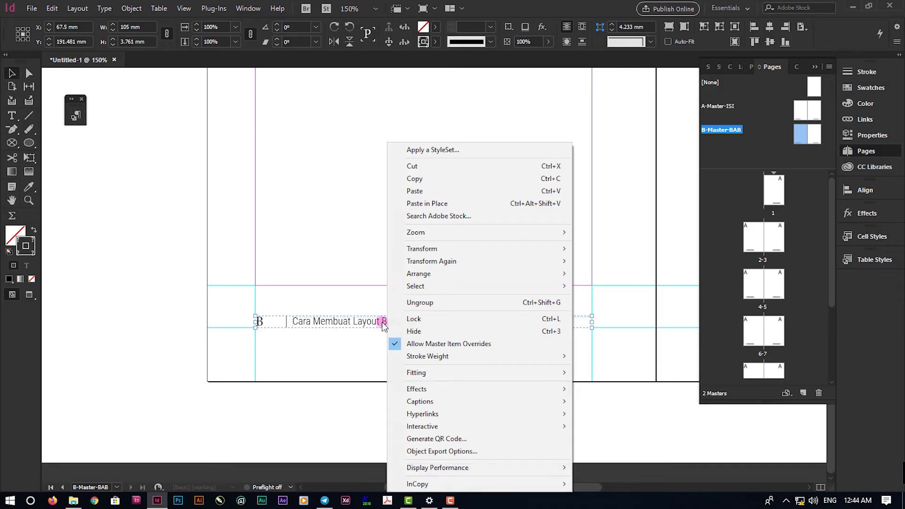
{"action": "left_click", "coordinate": [429, 303]}
{"action": "left_click", "coordinate": [323, 325]}
{"action": "key", "text": "Delete"}
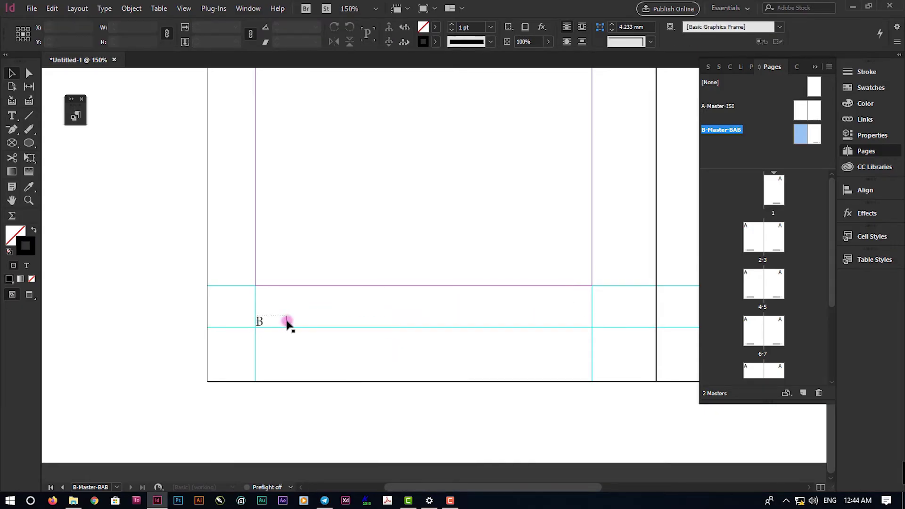
- Delete the vertical line beside the left page number and center the number's text in its frame
{"action": "double_click", "coordinate": [279, 322]}
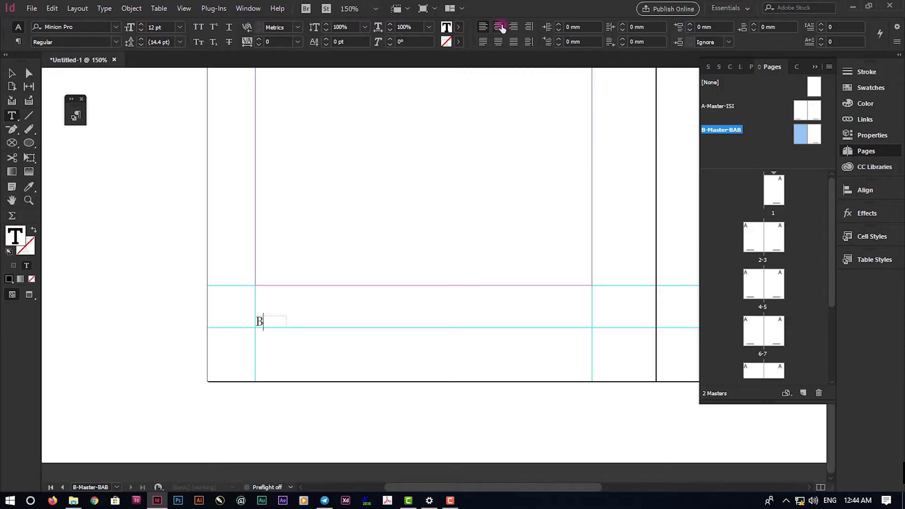
{"action": "left_click", "coordinate": [502, 28]}
{"action": "left_click", "coordinate": [12, 73]}
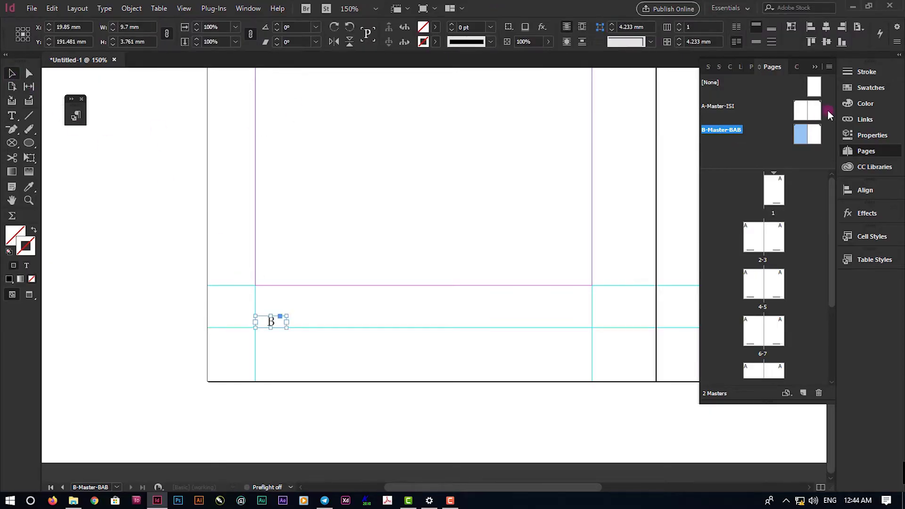
- Center the page-number frame horizontally between the left page's margins
{"action": "left_click", "coordinate": [864, 29]}
{"action": "left_click", "coordinate": [828, 51]}
{"action": "left_click", "coordinate": [827, 27]}
- Delete the footer title frame on B-Master-BAB's right page
{"action": "scroll", "coordinate": [556, 249], "scroll_direction": "right", "scroll_amount": 10}
{"action": "right_click", "coordinate": [503, 323]}
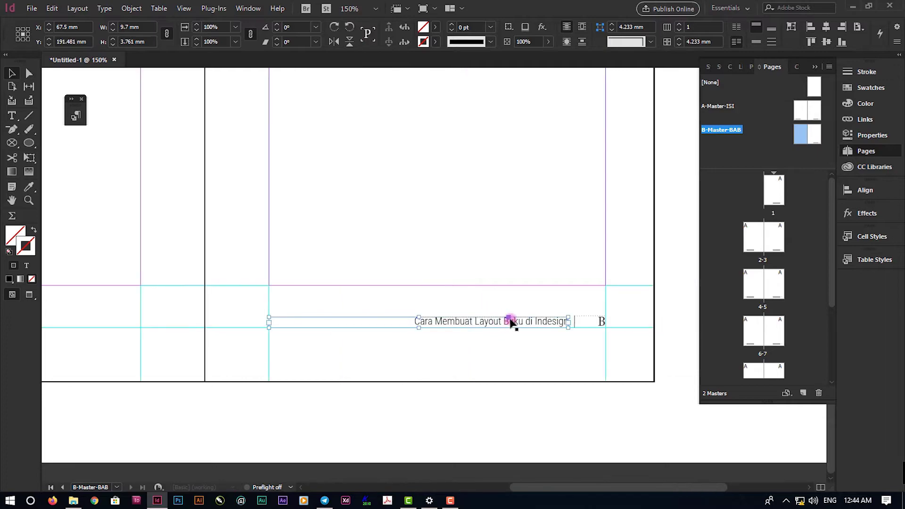
{"action": "left_click", "coordinate": [471, 324]}
{"action": "key", "text": "Delete"}
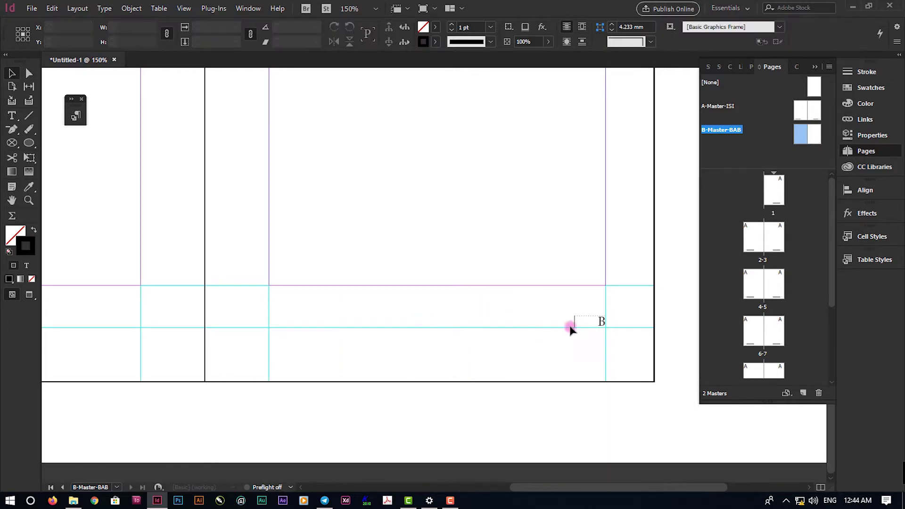
- Center the page number's text and frame between the margins on B-Master-BAB's right page, and delete the leftover vertical line
{"action": "left_click", "coordinate": [579, 322]}
{"action": "double_click", "coordinate": [585, 323]}
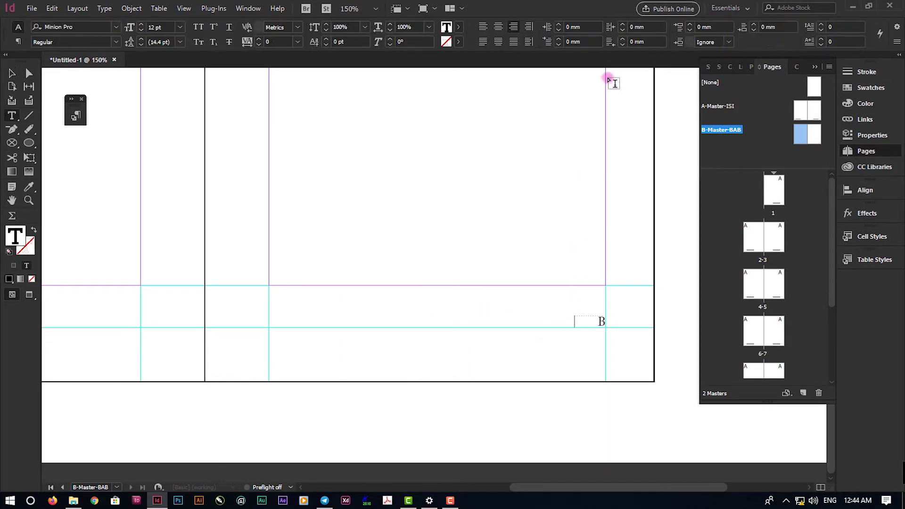
{"action": "left_click", "coordinate": [498, 28]}
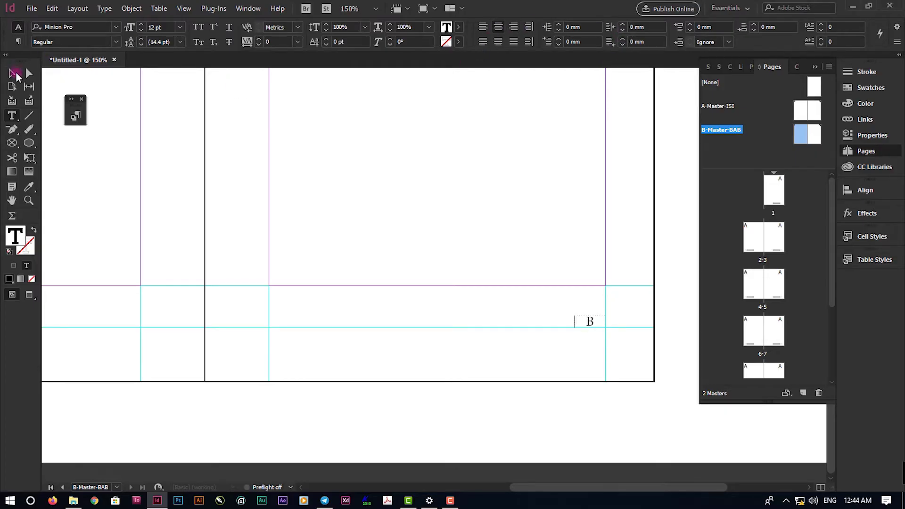
{"action": "left_click", "coordinate": [12, 73]}
{"action": "left_click", "coordinate": [828, 28]}
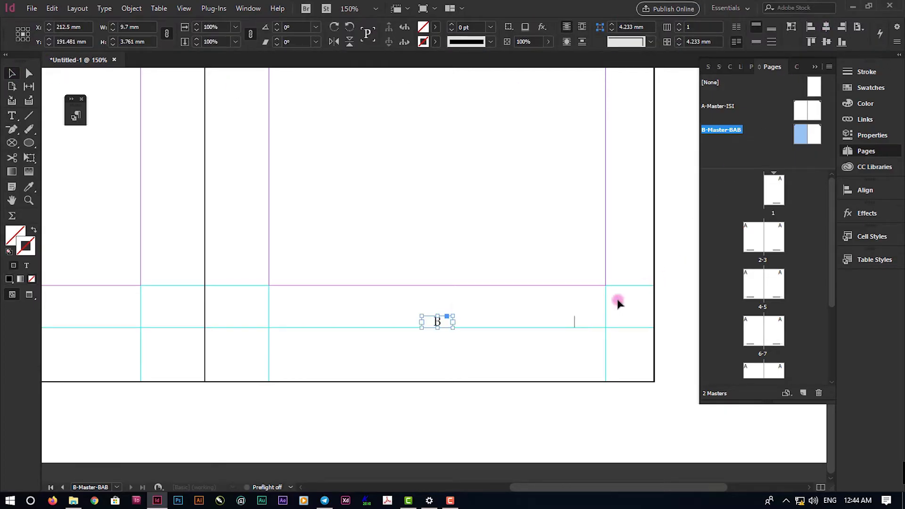
{"action": "left_click", "coordinate": [592, 353]}
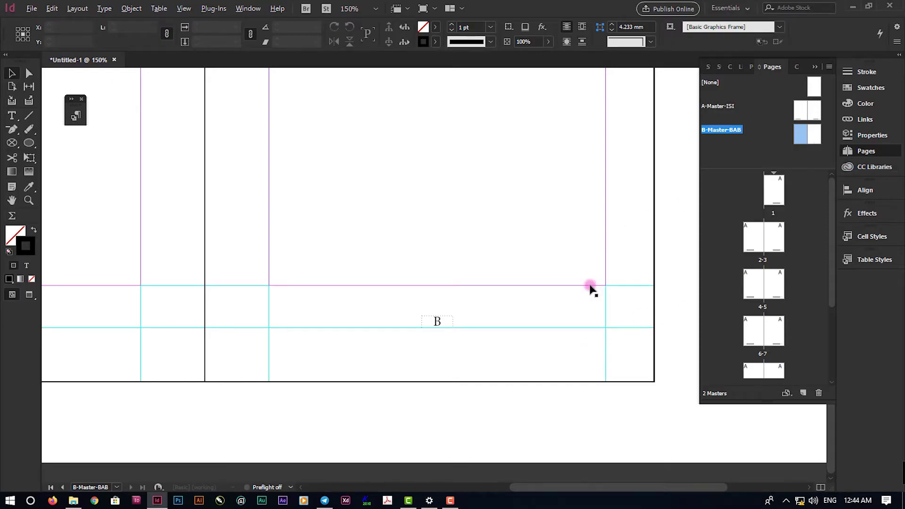
- Open page 1 and set its section's page numbering style to lowercase Roman numerals (i, ii, iii, iv...)
{"action": "key", "text": "ctrl+minus"}
{"action": "key", "text": "ctrl+minus"}
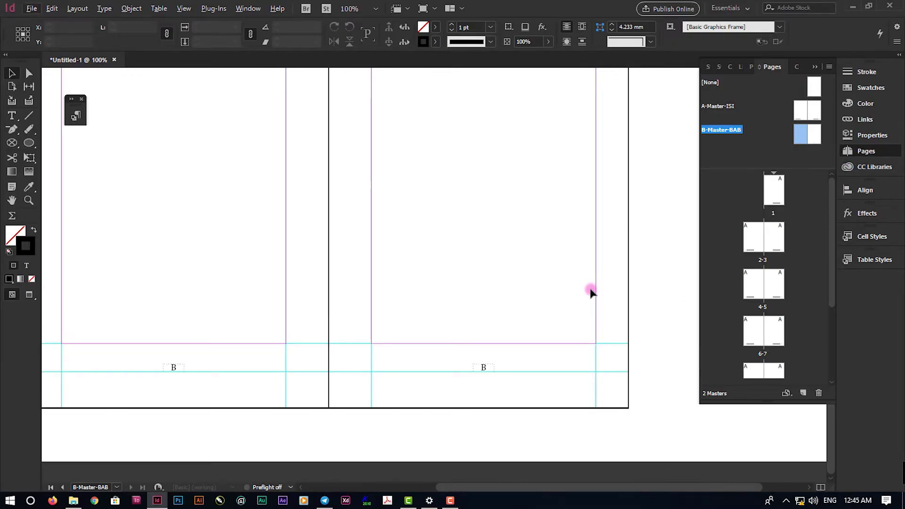
{"action": "scroll", "coordinate": [591, 293], "scroll_direction": "up", "scroll_amount": 2}
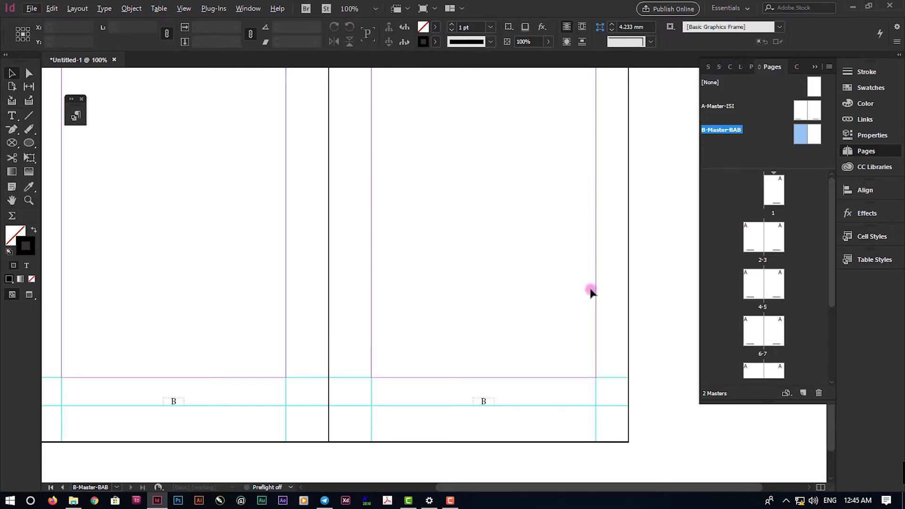
{"action": "scroll", "coordinate": [598, 317], "scroll_direction": "up", "scroll_amount": 2}
{"action": "scroll", "coordinate": [598, 317], "scroll_direction": "down", "scroll_amount": 1}
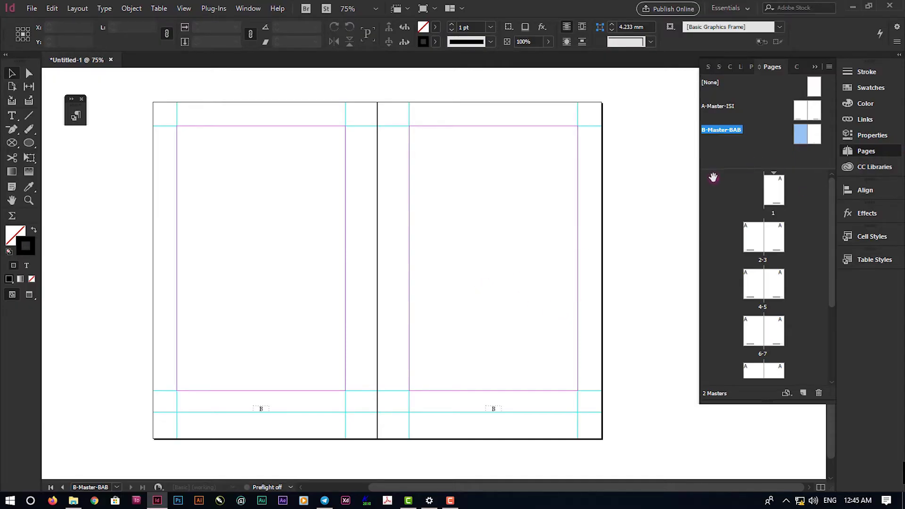
{"action": "double_click", "coordinate": [774, 189]}
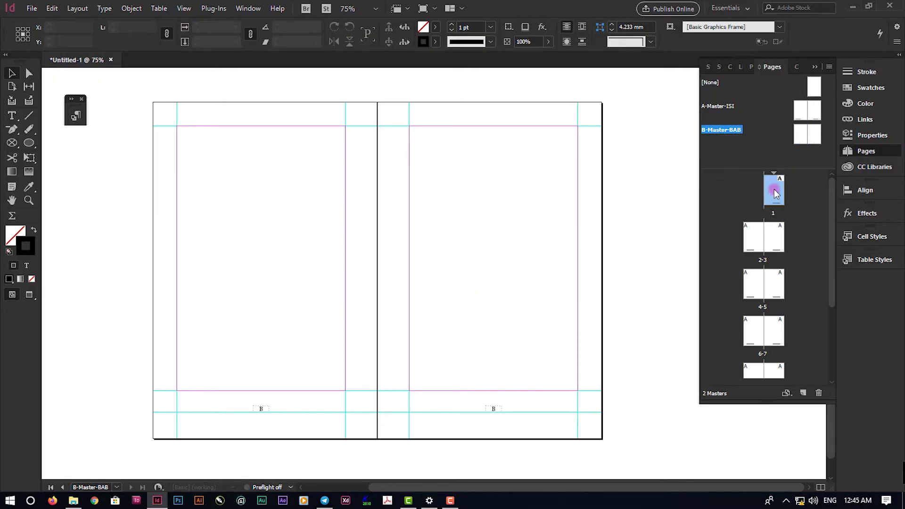
{"action": "scroll", "coordinate": [583, 417], "scroll_direction": "up", "scroll_amount": 2}
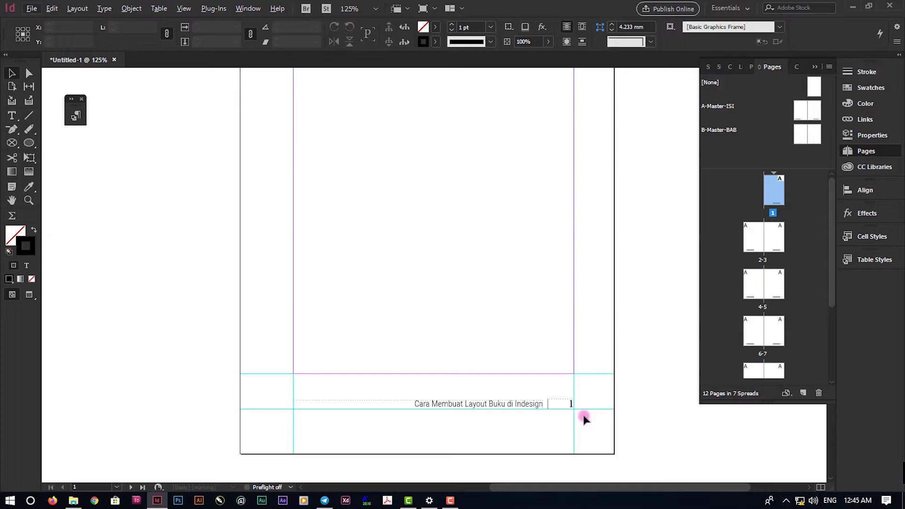
{"action": "scroll", "coordinate": [584, 419], "scroll_direction": "right", "scroll_amount": 2}
{"action": "right_click", "coordinate": [770, 186]}
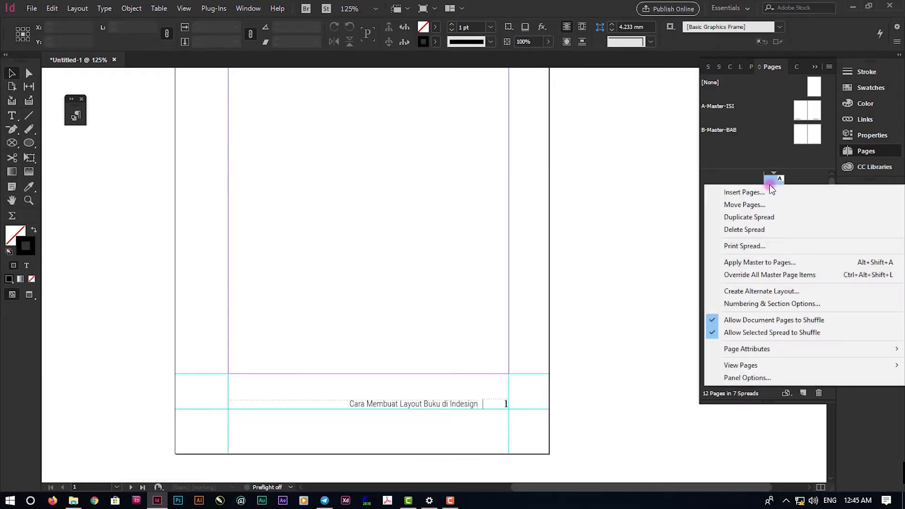
{"action": "left_click", "coordinate": [756, 304]}
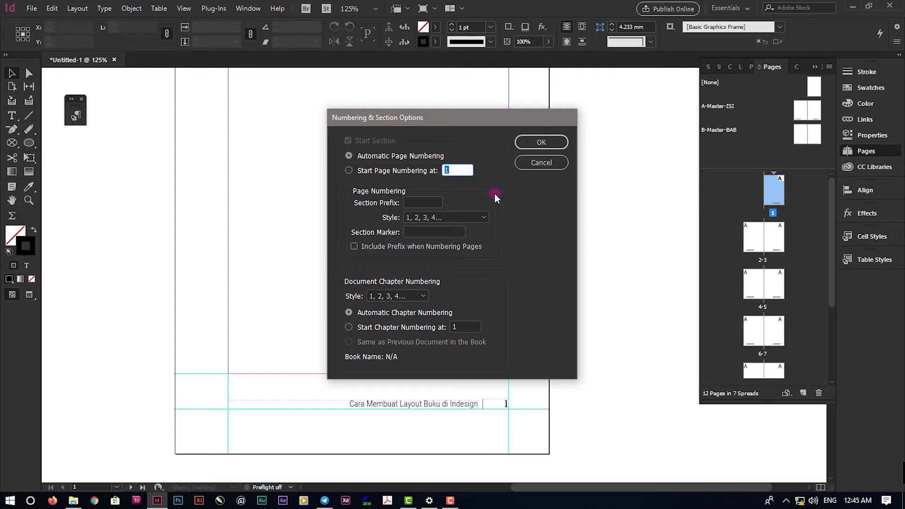
{"action": "left_click", "coordinate": [460, 215]}
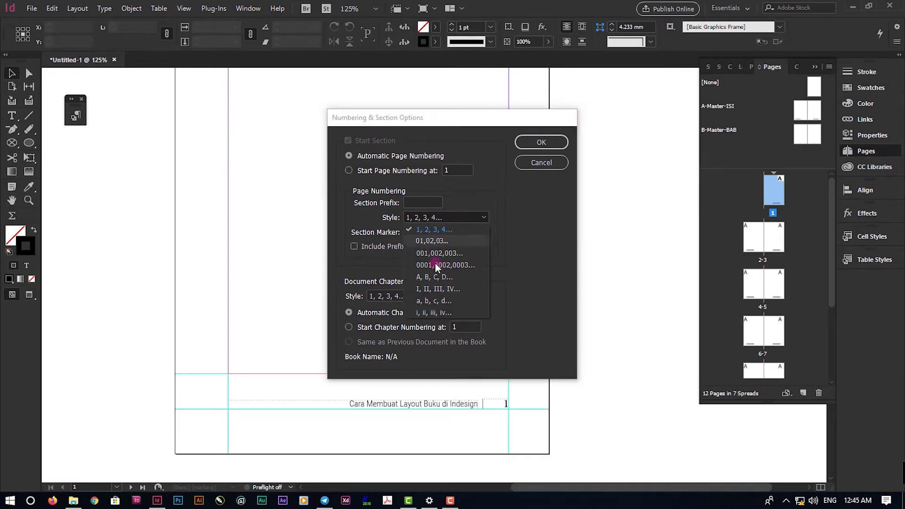
{"action": "left_click", "coordinate": [432, 313]}
{"action": "left_click", "coordinate": [542, 141]}
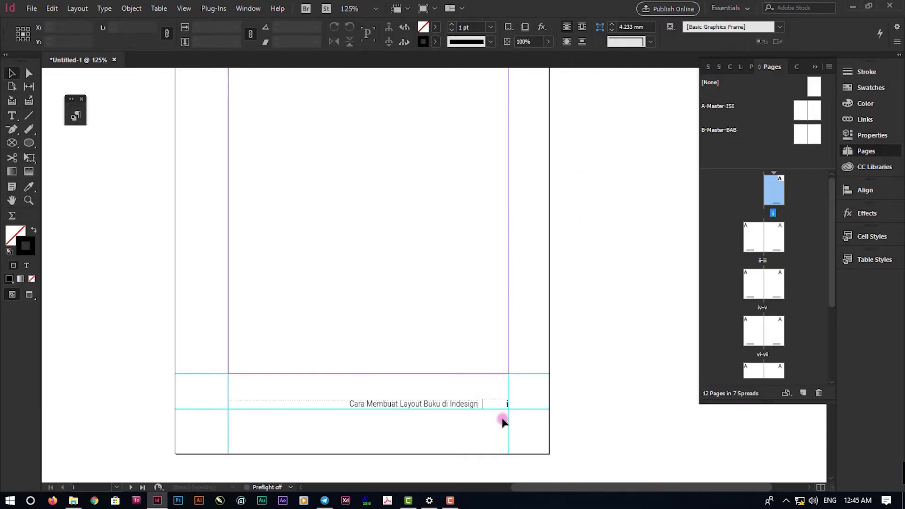
- Examine the page number and title in the first page's footer up close
{"action": "scroll", "coordinate": [513, 412], "scroll_direction": "up", "scroll_amount": 1}
{"action": "key", "text": "z"}
{"action": "left_click_drag", "start_coordinate": [432, 402], "coordinate": [535, 457]}
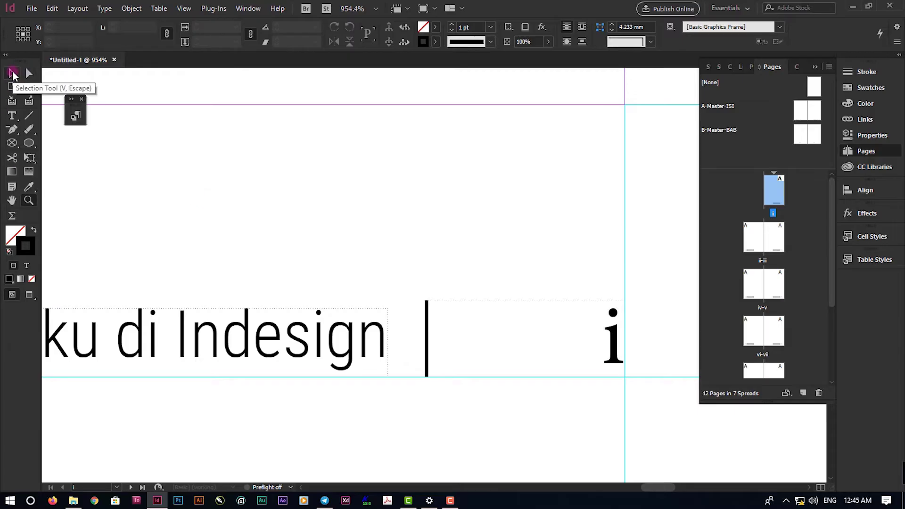
{"action": "left_click", "coordinate": [13, 75]}
{"action": "scroll", "coordinate": [418, 241], "scroll_direction": "down", "scroll_amount": 4}
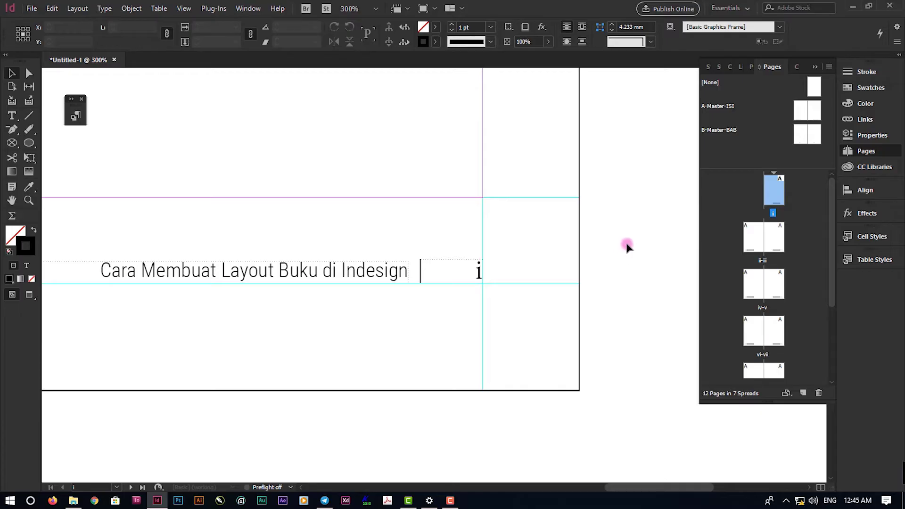
{"action": "scroll", "coordinate": [627, 247], "scroll_direction": "down", "scroll_amount": 3}
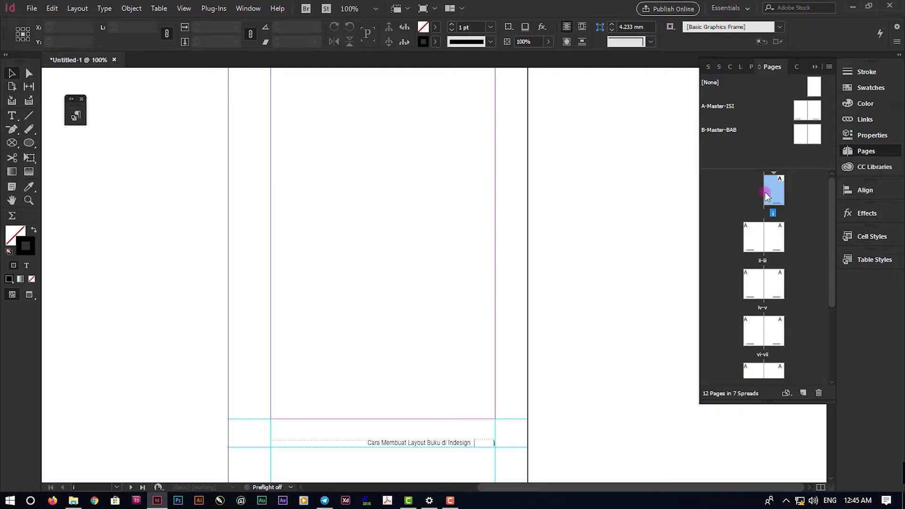
- Apply the [None] master to pages i-ii
{"action": "left_click_drag", "start_coordinate": [765, 191], "coordinate": [763, 214]}
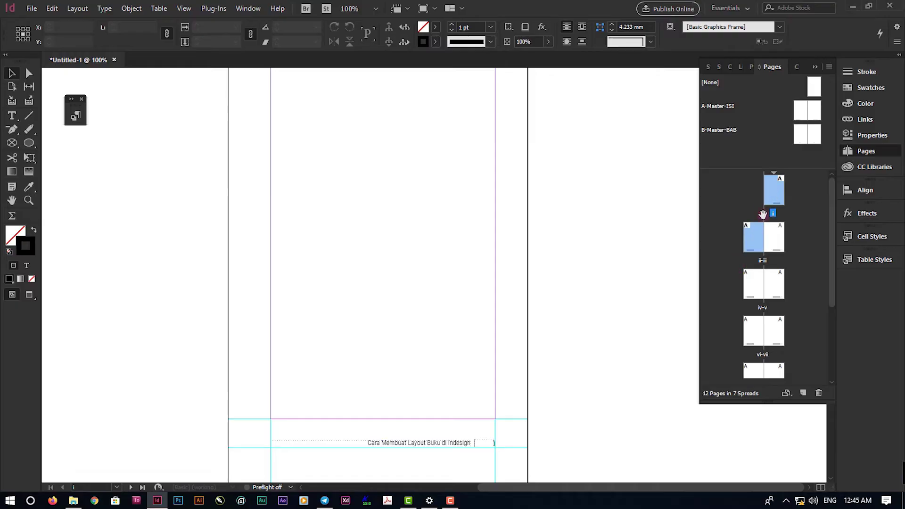
{"action": "right_click", "coordinate": [777, 192]}
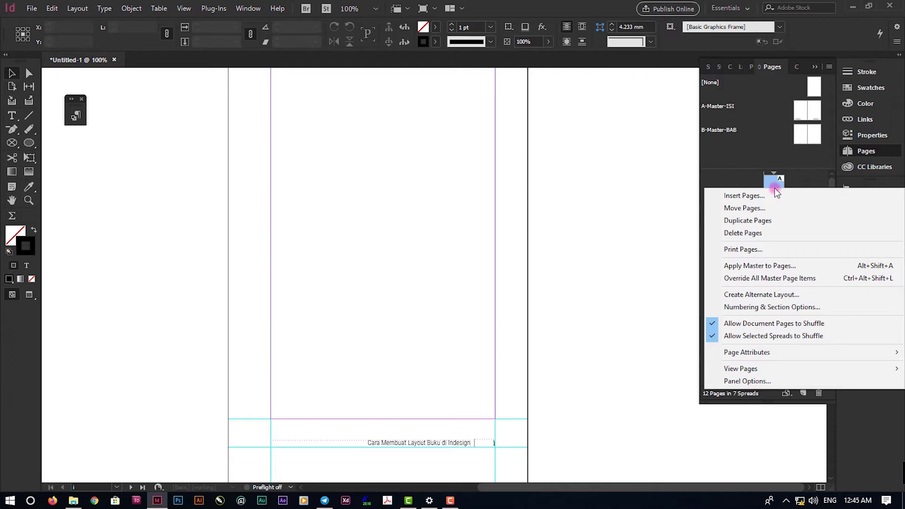
{"action": "left_click", "coordinate": [817, 266]}
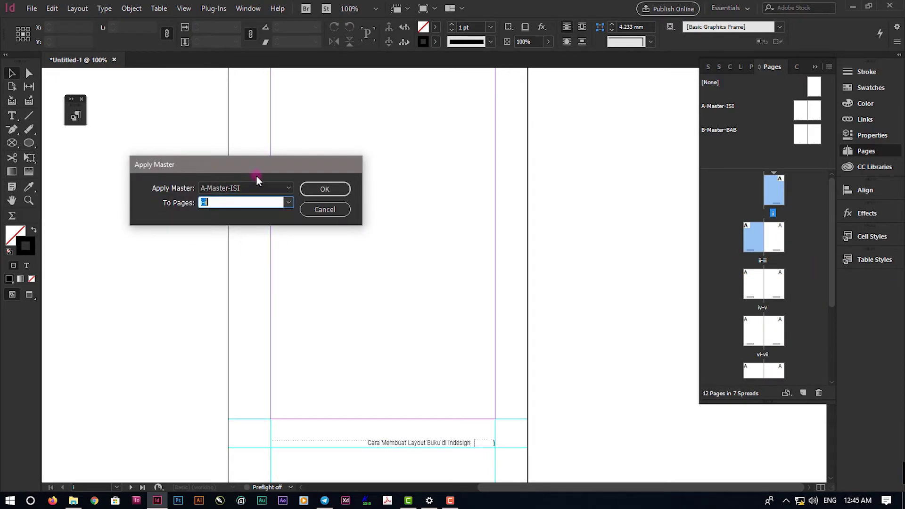
{"action": "left_click_drag", "start_coordinate": [258, 176], "coordinate": [426, 217]}
{"action": "left_click", "coordinate": [399, 235]}
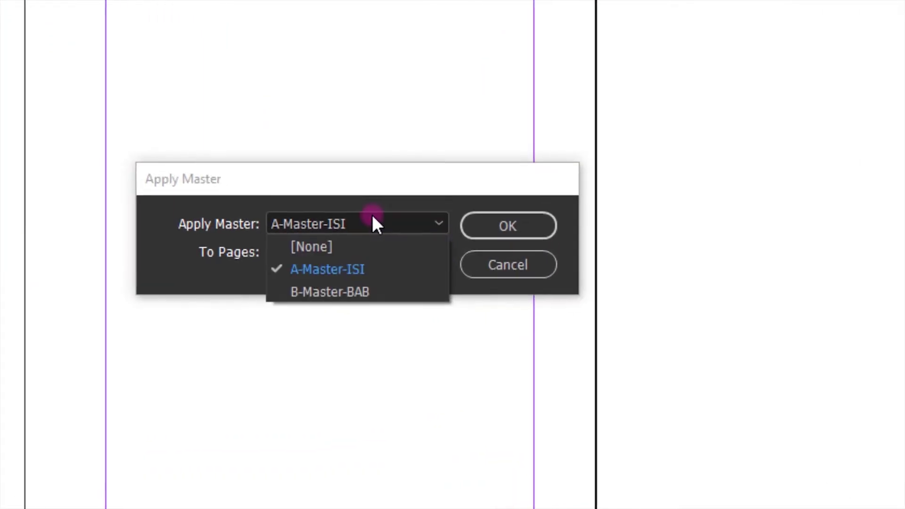
{"action": "left_click", "coordinate": [338, 246]}
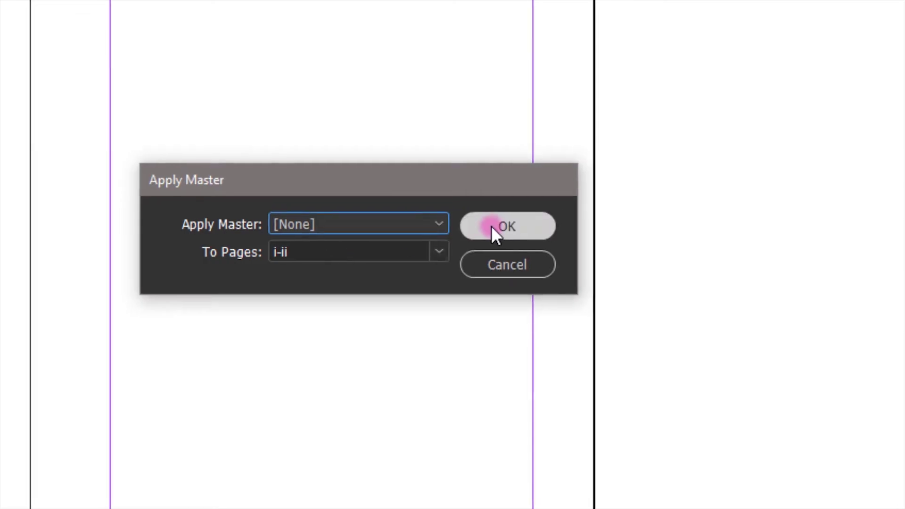
{"action": "left_click", "coordinate": [493, 226]}
{"action": "key", "text": "ctrl+minus"}
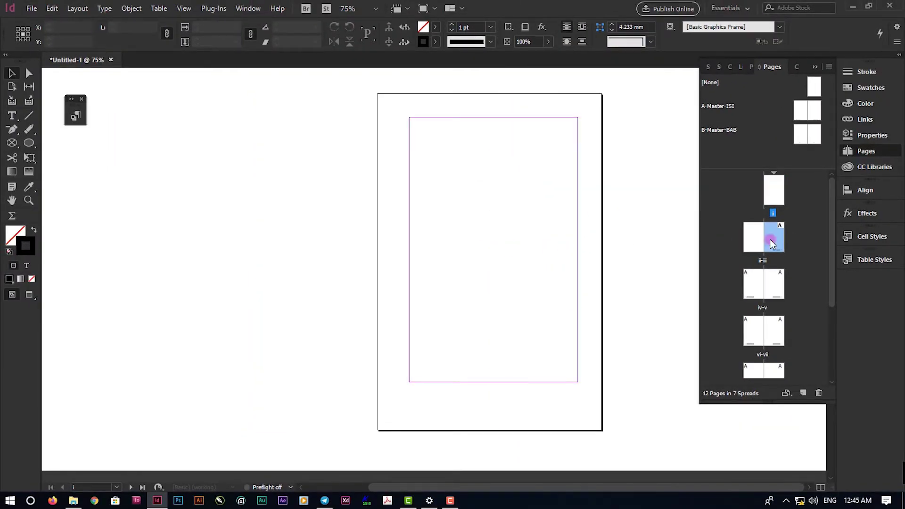
- Draw a text frame about 105 × 16 mm between page i's side margins and enter "Cara Membuat"
{"action": "double_click", "coordinate": [777, 195]}
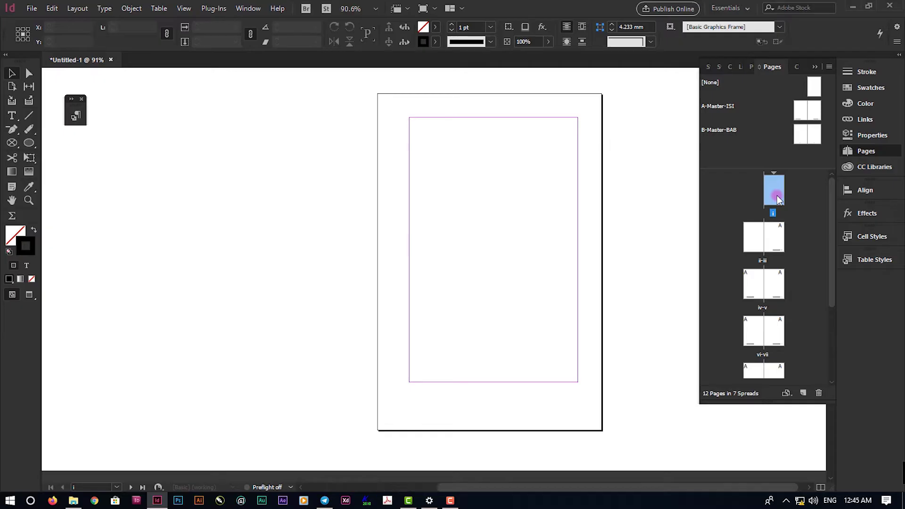
{"action": "left_click", "coordinate": [12, 116]}
{"action": "left_click_drag", "start_coordinate": [338, 182], "coordinate": [539, 213]}
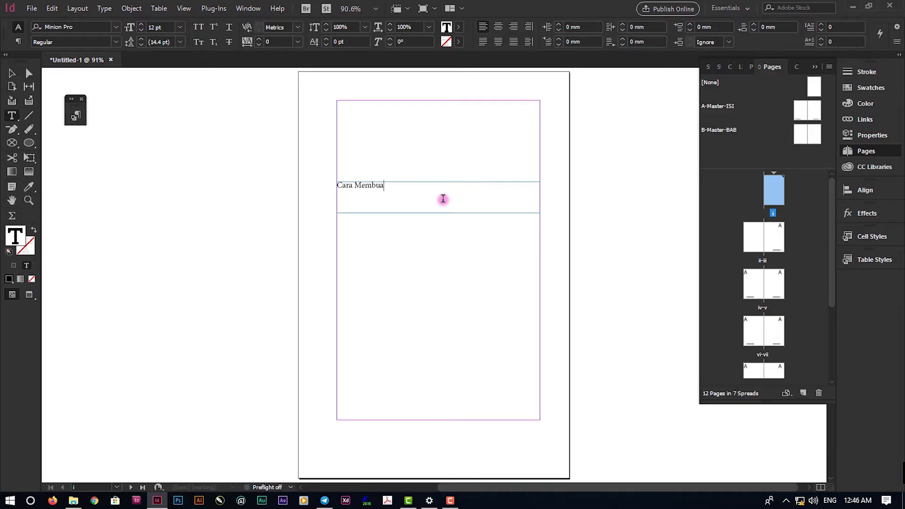
- Format the "Cara Membuat" text in Summer Vibes at 34 pt and center it in its frame
{"action": "key", "text": "ctrl+a"}
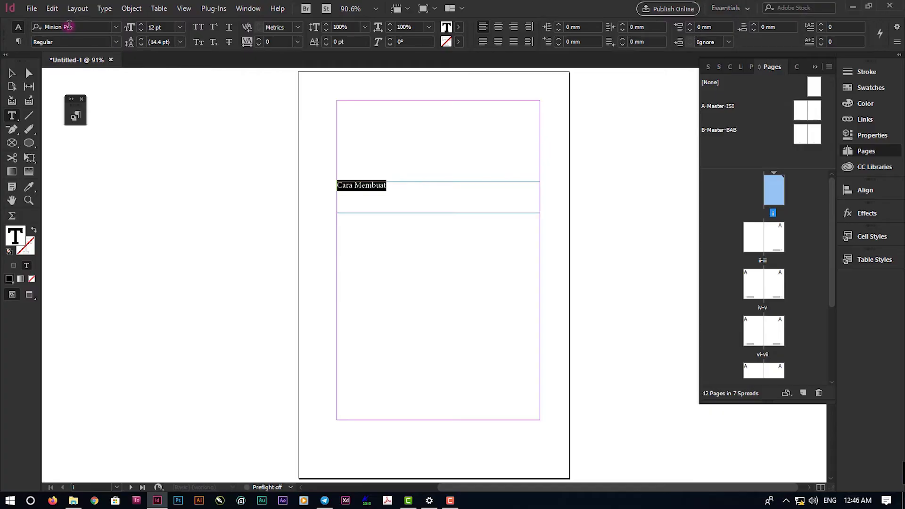
{"action": "left_click", "coordinate": [81, 27]}
{"action": "type", "text": "Summer Vibes"}
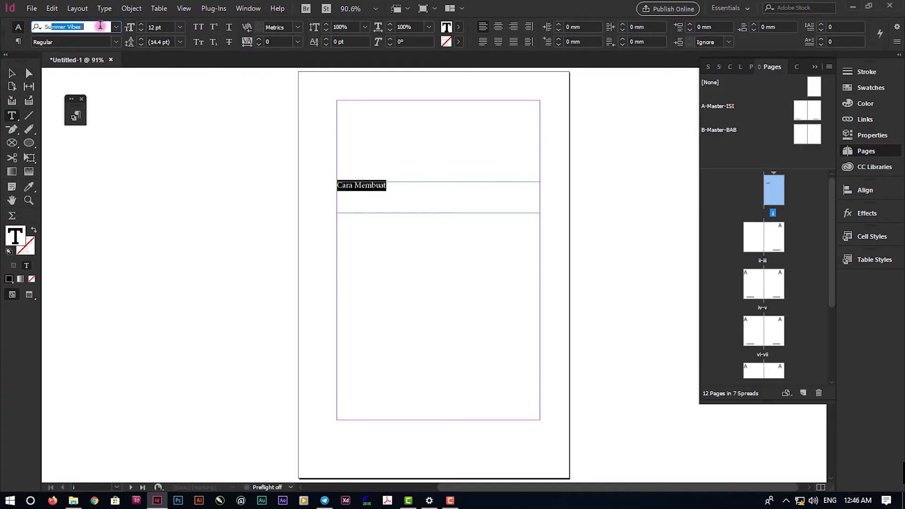
{"action": "key", "text": "Return"}
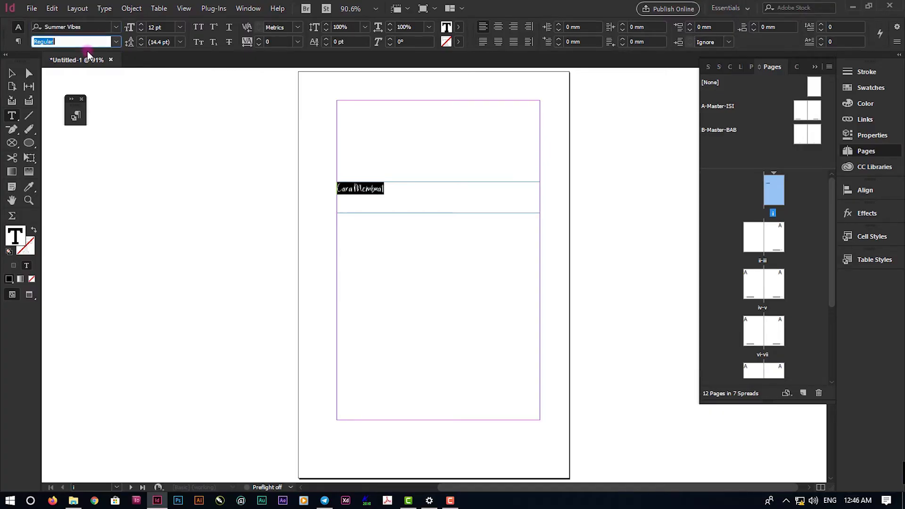
{"action": "left_click", "coordinate": [168, 27]}
{"action": "key", "text": "ctrl+a"}
{"action": "type", "text": "34"}
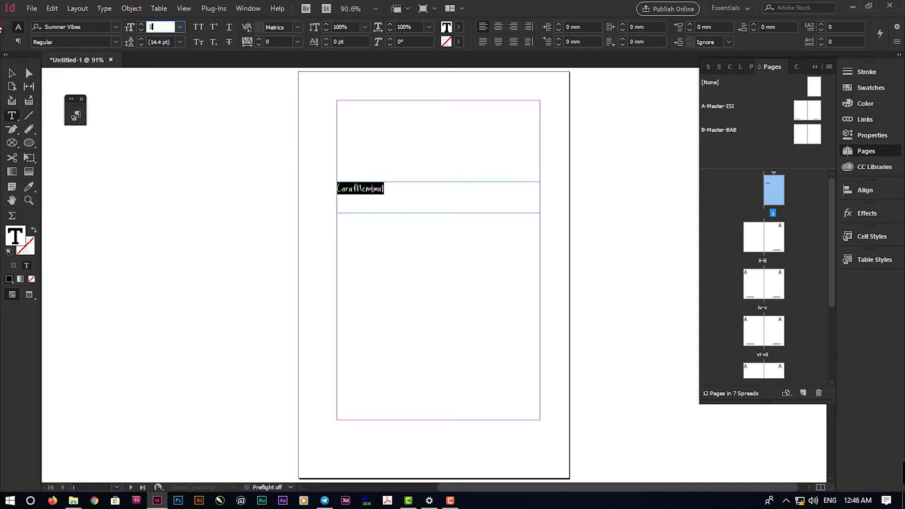
{"action": "key", "text": "Return"}
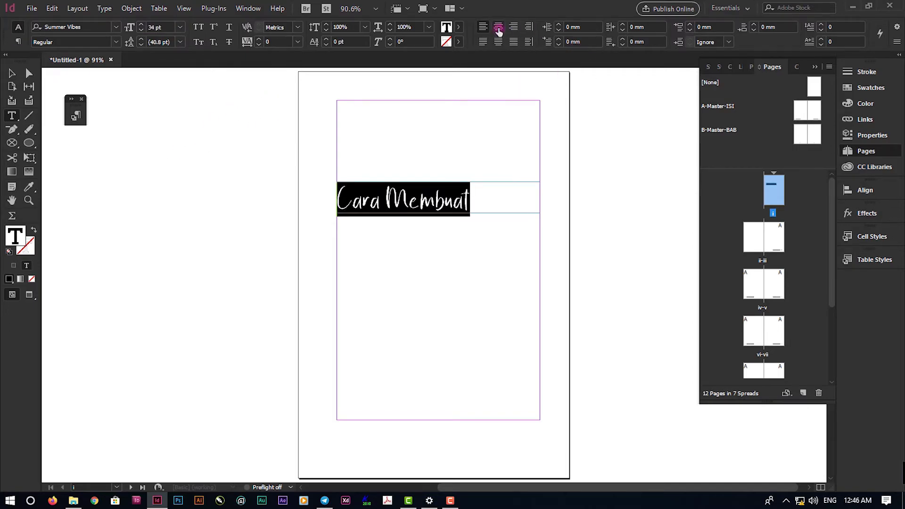
{"action": "left_click", "coordinate": [499, 31]}
{"action": "left_click", "coordinate": [11, 71]}
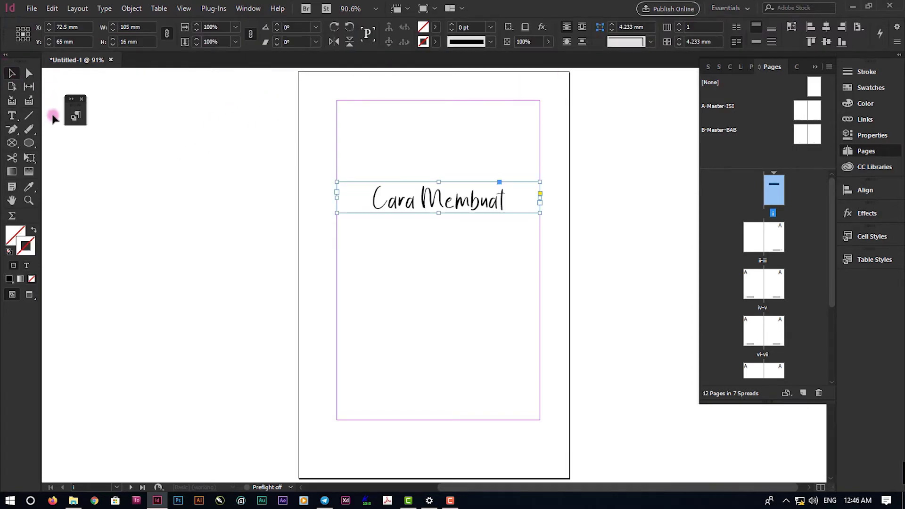
- Add a text frame spanning the margins below "Cara Membuat" and enter "LAYOUT BUKU" and "DI INDESIGN" on two lines
{"action": "left_click", "coordinate": [10, 115]}
{"action": "left_click_drag", "start_coordinate": [337, 220], "coordinate": [540, 290]}
{"action": "left_click", "coordinate": [404, 250]}
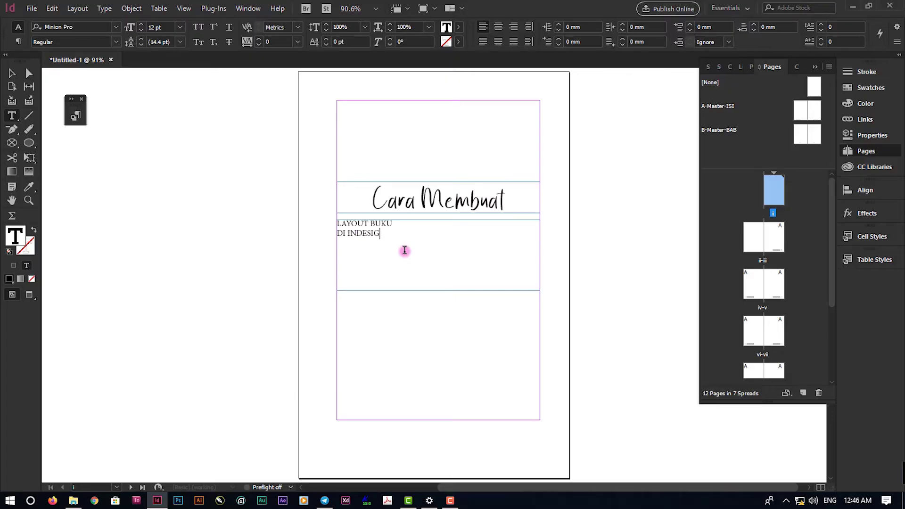
- Change "DI INDESIGN" to title case and break "LAYOUT BUKU" so that BUKU starts its own line
{"action": "scroll", "coordinate": [319, 248], "scroll_direction": "up", "scroll_amount": 2}
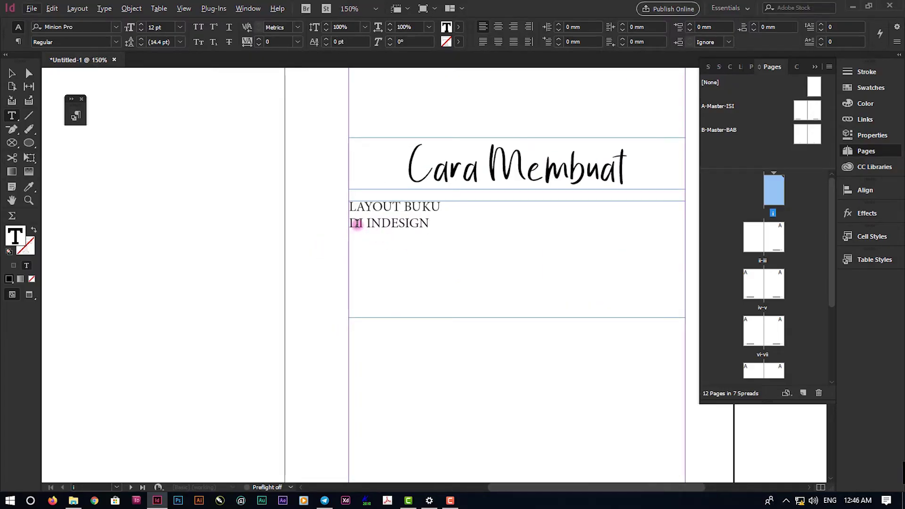
{"action": "left_click_drag", "start_coordinate": [353, 223], "coordinate": [429, 225]}
{"action": "left_click", "coordinate": [104, 9]}
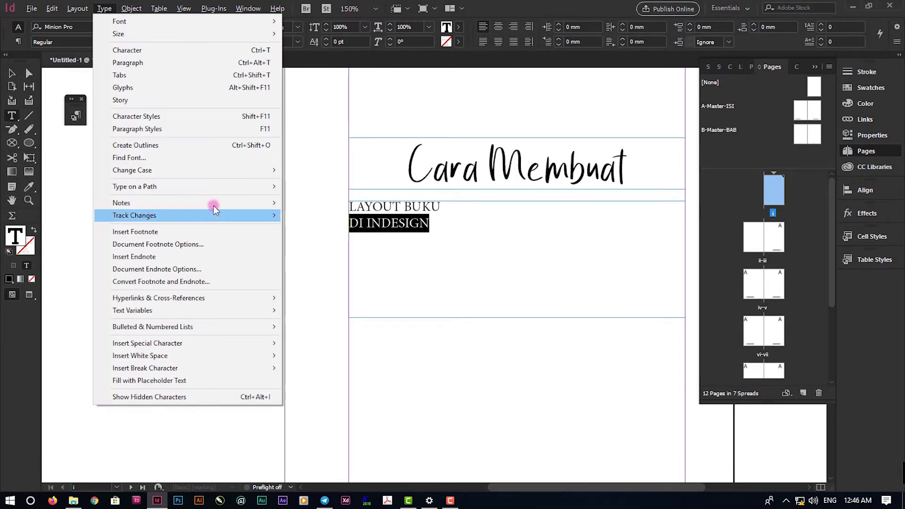
{"action": "mouse_move", "coordinate": [221, 170]}
{"action": "left_click", "coordinate": [313, 195]}
{"action": "left_click", "coordinate": [404, 217]}
{"action": "key", "text": "Return"}
- Set the font of all the text in the lower title frame to Montserrat
{"action": "key", "text": "ctrl+a"}
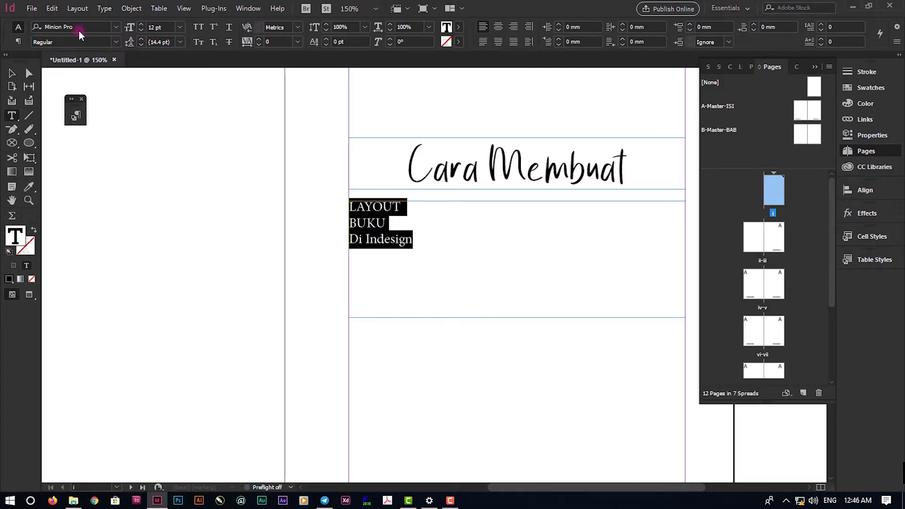
{"action": "left_click", "coordinate": [75, 27]}
{"action": "type", "text": "Montserrat"}
{"action": "key", "text": "Return"}
- Set "LAYOUT BUKU" in the Black weight and size all the text in the lower title frame to 36 pt
{"action": "left_click_drag", "start_coordinate": [348, 202], "coordinate": [389, 227]}
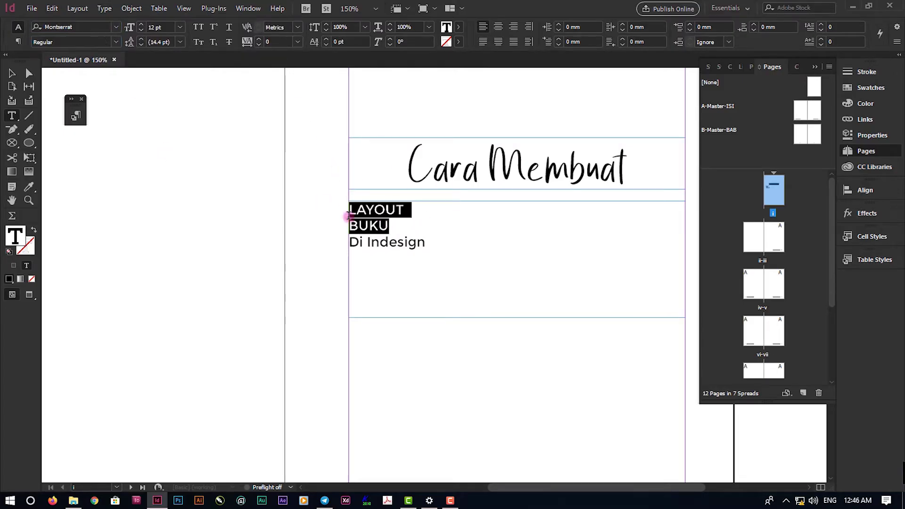
{"action": "left_click", "coordinate": [117, 42]}
{"action": "left_click", "coordinate": [75, 73]}
{"action": "left_click", "coordinate": [179, 27]}
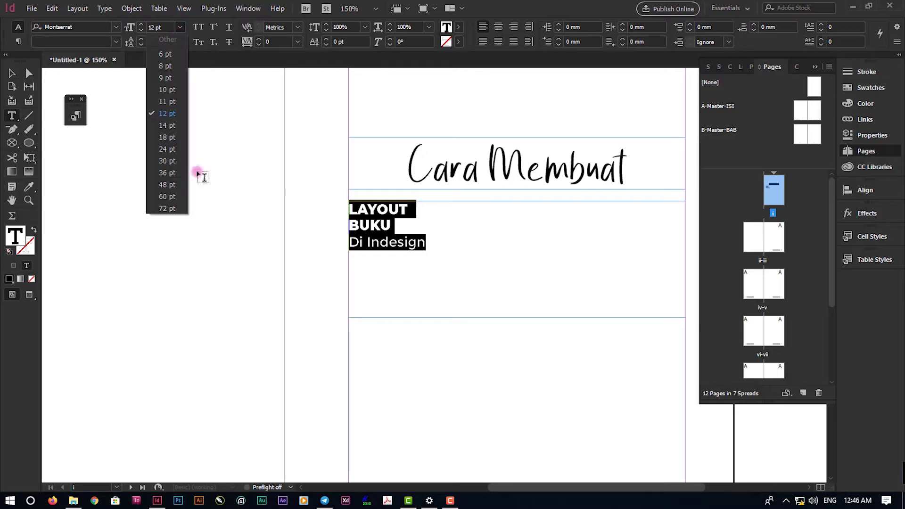
{"action": "left_click", "coordinate": [167, 174]}
- Extend the lower title frame downward to make room for the enlarged text
{"action": "left_click", "coordinate": [553, 277]}
{"action": "scroll", "coordinate": [552, 277], "scroll_direction": "right", "scroll_amount": 3}
{"action": "key", "text": "Escape"}
{"action": "left_click_drag", "start_coordinate": [387, 318], "coordinate": [387, 391]}
- Center the "LAYOUT BUKU Di Indesign" title lines in their frame
{"action": "double_click", "coordinate": [350, 277]}
{"action": "left_click_drag", "start_coordinate": [350, 277], "coordinate": [234, 236]}
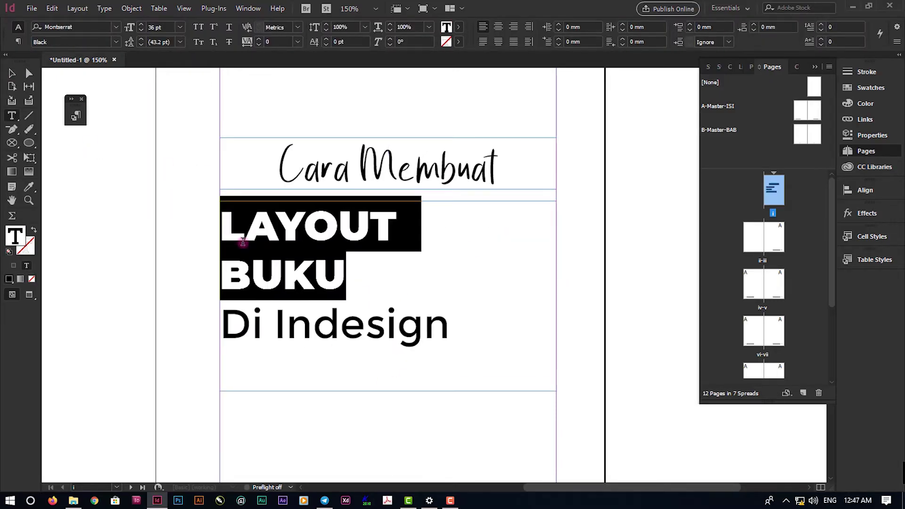
{"action": "left_click", "coordinate": [498, 42]}
{"action": "left_click", "coordinate": [483, 279]}
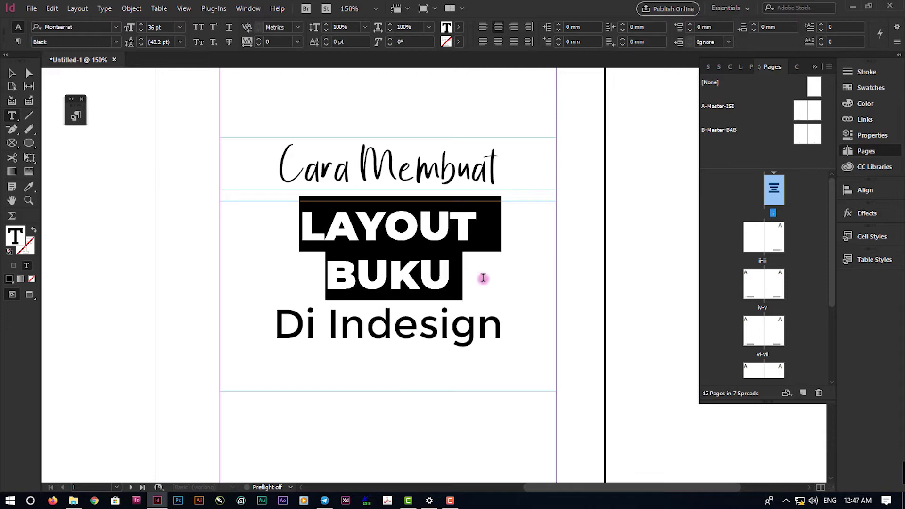
- Set "LAYOUT BUKU" to 48 pt, with the word BUKU enlarged further to 72 pt
{"action": "left_click", "coordinate": [179, 27]}
{"action": "left_click", "coordinate": [164, 188]}
{"action": "left_click", "coordinate": [299, 283]}
{"action": "double_click", "coordinate": [460, 299]}
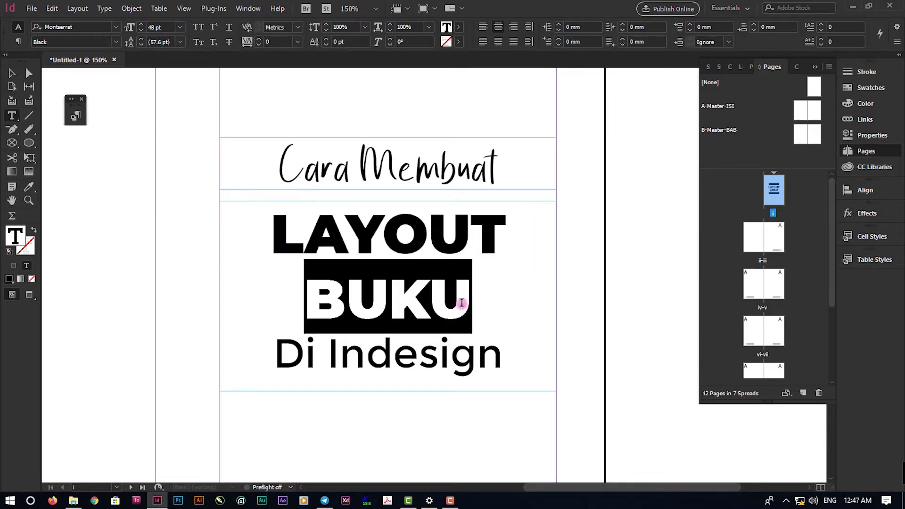
{"action": "scroll", "coordinate": [305, 266], "scroll_direction": "down", "scroll_amount": 1}
{"action": "left_click", "coordinate": [180, 27]}
{"action": "left_click", "coordinate": [175, 202]}
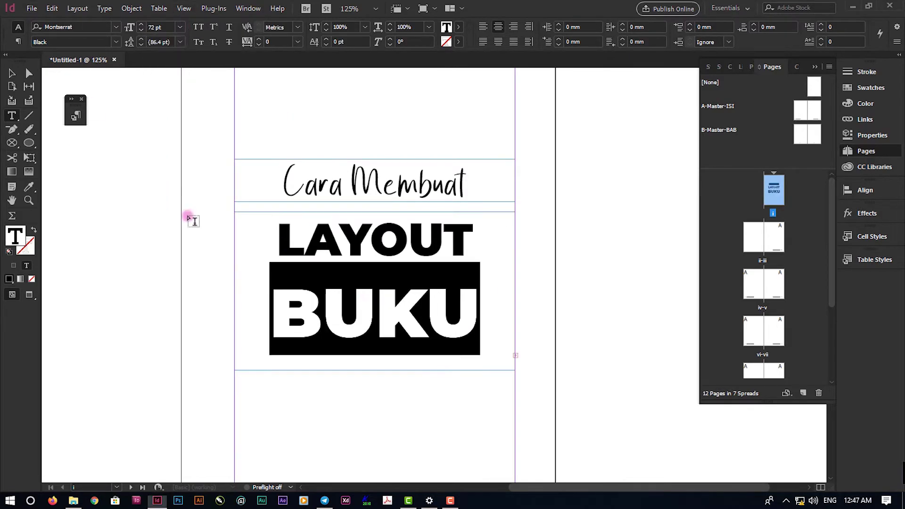
- Set the leading of the word BUKU to 48 pt
{"action": "left_click", "coordinate": [315, 289]}
{"action": "double_click", "coordinate": [314, 289]}
{"action": "left_click", "coordinate": [179, 42]}
{"action": "left_click", "coordinate": [177, 197]}
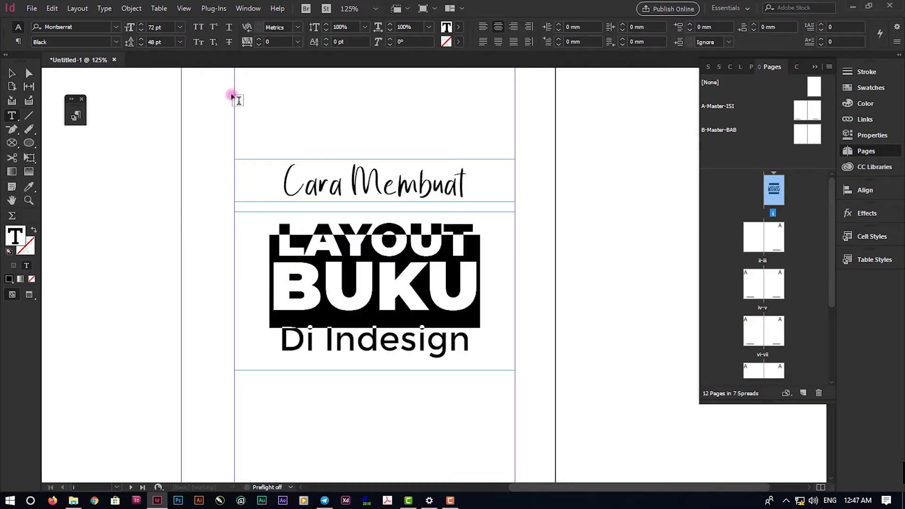
{"action": "left_click", "coordinate": [340, 310]}
- Tighten the leading of the "Di Indesign" line so it sits closer to BUKU
{"action": "left_click_drag", "start_coordinate": [246, 332], "coordinate": [462, 344]}
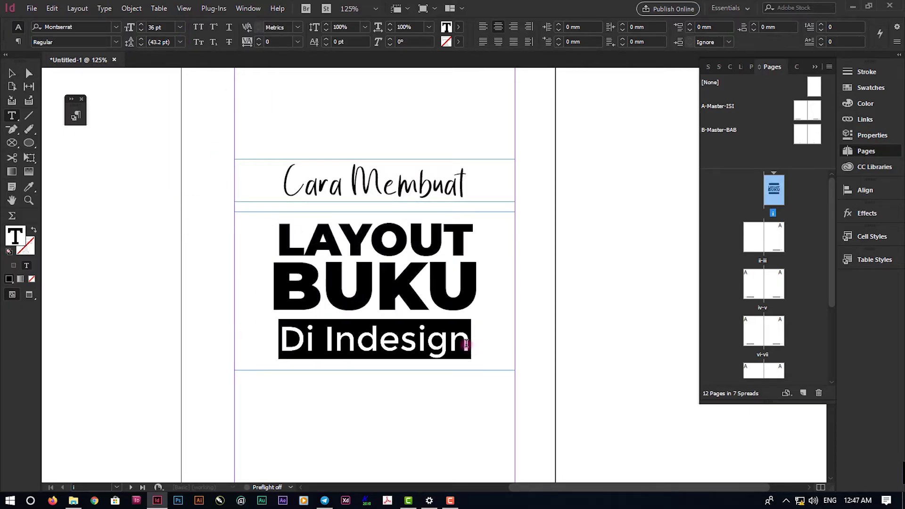
{"action": "left_click", "coordinate": [180, 42]}
{"action": "left_click", "coordinate": [167, 187]}
{"action": "left_click", "coordinate": [346, 295]}
- Shorten the lower title frame by raising its lower edge close to the "Di Indesign" line
{"action": "scroll", "coordinate": [345, 295], "scroll_direction": "down", "scroll_amount": 1}
{"action": "key", "text": "Escape"}
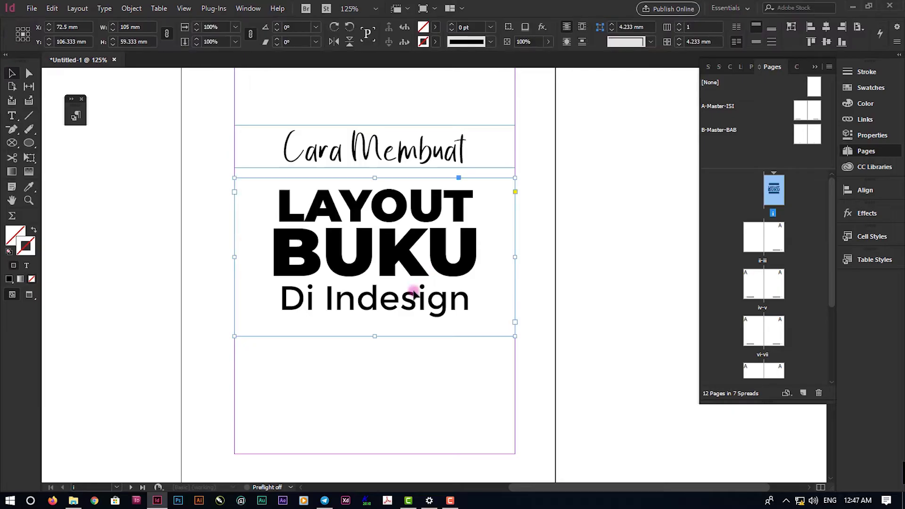
{"action": "left_click_drag", "start_coordinate": [374, 325], "coordinate": [375, 320]}
{"action": "left_click", "coordinate": [565, 172]}
- Add a text frame spanning the margins in the space below the title and enter "Nama Penulis"
{"action": "scroll", "coordinate": [564, 173], "scroll_direction": "down", "scroll_amount": 1}
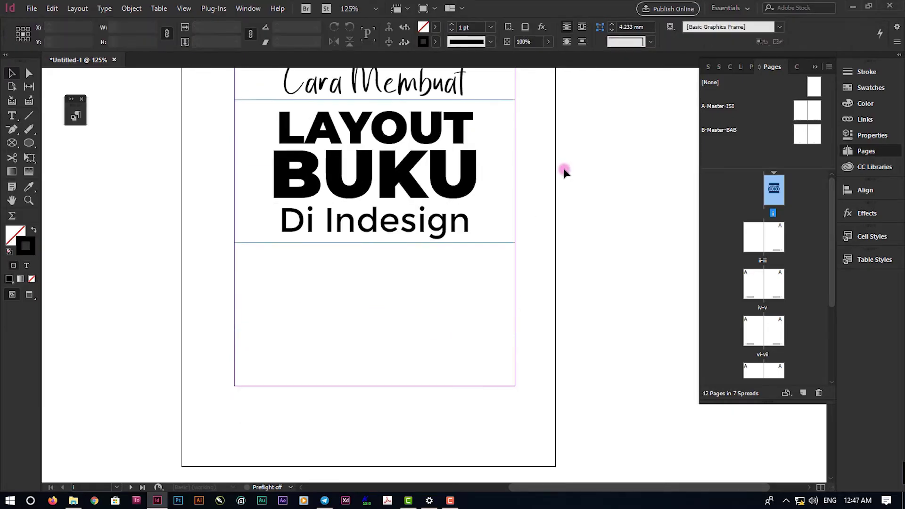
{"action": "left_click", "coordinate": [12, 116]}
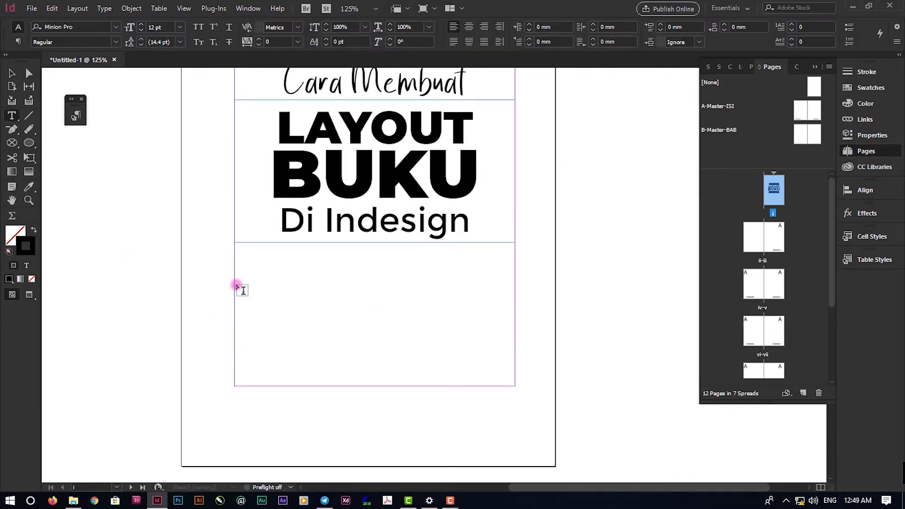
{"action": "left_click_drag", "start_coordinate": [235, 285], "coordinate": [515, 311]}
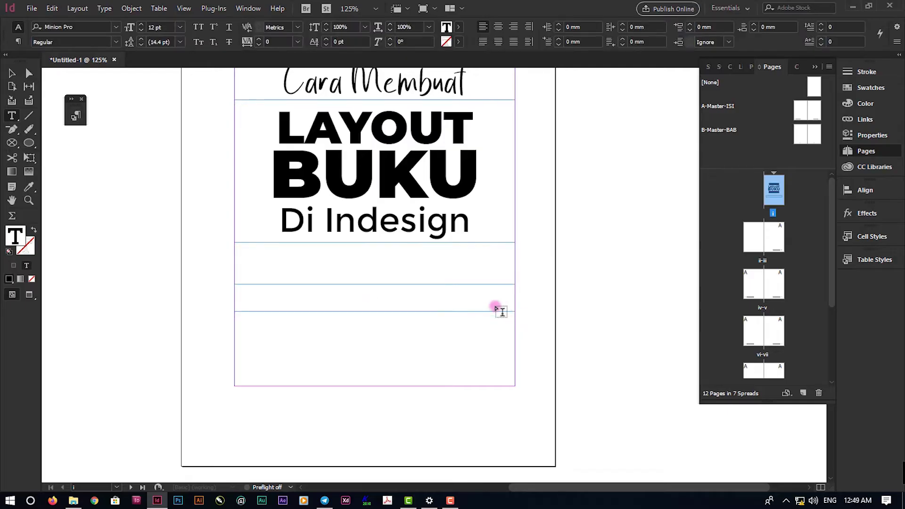
{"action": "type", "text": "Nama Penulis"}
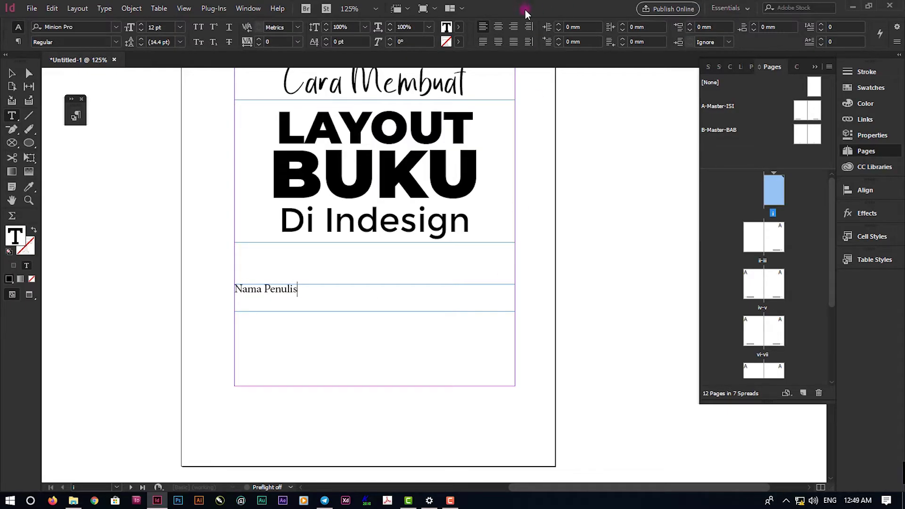
- Center "Nama Penulis" and format it in Lato at 20 pt
{"action": "left_click", "coordinate": [498, 27]}
{"action": "key", "text": "ctrl+a"}
{"action": "left_click", "coordinate": [89, 30]}
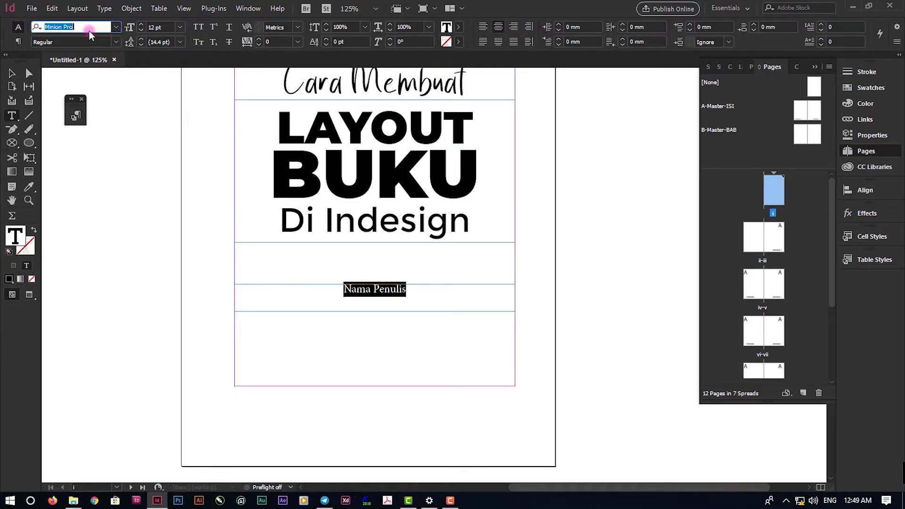
{"action": "type", "text": "Lato"}
{"action": "key", "text": "Tab"}
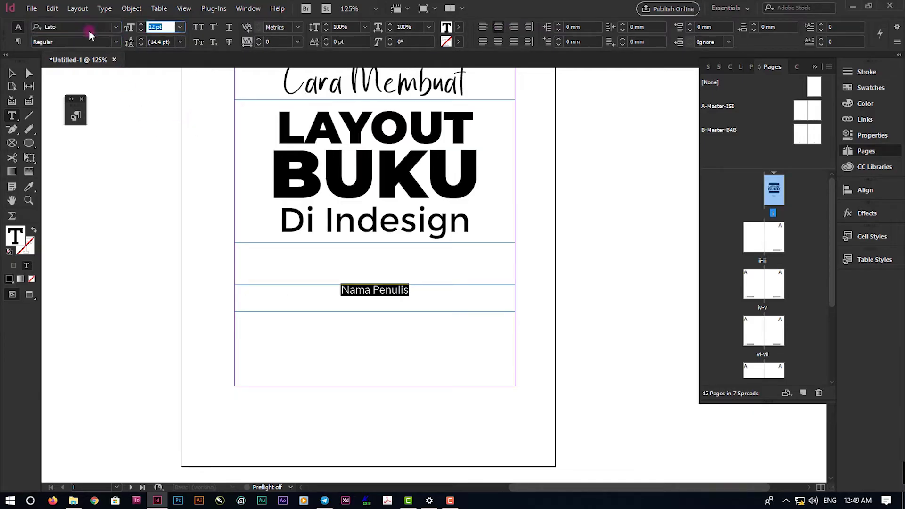
{"action": "type", "text": "20"}
{"action": "key", "text": "Return"}
- Shorten the "Nama Penulis" frame from its upper edge to about 7.75 mm high and move it slightly lower on the page
{"action": "left_click", "coordinate": [15, 73]}
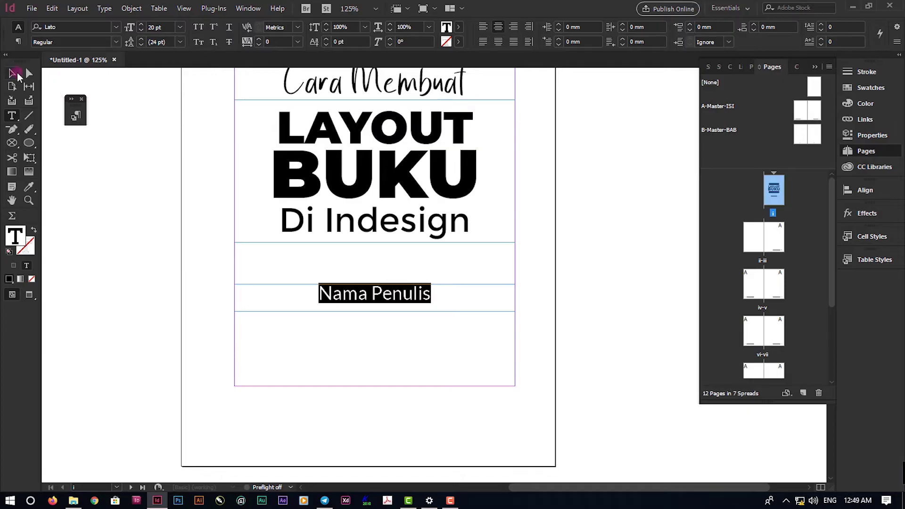
{"action": "left_click_drag", "start_coordinate": [375, 283], "coordinate": [376, 291]}
{"action": "left_click", "coordinate": [378, 272]}
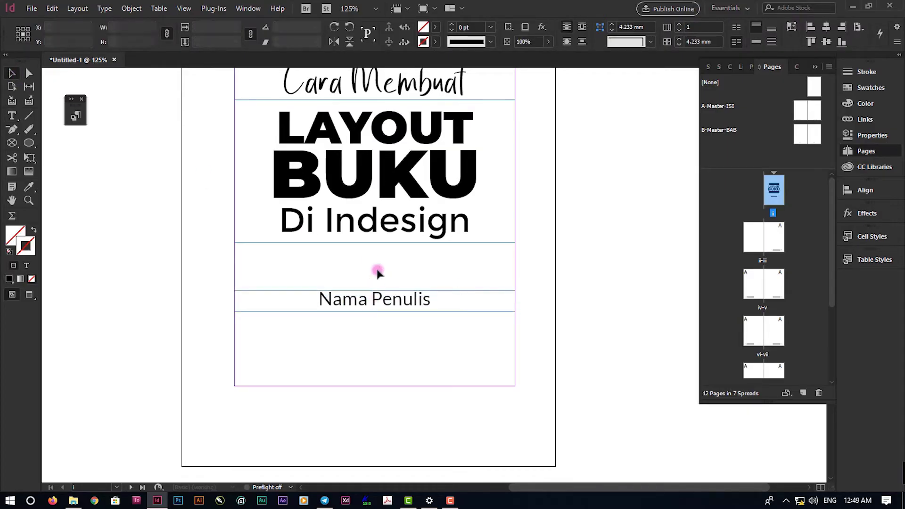
{"action": "left_click", "coordinate": [377, 300]}
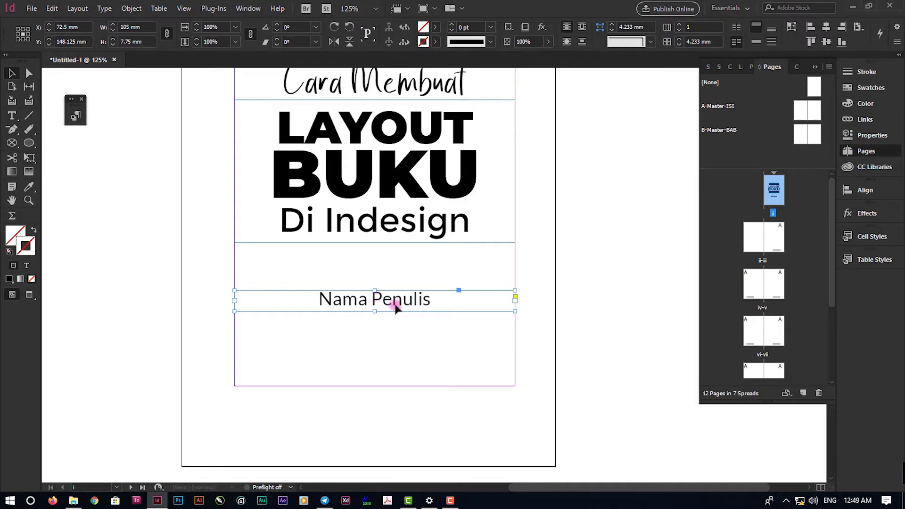
{"action": "left_click_drag", "start_coordinate": [395, 306], "coordinate": [396, 318]}
{"action": "left_click", "coordinate": [402, 276]}
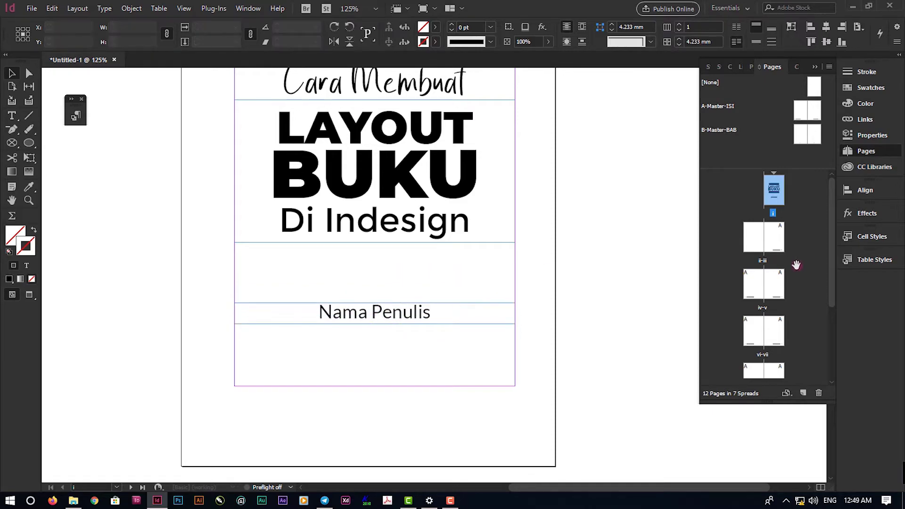
- On page iii, add a text frame of about 105 by 13.5 mm at the upper margin and enter "DAFTAR ISI"
{"action": "double_click", "coordinate": [768, 243]}
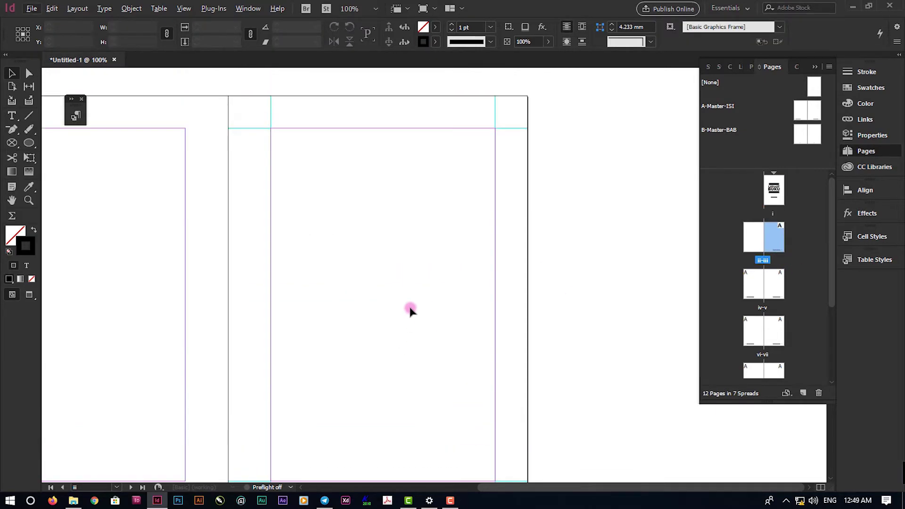
{"action": "left_click", "coordinate": [16, 118]}
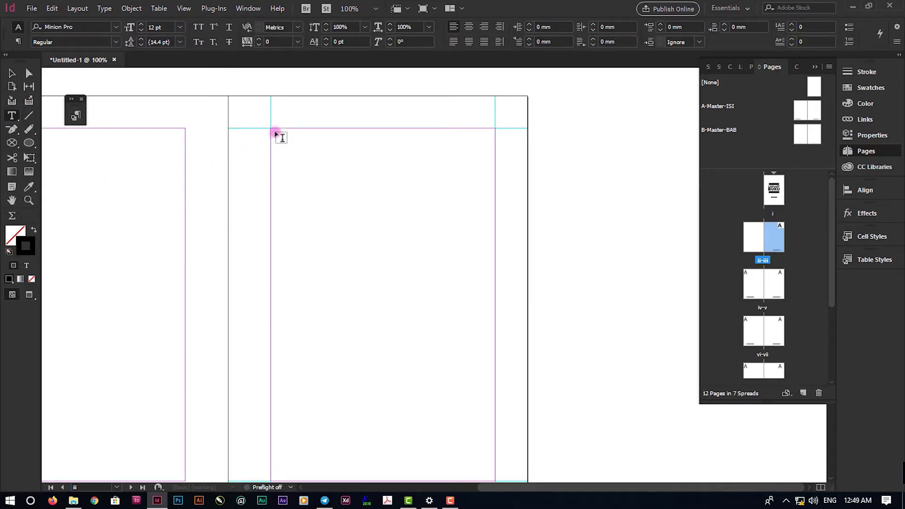
{"action": "left_click_drag", "start_coordinate": [270, 127], "coordinate": [494, 157]}
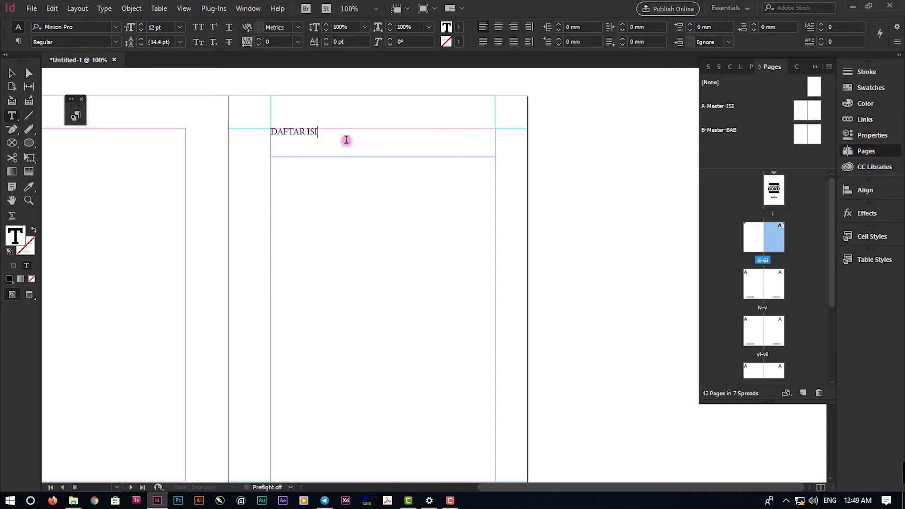
{"action": "left_click", "coordinate": [12, 74]}
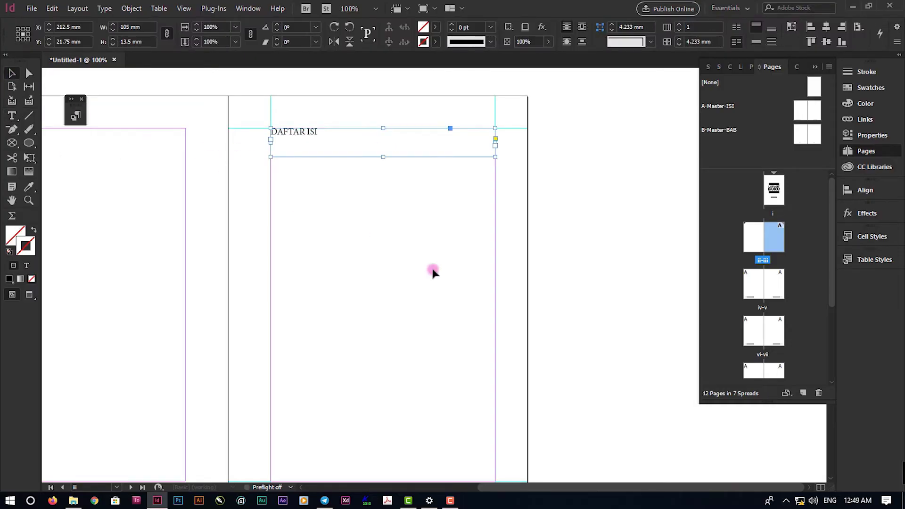
{"action": "left_click", "coordinate": [433, 259]}
- Center the "DAFTAR ISI" heading in its frame on page iii
{"action": "key", "text": "ctrl+minus"}
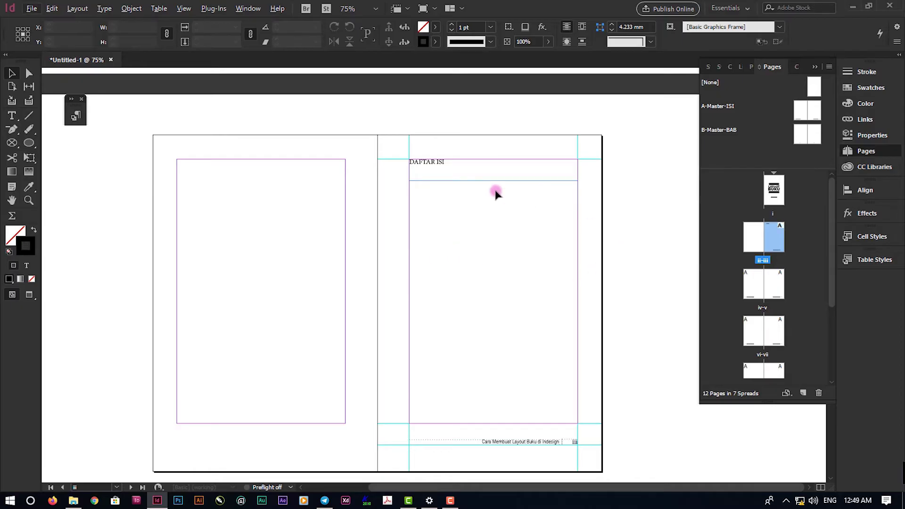
{"action": "double_click", "coordinate": [471, 163]}
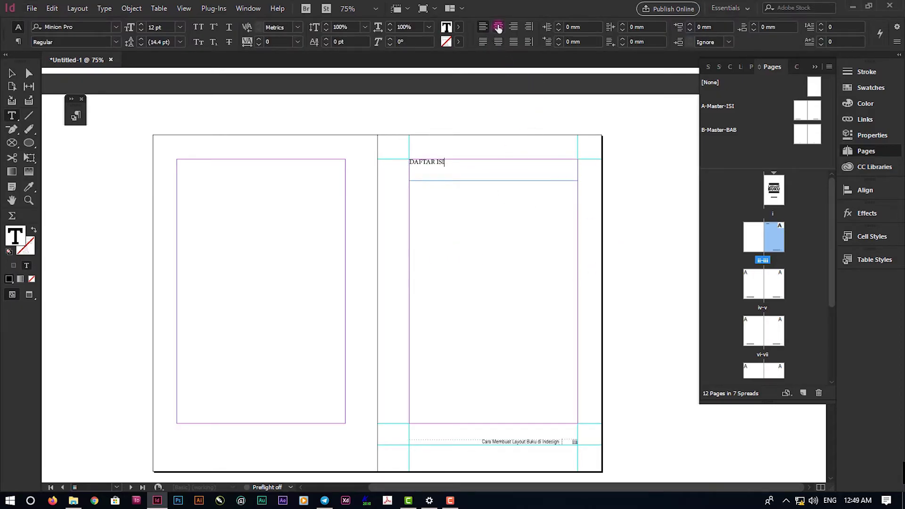
{"action": "left_click", "coordinate": [498, 28]}
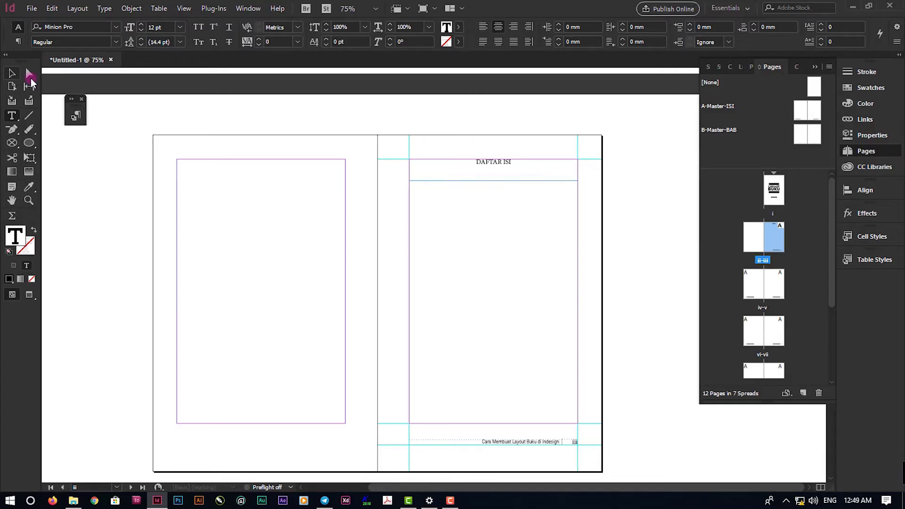
{"action": "key", "text": "Escape"}
- Start a new section on page v, with page numbering starting at 1 in the 1, 2, 3, 4... style
{"action": "double_click", "coordinate": [776, 287]}
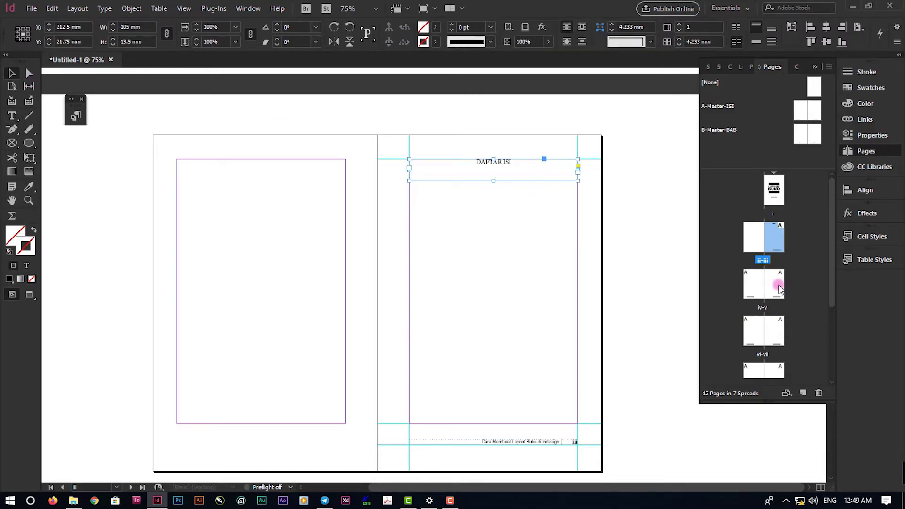
{"action": "right_click", "coordinate": [779, 289]}
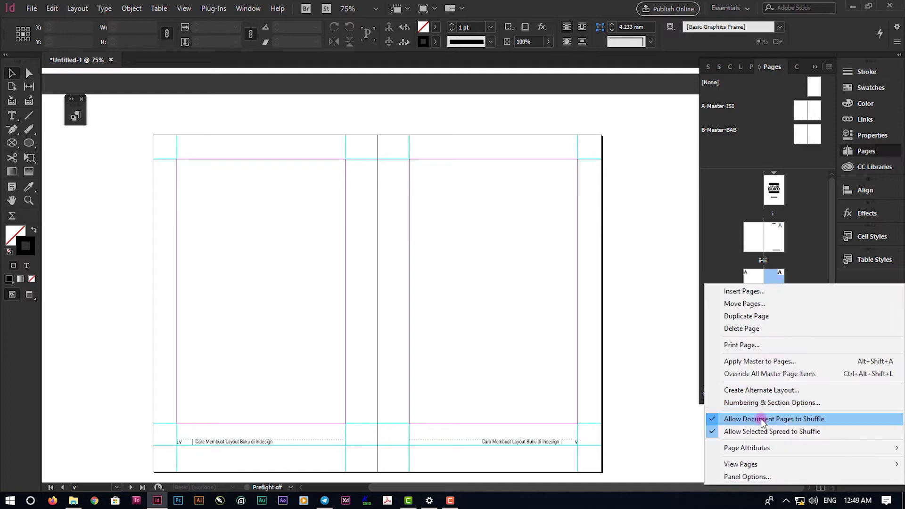
{"action": "left_click", "coordinate": [767, 403]}
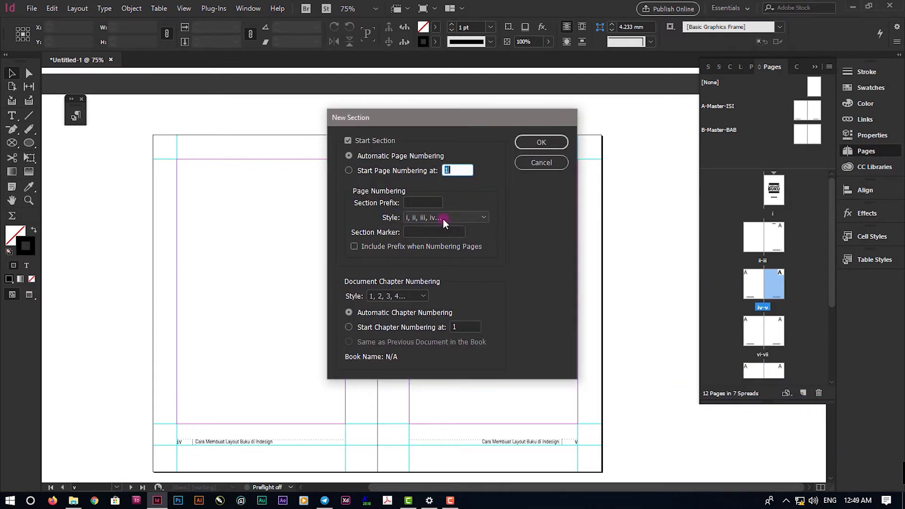
{"action": "left_click", "coordinate": [364, 169]}
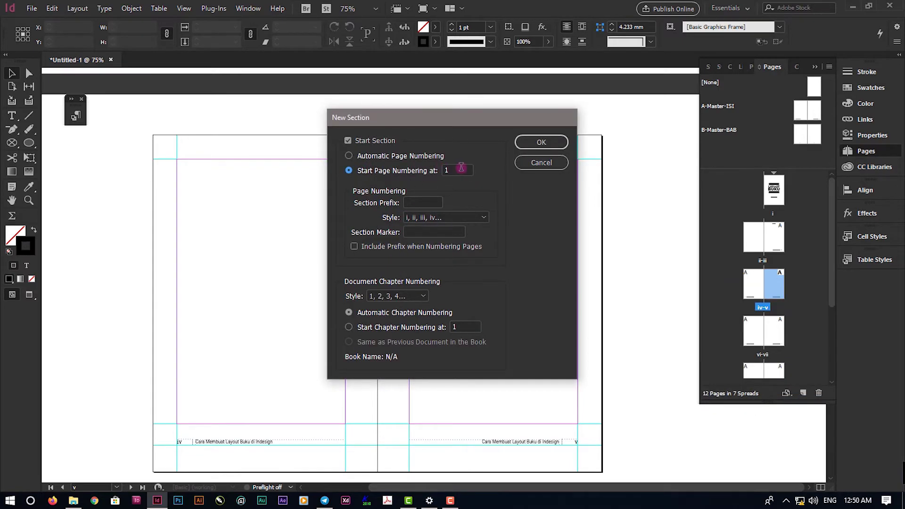
{"action": "left_click", "coordinate": [440, 219]}
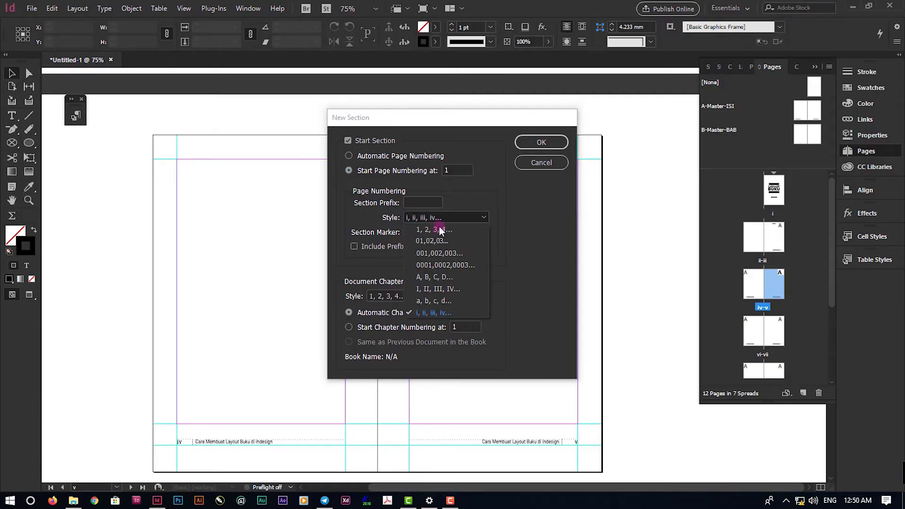
{"action": "left_click", "coordinate": [438, 230]}
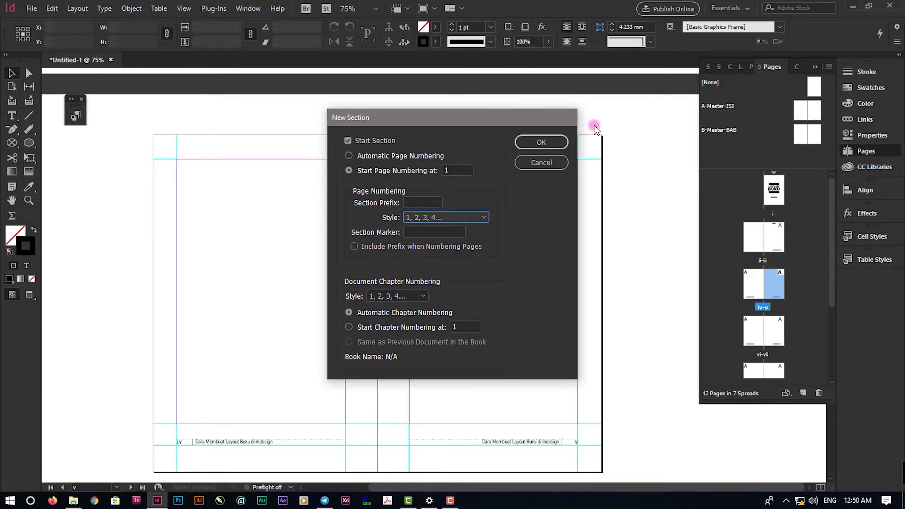
{"action": "left_click", "coordinate": [543, 143]}
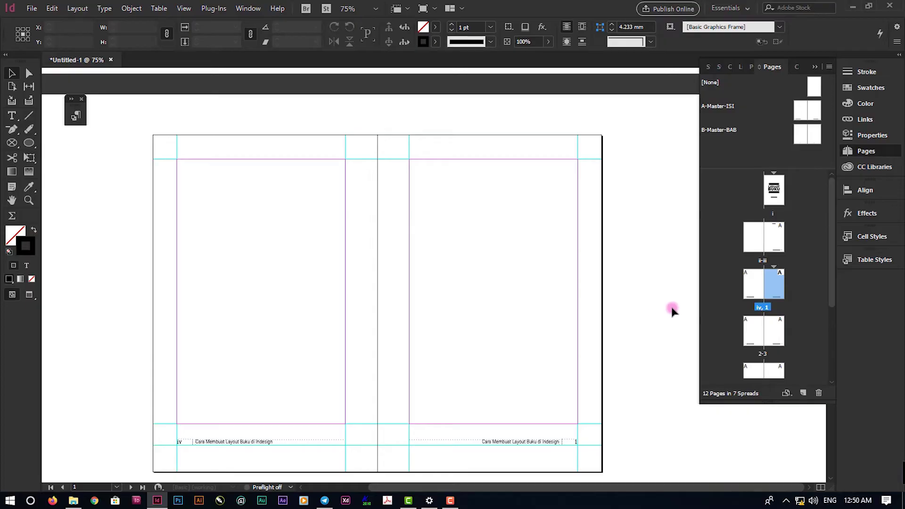
- Apply the B-Master-BAB master to page 1, the first page of the Arabic-numbered section
{"action": "right_click", "coordinate": [771, 292]}
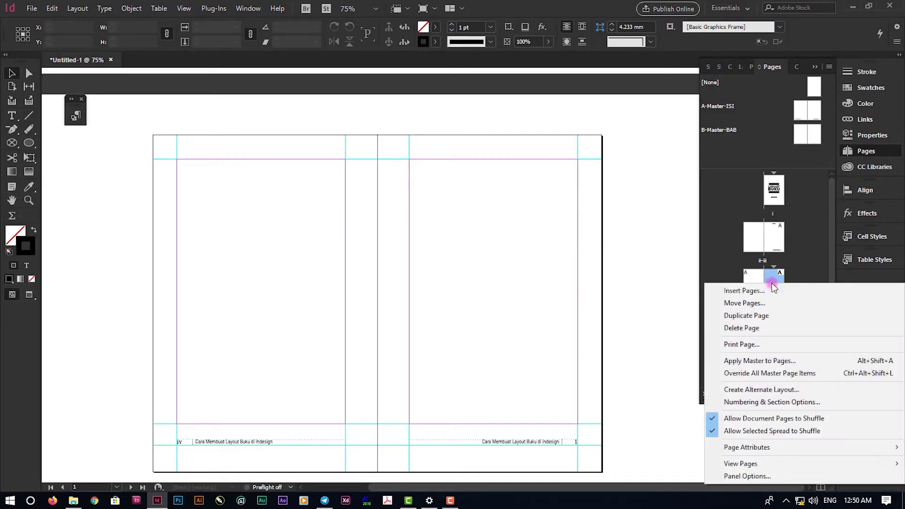
{"action": "left_click", "coordinate": [774, 361]}
{"action": "left_click", "coordinate": [395, 239]}
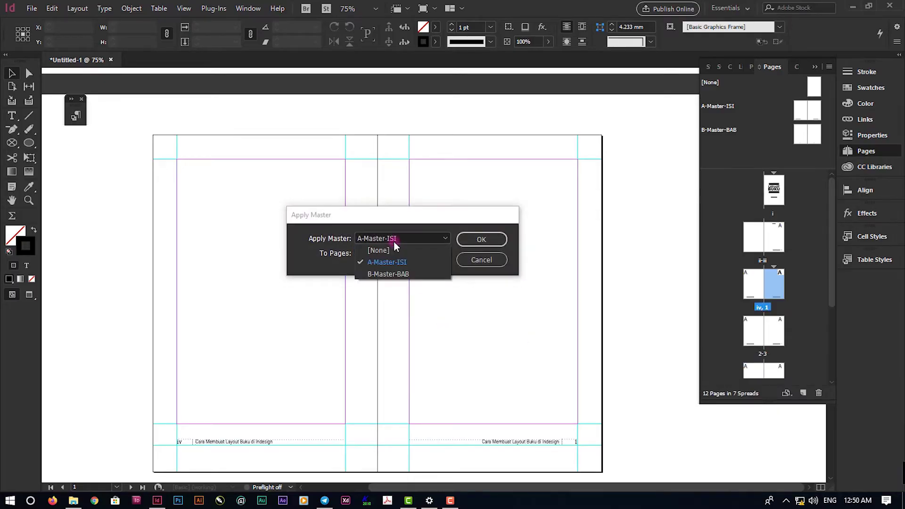
{"action": "left_click", "coordinate": [387, 274]}
{"action": "left_click", "coordinate": [482, 239]}
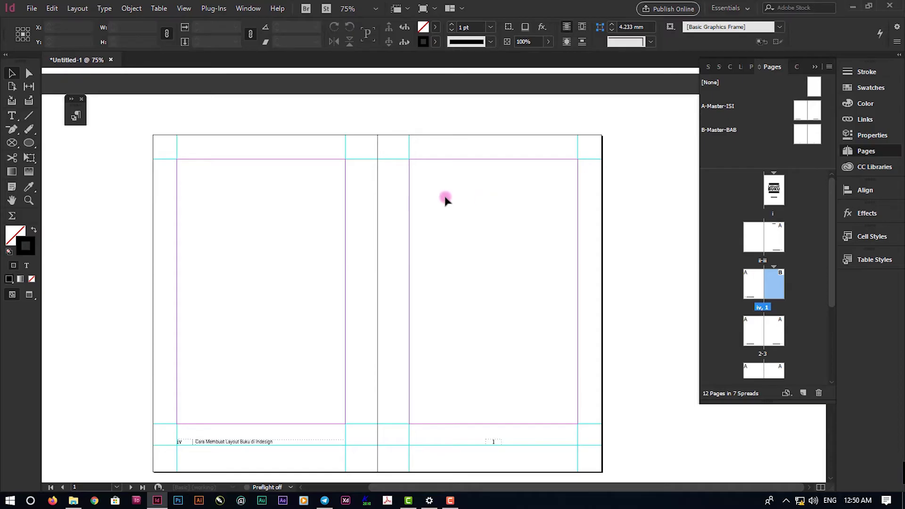
- Place the text file "1 Bagian 1.rtf" on page 1, starting at the upper inner corner of the margins
{"action": "left_click", "coordinate": [31, 11]}
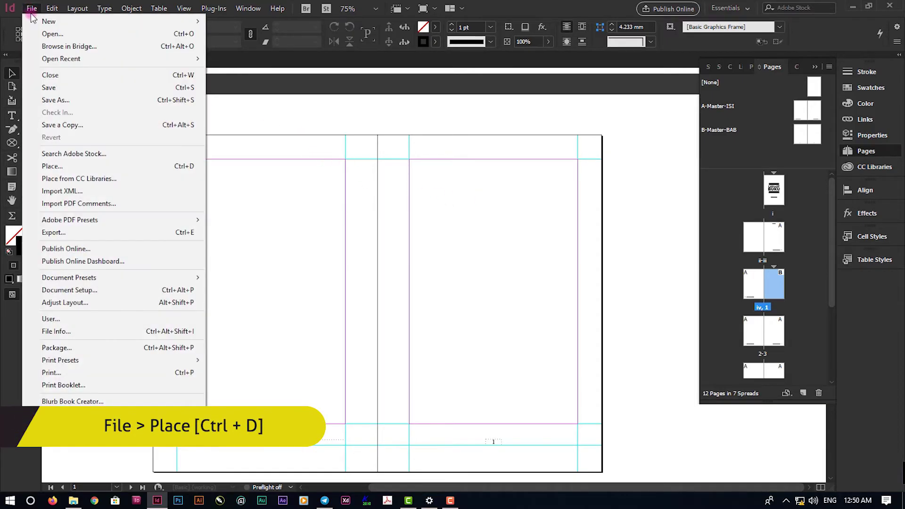
{"action": "left_click", "coordinate": [66, 166]}
{"action": "left_click", "coordinate": [423, 141]}
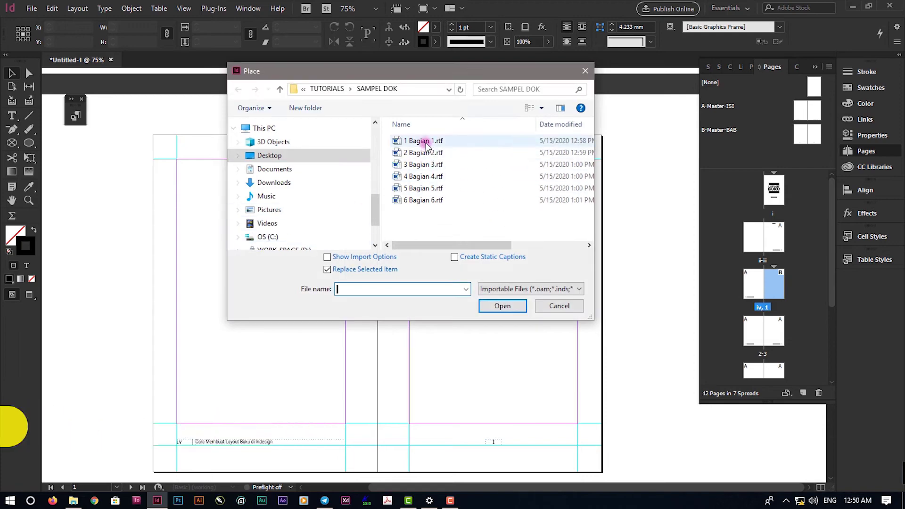
{"action": "left_click", "coordinate": [501, 306]}
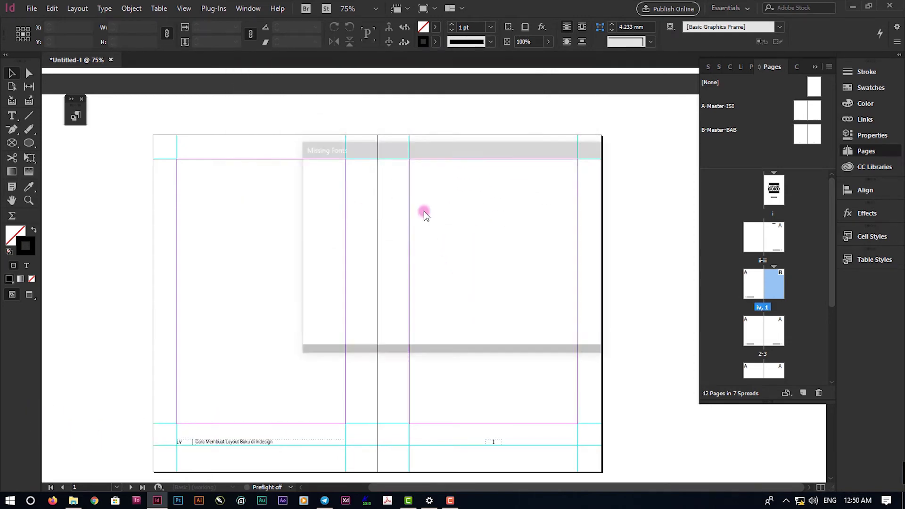
{"action": "left_click", "coordinate": [570, 341]}
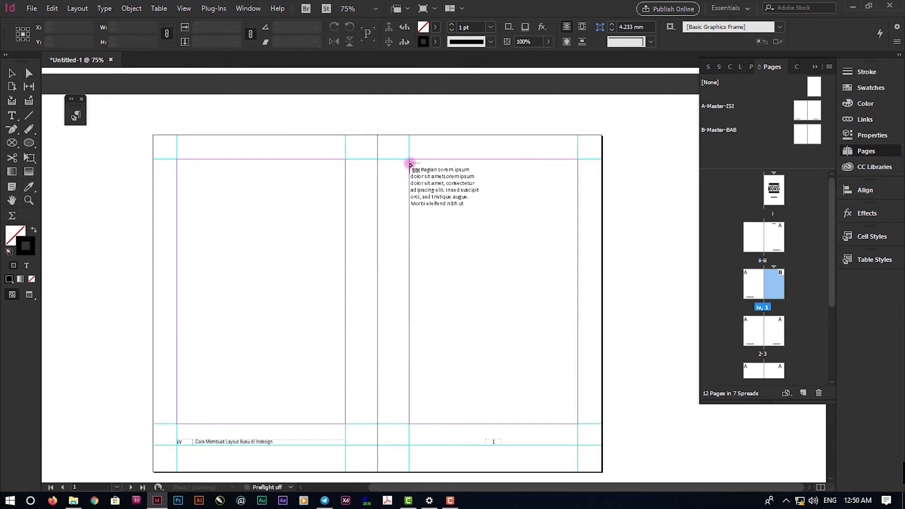
{"action": "left_click", "coordinate": [410, 160]}
{"action": "left_click", "coordinate": [635, 296]}
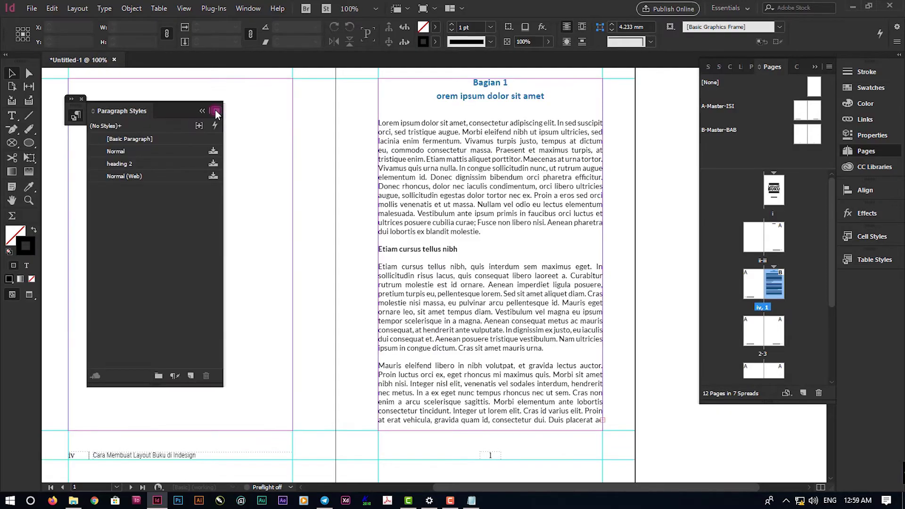
- Create a new paragraph style and name it "BAGIAN"
{"action": "left_click", "coordinate": [216, 112]}
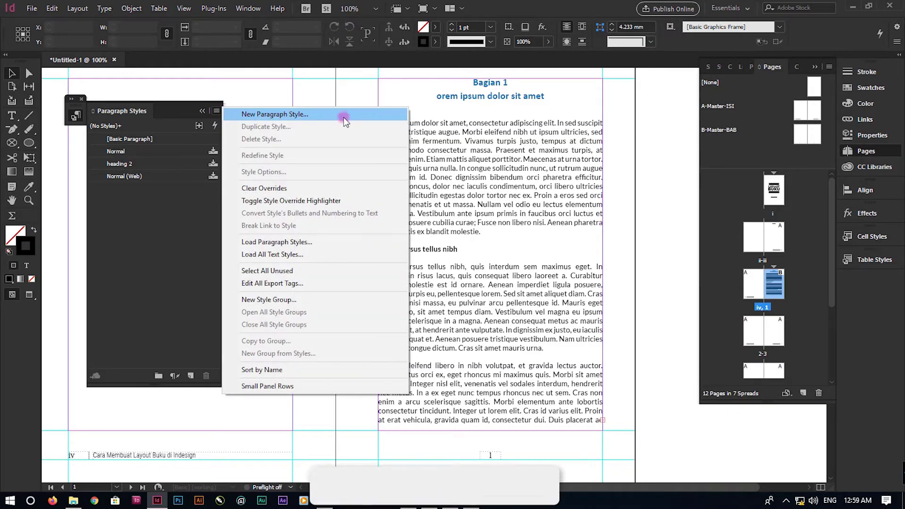
{"action": "left_click", "coordinate": [383, 122]}
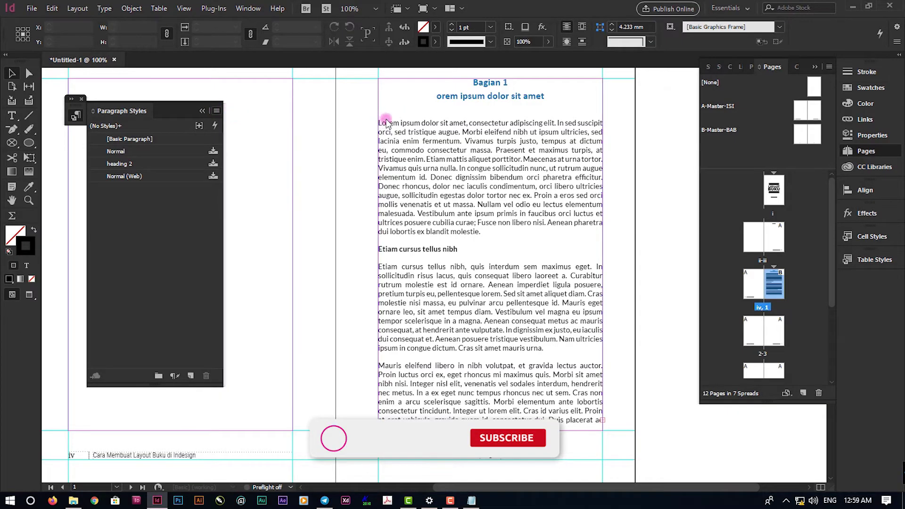
{"action": "left_click", "coordinate": [200, 132]}
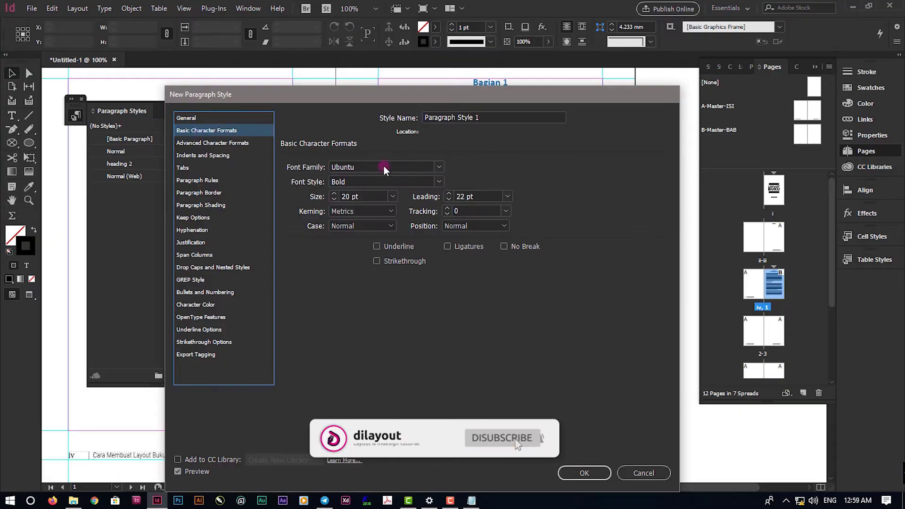
{"action": "left_click", "coordinate": [493, 113]}
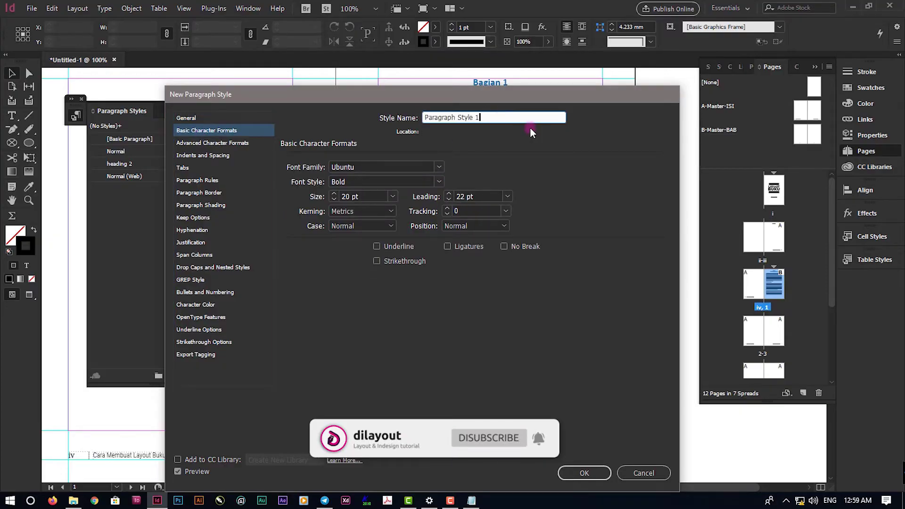
{"action": "key", "text": "ctrl+a"}
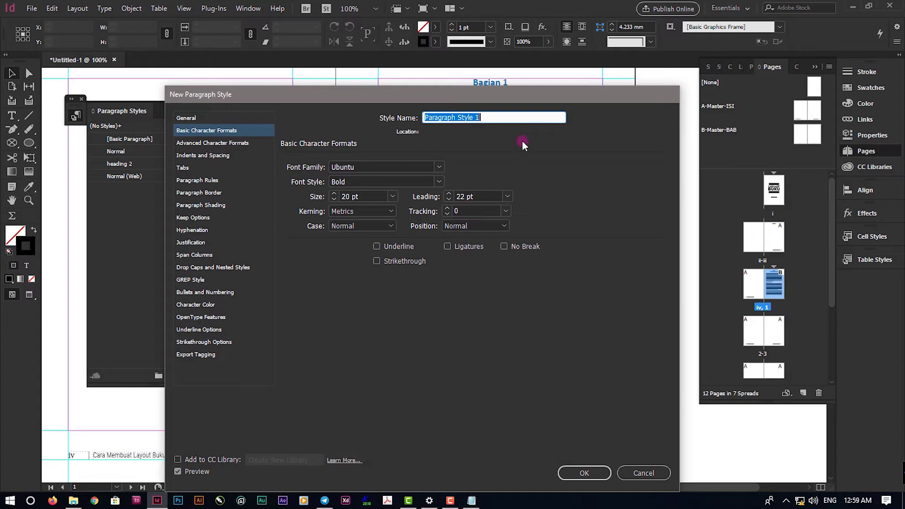
{"action": "type", "text": "BA"}
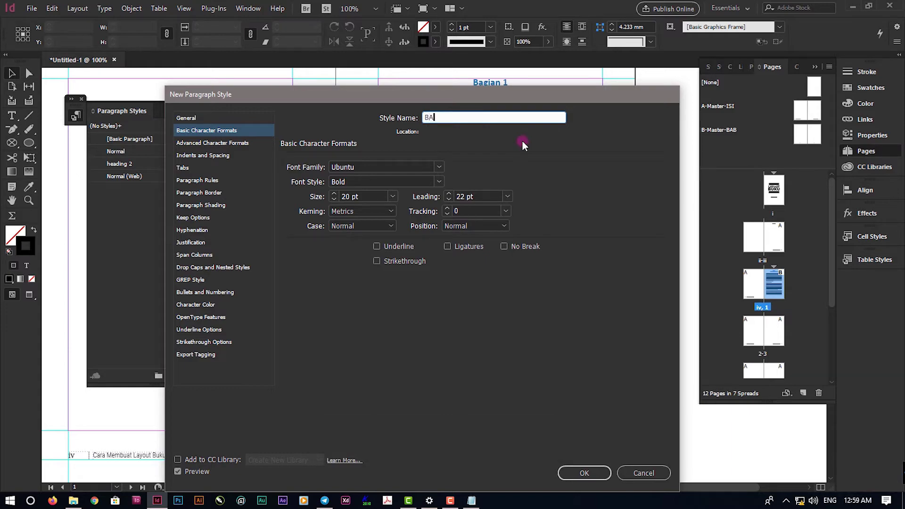
{"action": "type", "text": "GIAN"}
- Set the BAGIAN style's font to Summer Vibes Regular at 30 pt with 32 pt leading
{"action": "left_click_drag", "start_coordinate": [360, 167], "coordinate": [277, 165]}
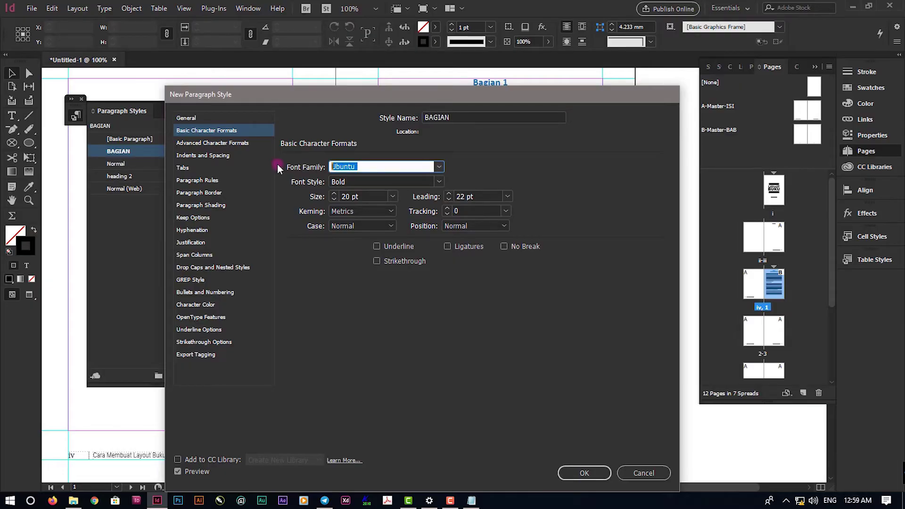
{"action": "type", "text": "Summer Vibes"}
{"action": "key", "text": "Tab"}
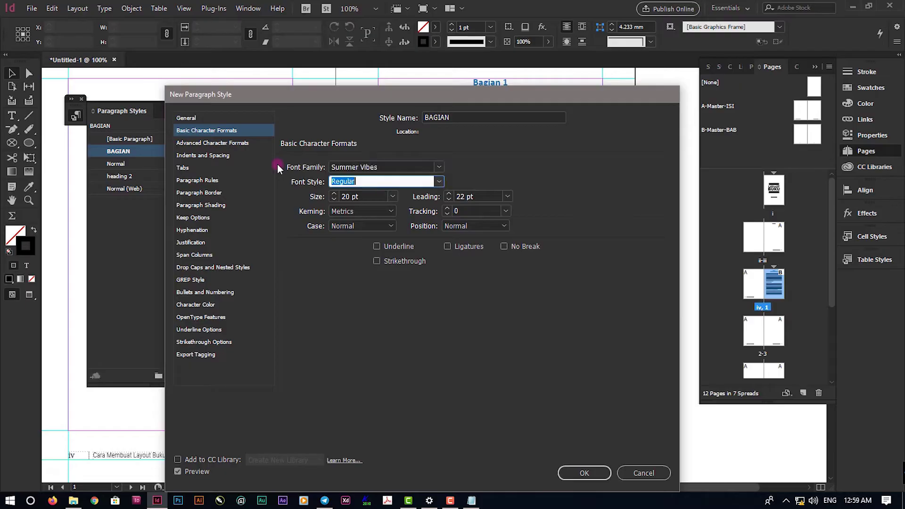
{"action": "left_click_drag", "start_coordinate": [366, 197], "coordinate": [281, 194]}
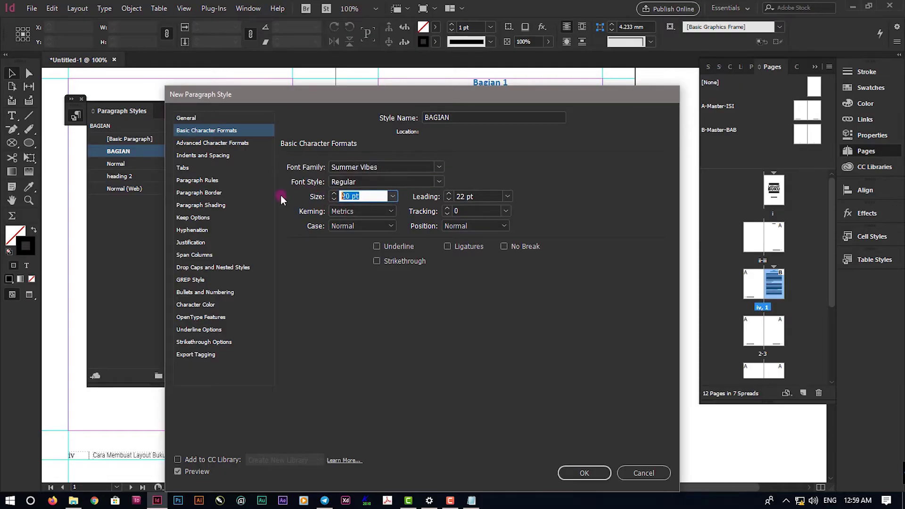
{"action": "type", "text": "30"}
{"action": "key", "text": "Tab"}
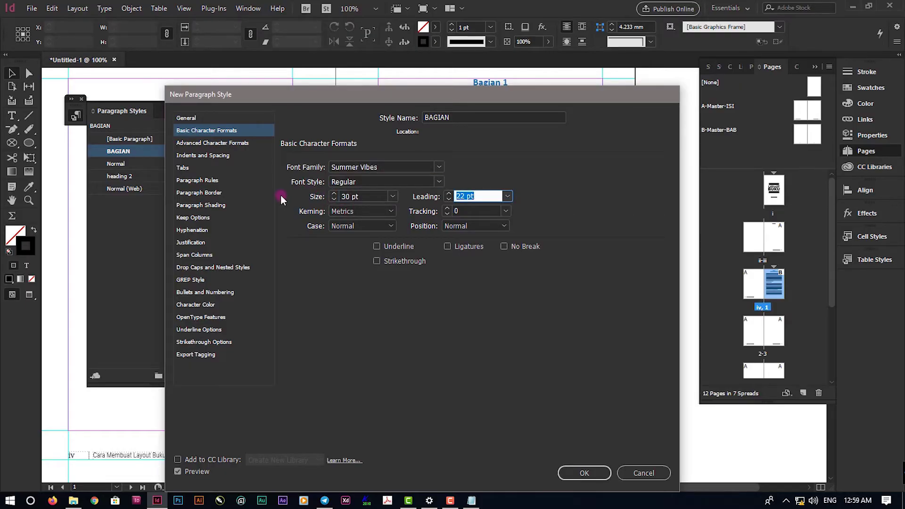
{"action": "type", "text": "32"}
- Set the BAGIAN style's space after to 3 mm, check its character color, and save the style
{"action": "left_click", "coordinate": [201, 157]}
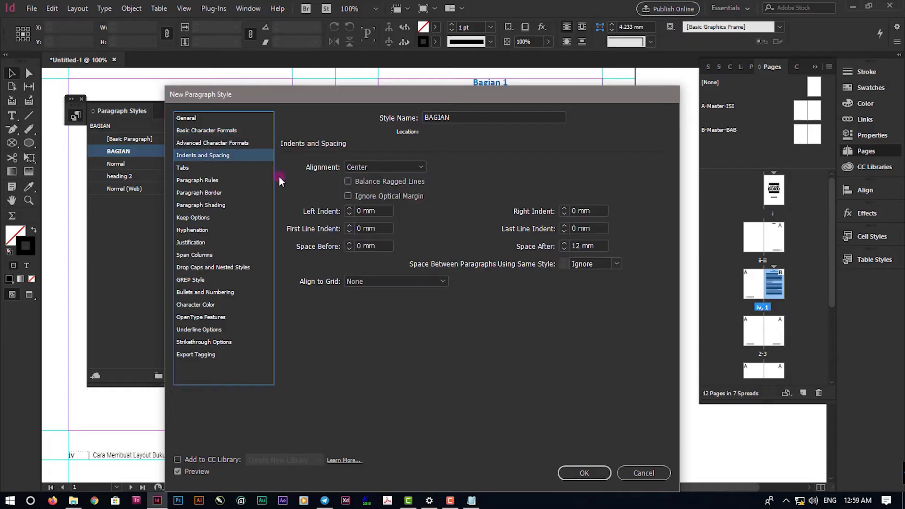
{"action": "left_click", "coordinate": [577, 246]}
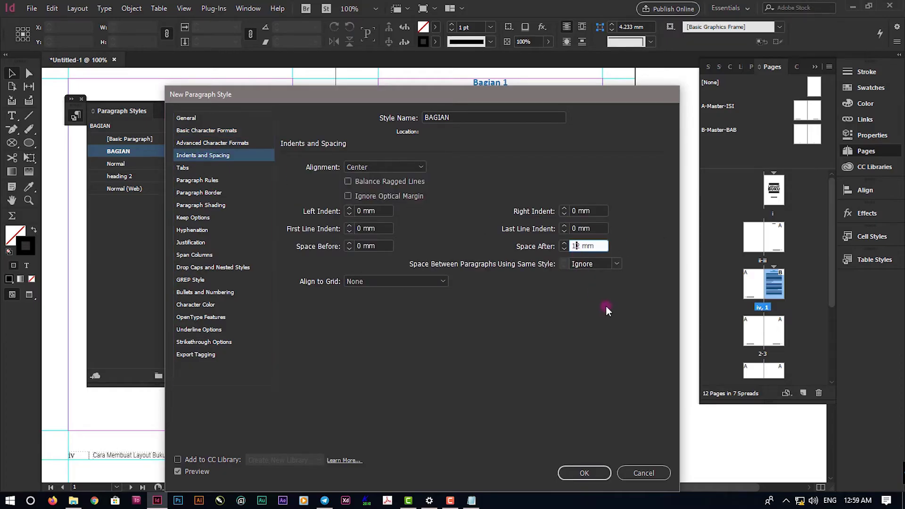
{"action": "key", "text": "BackSpace"}
{"action": "type", "text": "2"}
{"action": "left_click", "coordinate": [381, 246]}
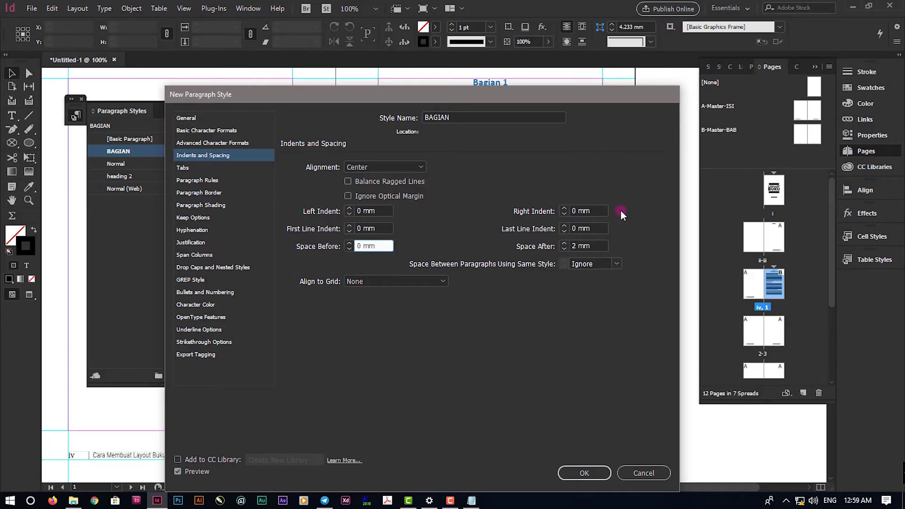
{"action": "left_click", "coordinate": [579, 246]}
{"action": "left_click", "coordinate": [564, 244]}
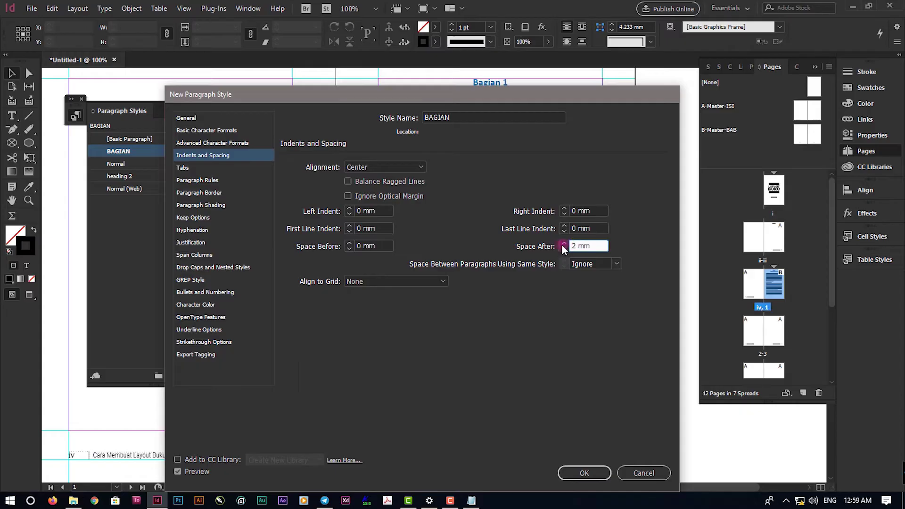
{"action": "left_click", "coordinate": [376, 246]}
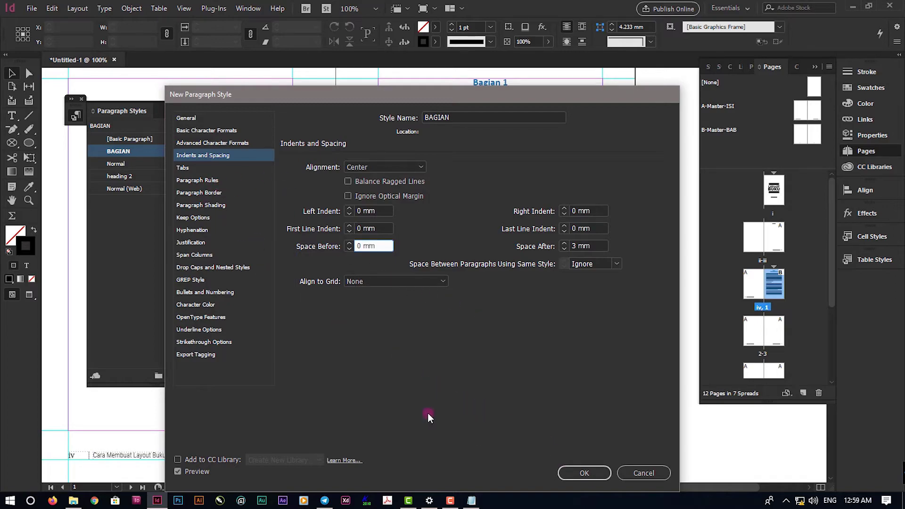
{"action": "left_click", "coordinate": [206, 305]}
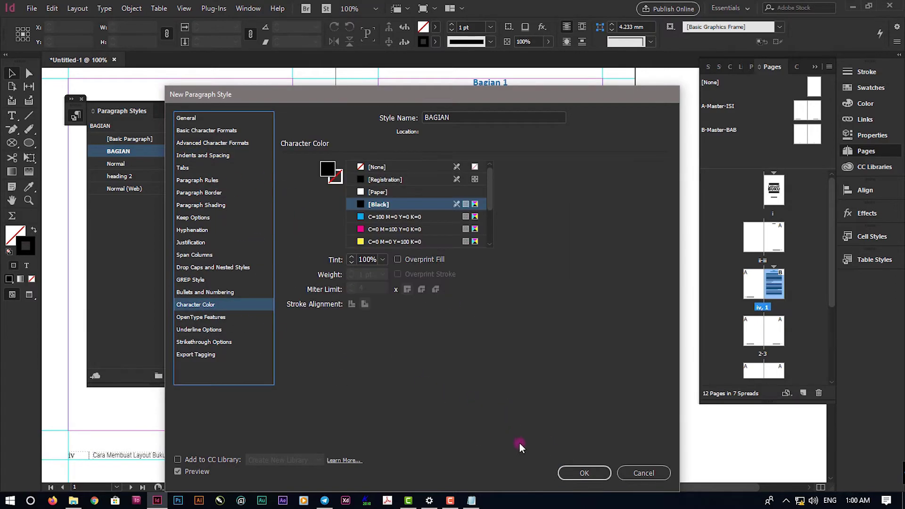
{"action": "left_click", "coordinate": [584, 472]}
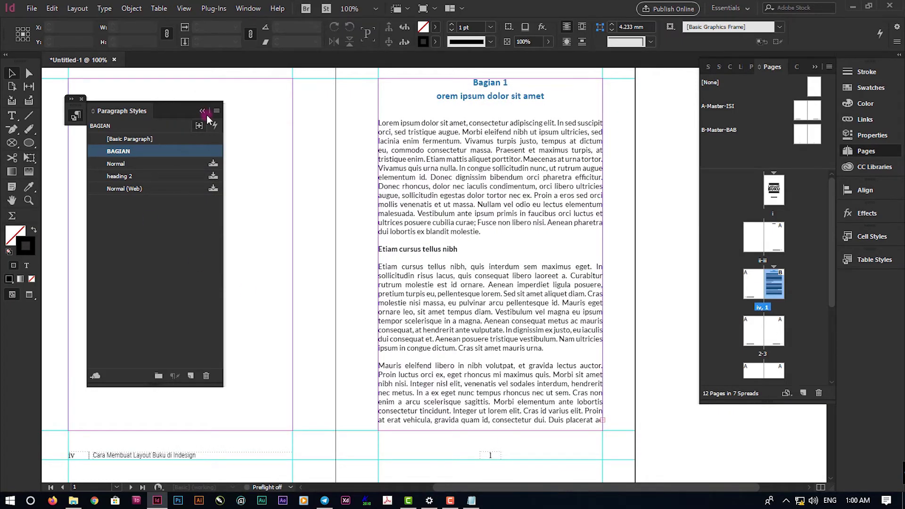
- Create another paragraph style and name it "SUBJUDUL"
{"action": "left_click", "coordinate": [216, 111]}
{"action": "left_click", "coordinate": [243, 115]}
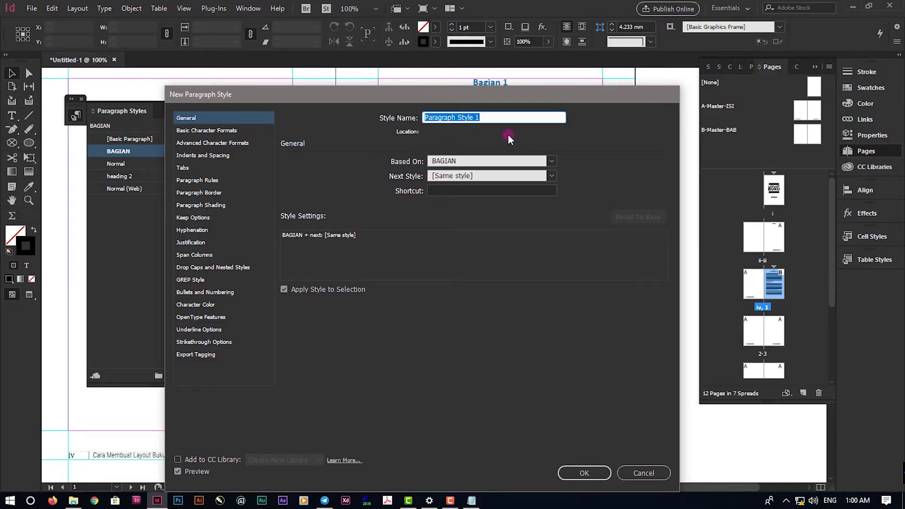
{"action": "left_click", "coordinate": [230, 131]}
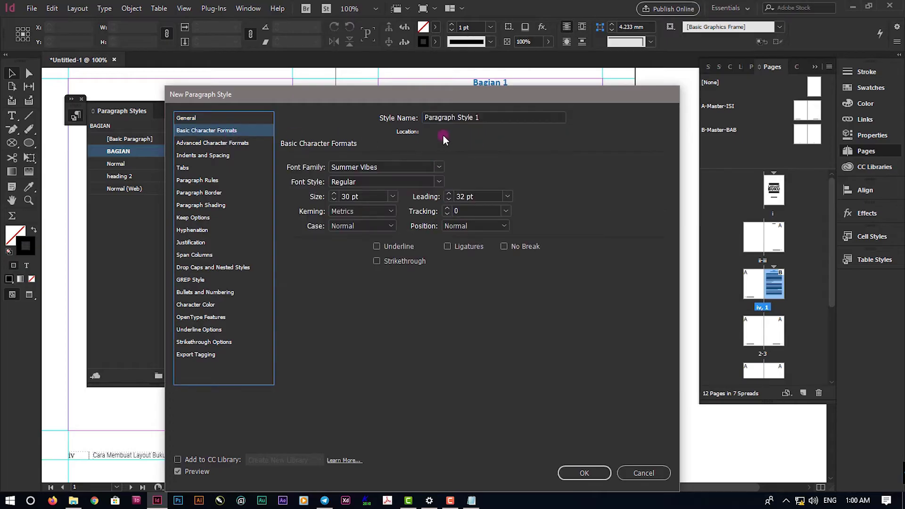
{"action": "left_click", "coordinate": [487, 118]}
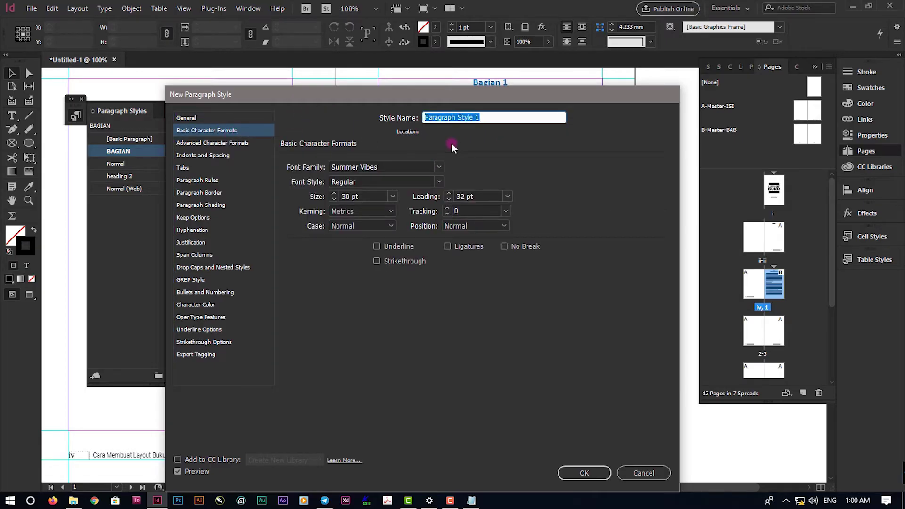
{"action": "type", "text": "AUBJ"}
{"action": "key", "text": "ctrl+a"}
{"action": "type", "text": "S"}
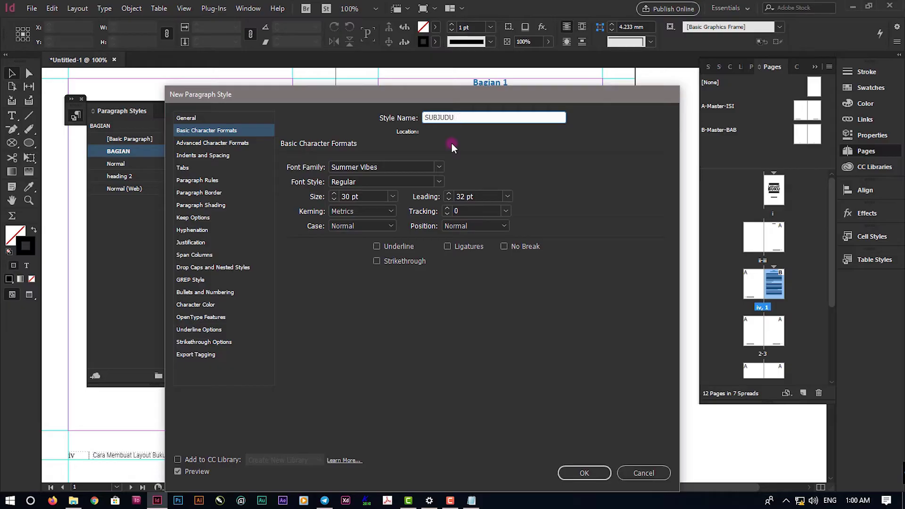
{"action": "type", "text": "UBJUDUL"}
- Set the SUBJUDUL style's font to Lato Bold at 10 pt with 14 pt leading
{"action": "left_click", "coordinate": [381, 168]}
{"action": "type", "text": "Lato"}
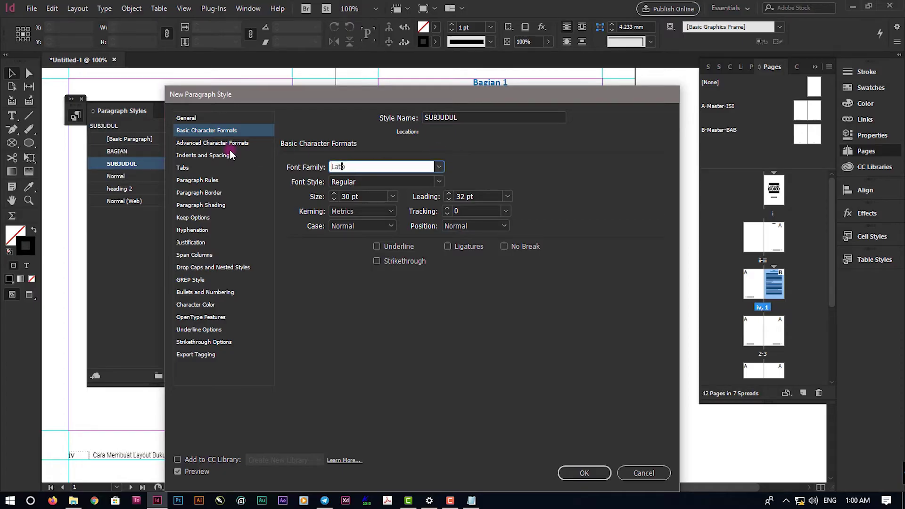
{"action": "key", "text": "Tab"}
{"action": "type", "text": "B"}
{"action": "key", "text": "Tab"}
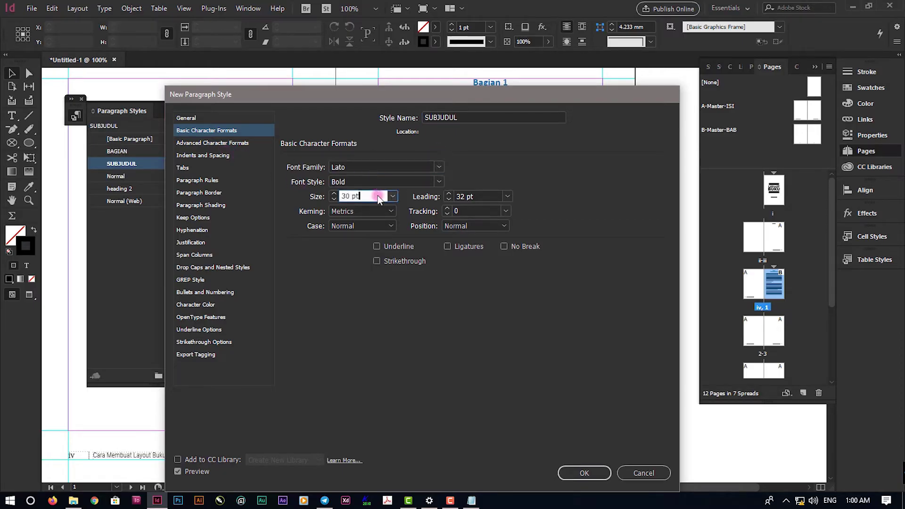
{"action": "type", "text": "10"}
{"action": "key", "text": "Tab"}
{"action": "type", "text": "14"}
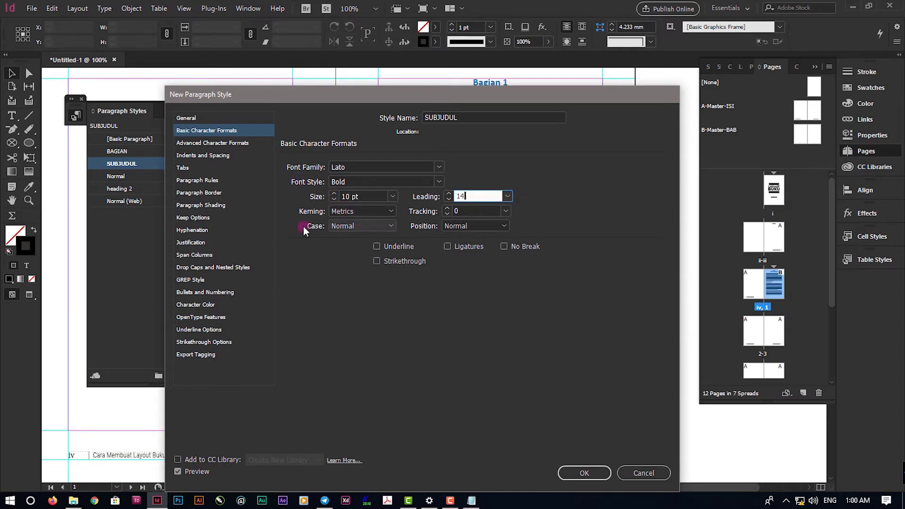
- Set the SUBJUDUL style's alignment to Left Justify and its space after to 2 mm
{"action": "left_click", "coordinate": [210, 157]}
{"action": "left_click", "coordinate": [387, 167]}
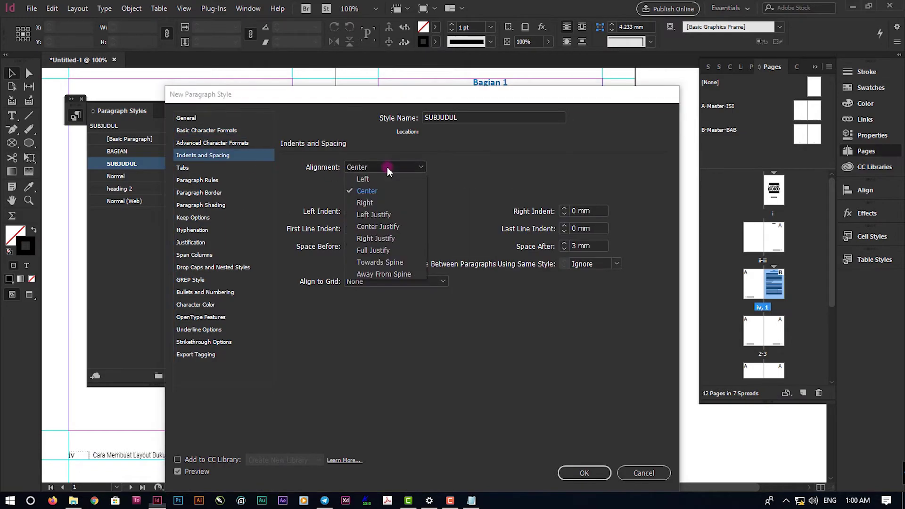
{"action": "left_click", "coordinate": [377, 215]}
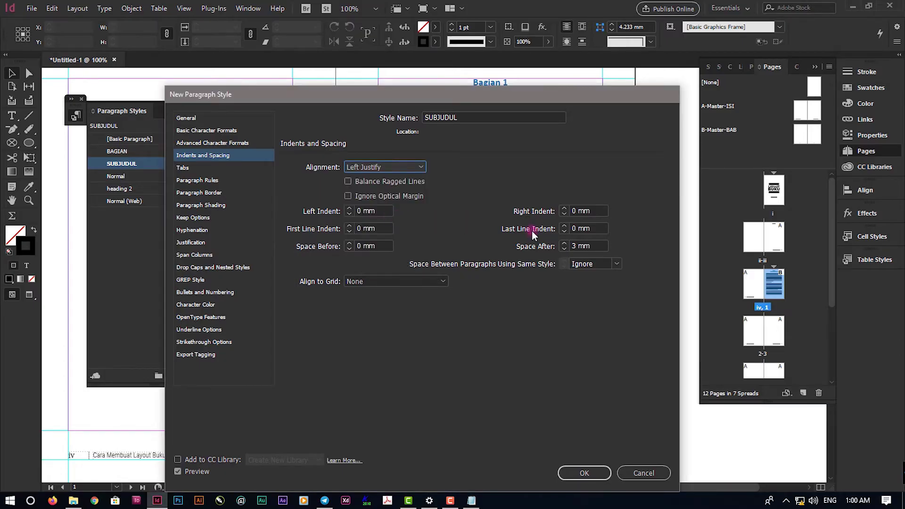
{"action": "left_click", "coordinate": [572, 246]}
{"action": "type", "text": "2"}
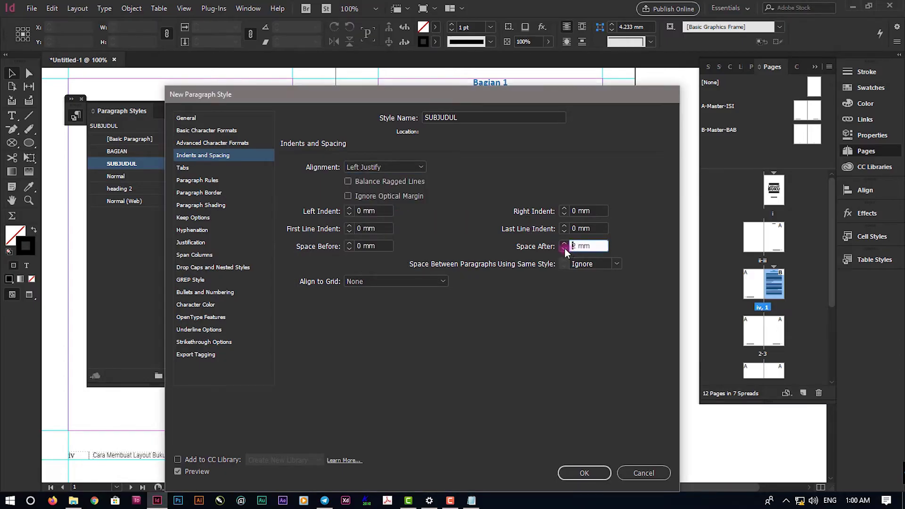
- Set the SUBJUDUL style's space before to 5 mm and save the style
{"action": "left_click_drag", "start_coordinate": [375, 246], "coordinate": [285, 245]}
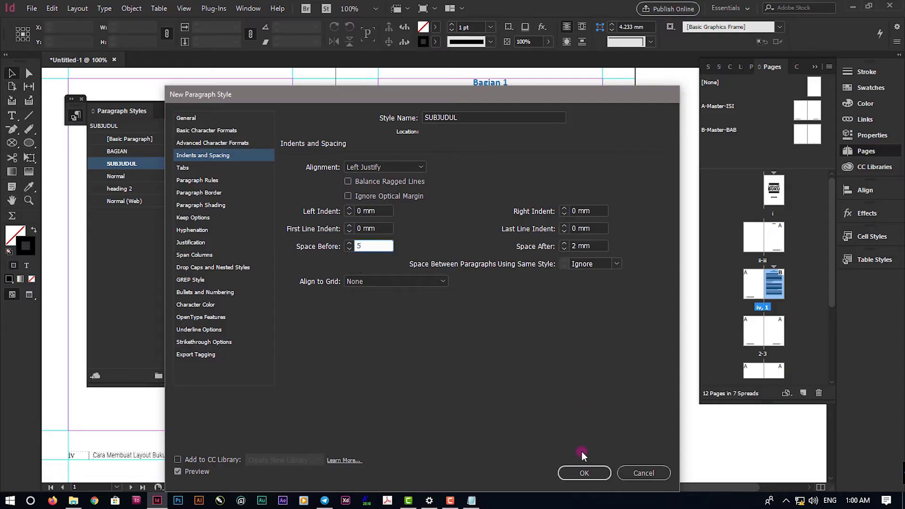
{"action": "left_click", "coordinate": [585, 472]}
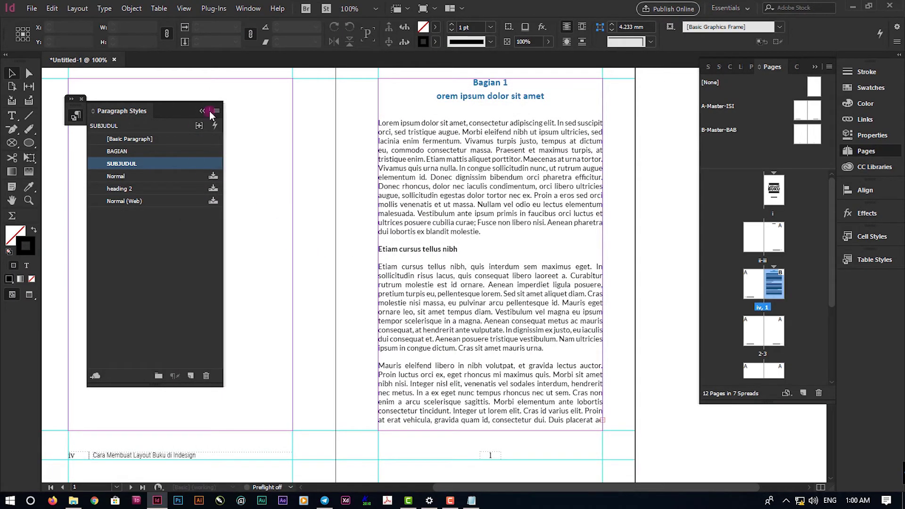
- Create another paragraph style and name it "PARAGRAF"
{"action": "left_click", "coordinate": [216, 111]}
{"action": "left_click", "coordinate": [250, 115]}
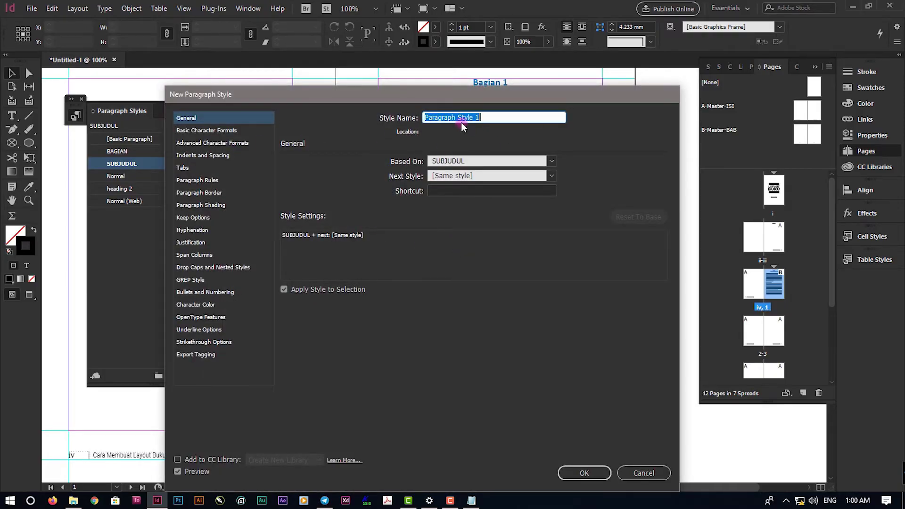
{"action": "type", "text": "PARAGRAF"}
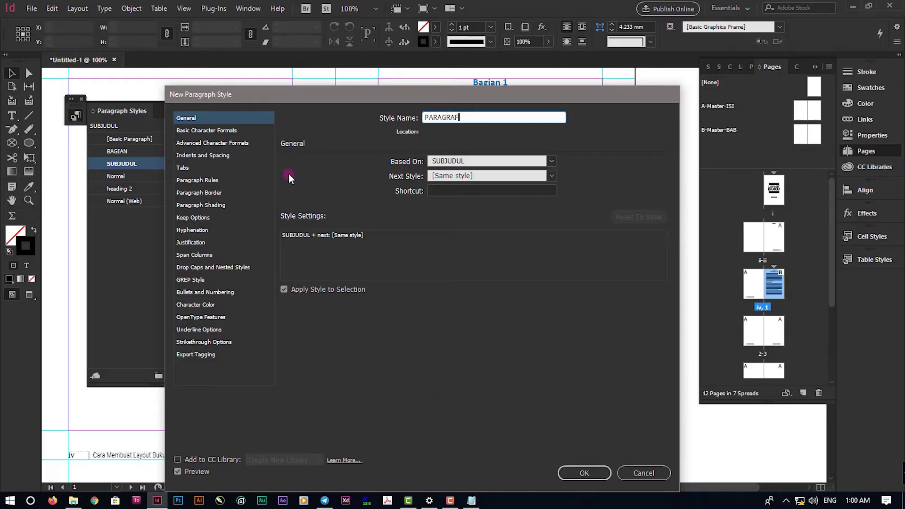
- Set the PARAGRAF style's font style to Lato Regular with 14.5 pt leading, keeping the 10 pt size
{"action": "left_click", "coordinate": [217, 131]}
{"action": "left_click", "coordinate": [349, 167]}
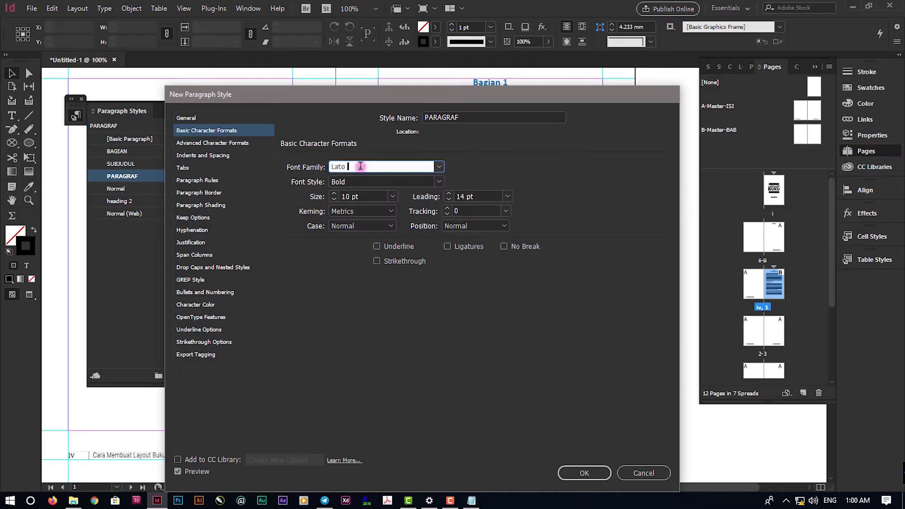
{"action": "left_click", "coordinate": [373, 196]}
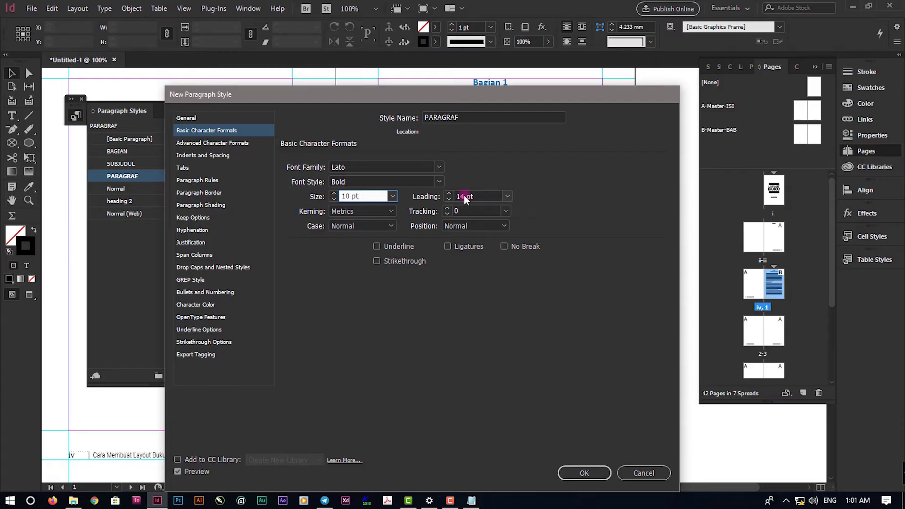
{"action": "left_click", "coordinate": [438, 182]}
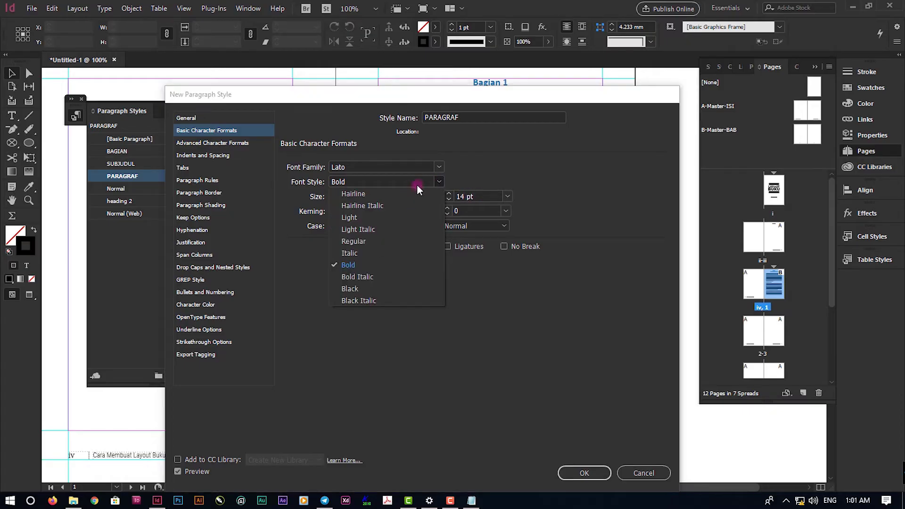
{"action": "left_click", "coordinate": [360, 244]}
{"action": "left_click", "coordinate": [473, 197]}
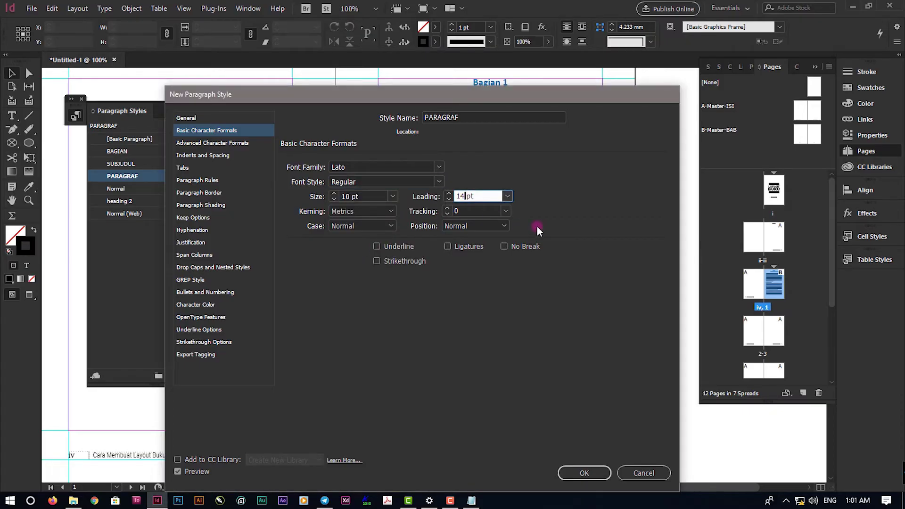
{"action": "type", "text": ".5"}
- Give the PARAGRAF style Left Justify alignment, a 5 mm first line indent and 0 mm space before, and save the style
{"action": "left_click", "coordinate": [221, 157]}
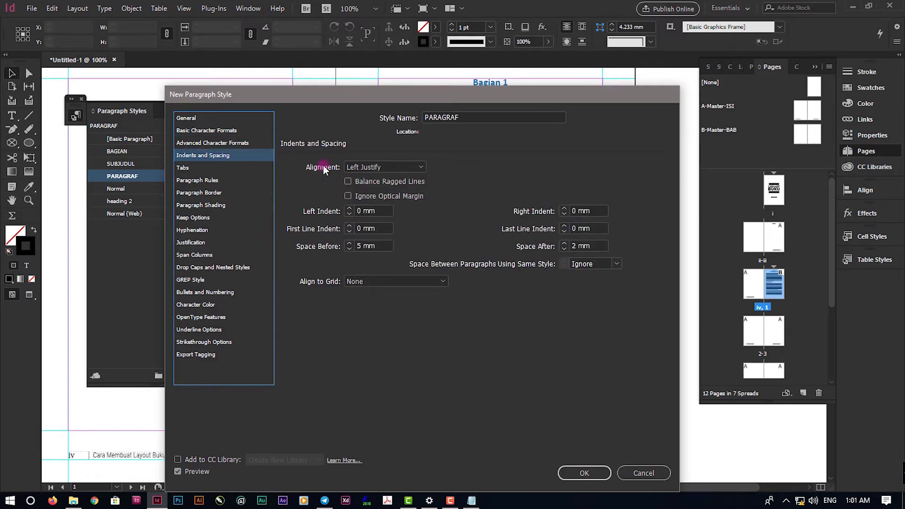
{"action": "left_click", "coordinate": [380, 166]}
{"action": "left_click", "coordinate": [395, 212]}
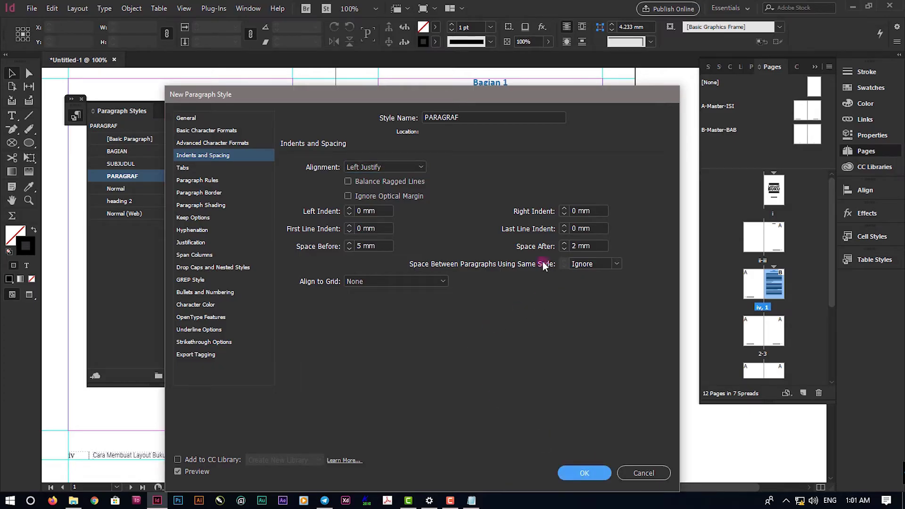
{"action": "left_click", "coordinate": [367, 228]}
{"action": "triple_click", "coordinate": [368, 228]}
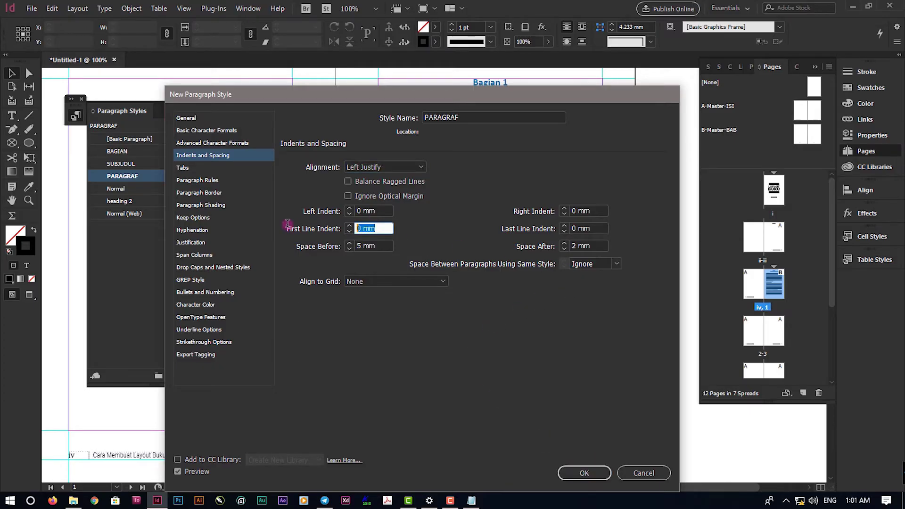
{"action": "type", "text": "5"}
{"action": "triple_click", "coordinate": [375, 245]}
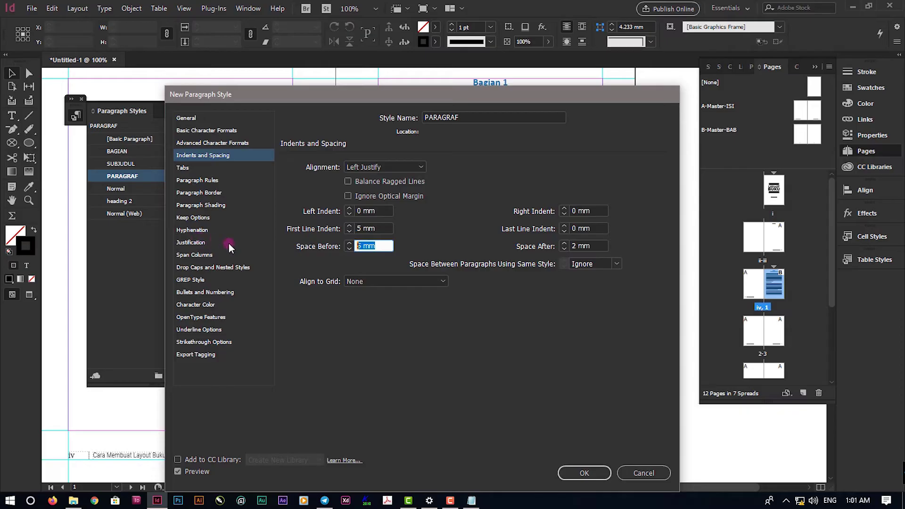
{"action": "type", "text": "0"}
{"action": "left_click", "coordinate": [597, 247]}
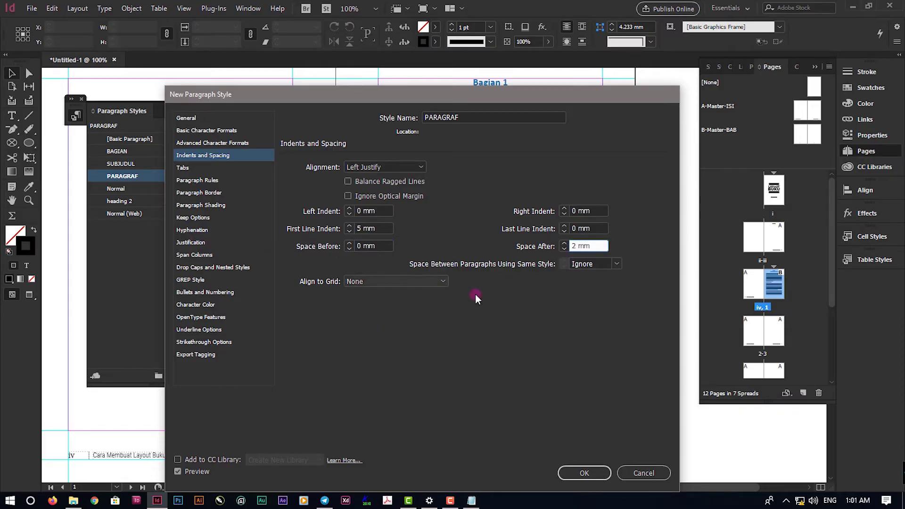
{"action": "left_click", "coordinate": [585, 473]}
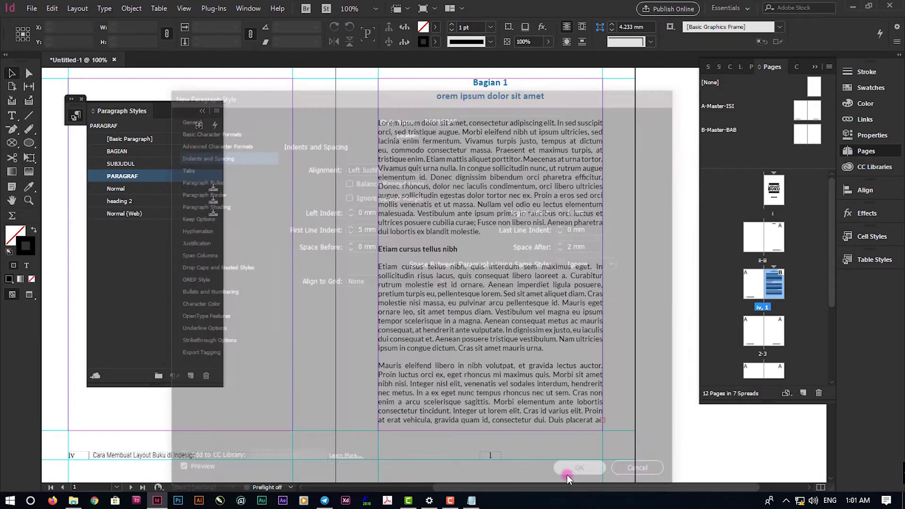
- Apply the BAGIAN style to the "Bagian 1" line and the PARAGRAF style to the first body paragraph on page 1
{"action": "scroll", "coordinate": [493, 290], "scroll_direction": "up", "scroll_amount": 1}
{"action": "scroll", "coordinate": [493, 292], "scroll_direction": "up", "scroll_amount": 2}
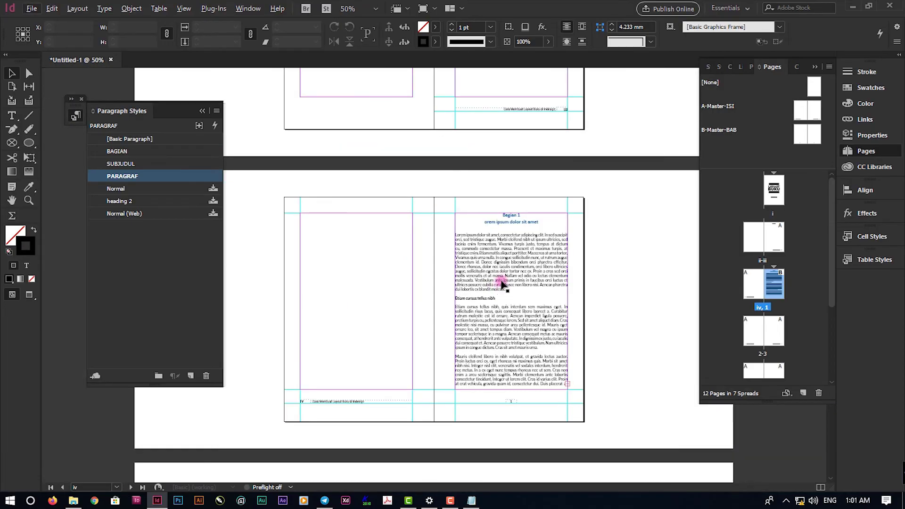
{"action": "left_click", "coordinate": [116, 150]}
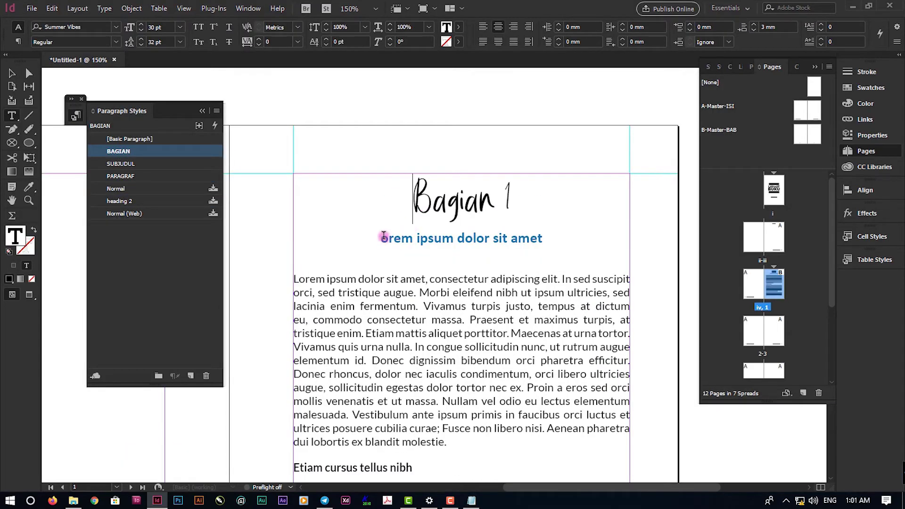
{"action": "left_click", "coordinate": [381, 237]}
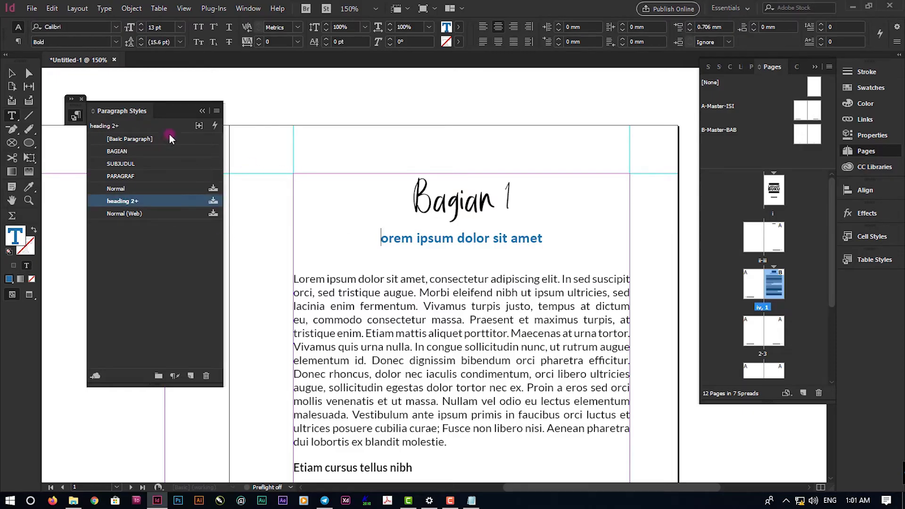
{"action": "left_click", "coordinate": [345, 304]}
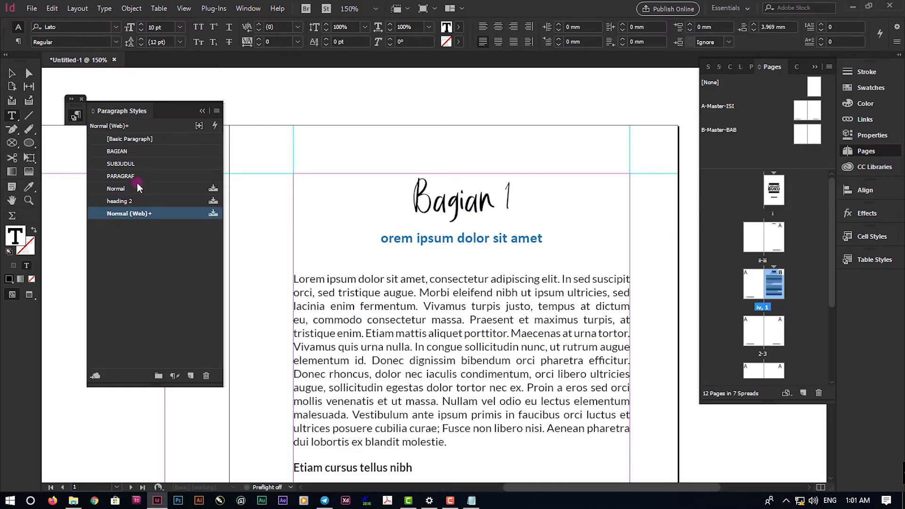
{"action": "left_click", "coordinate": [127, 176]}
- Create a paragraph style from the chapter title line, named "JUDUL_ARTIKEL" and based on [No Paragraph Style]
{"action": "left_click", "coordinate": [353, 238]}
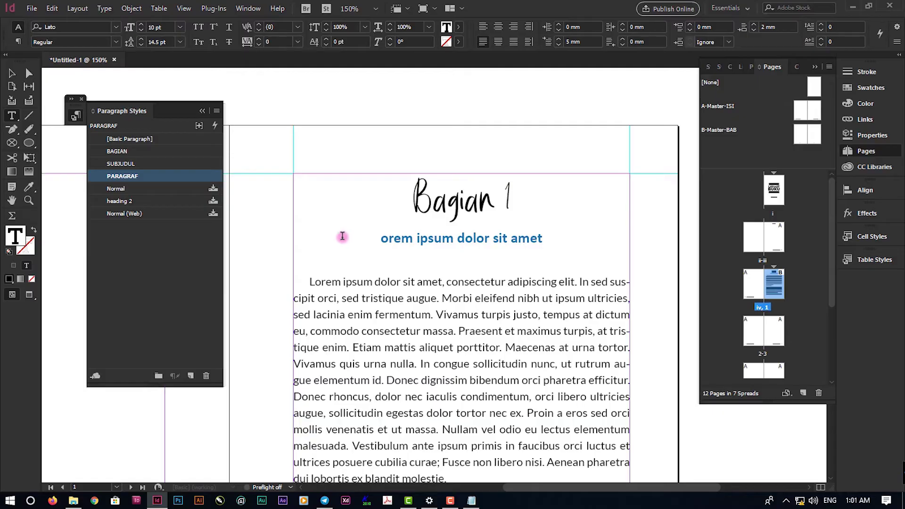
{"action": "left_click", "coordinate": [217, 110]}
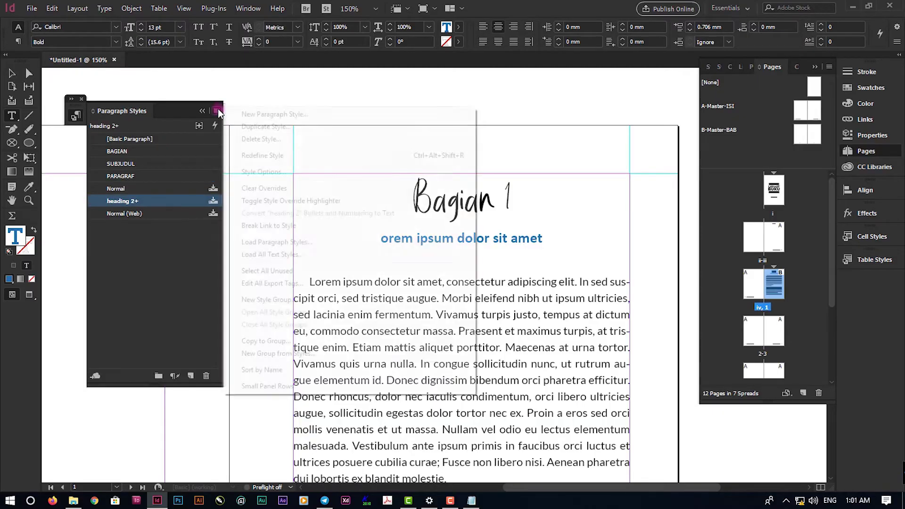
{"action": "left_click", "coordinate": [273, 114]}
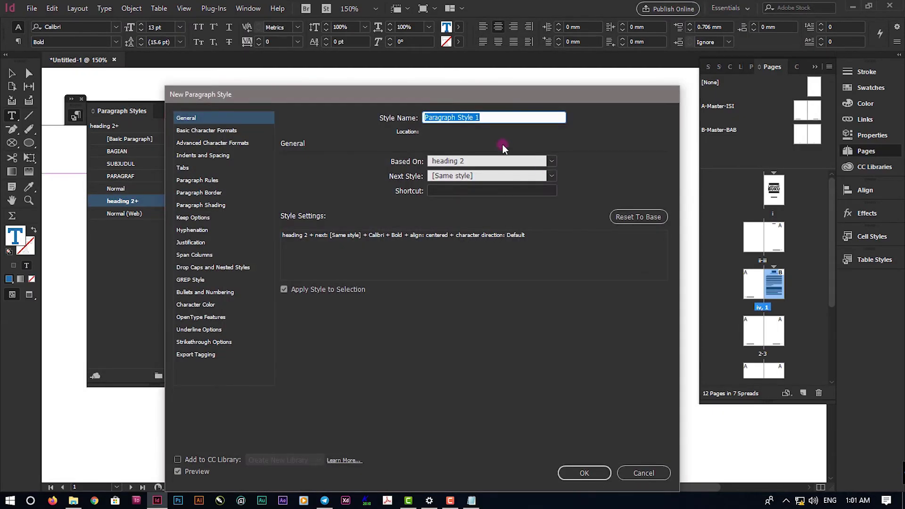
{"action": "type", "text": "JUDUL"}
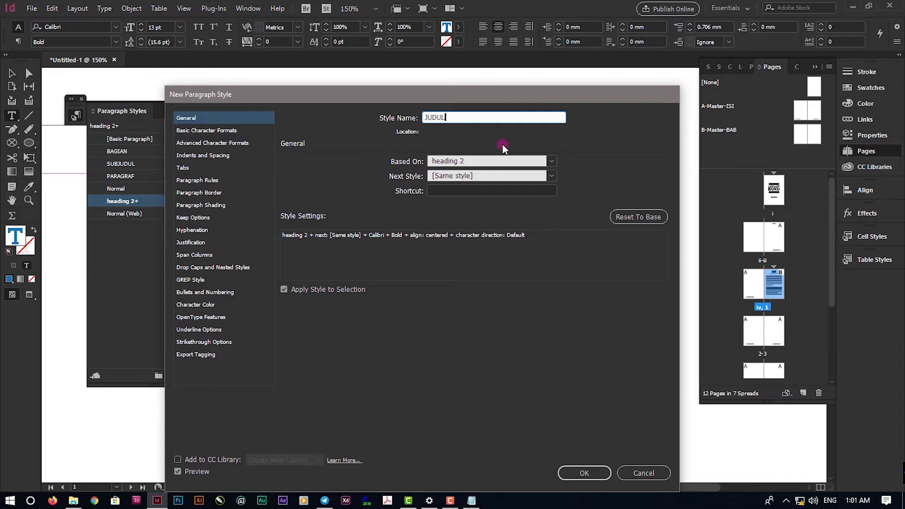
{"action": "type", "text": "_ARTIKEL"}
{"action": "left_click", "coordinate": [440, 161]}
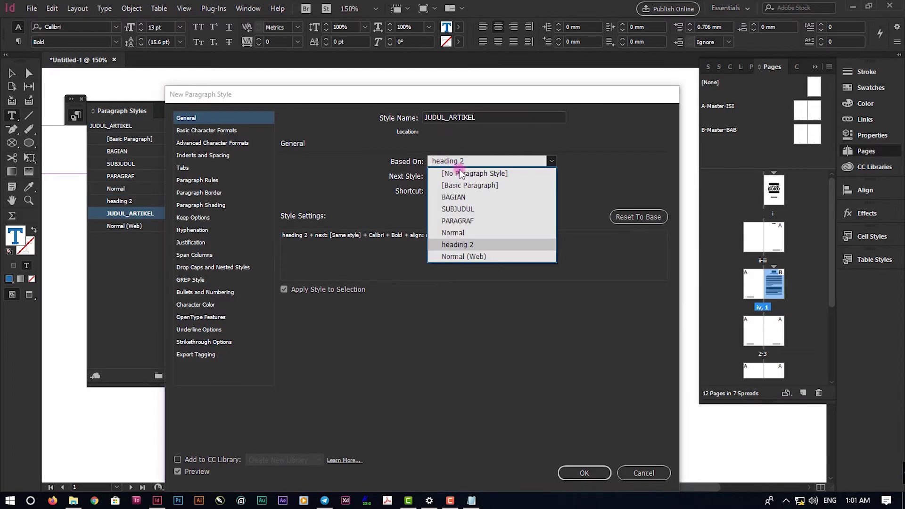
{"action": "left_click", "coordinate": [460, 176]}
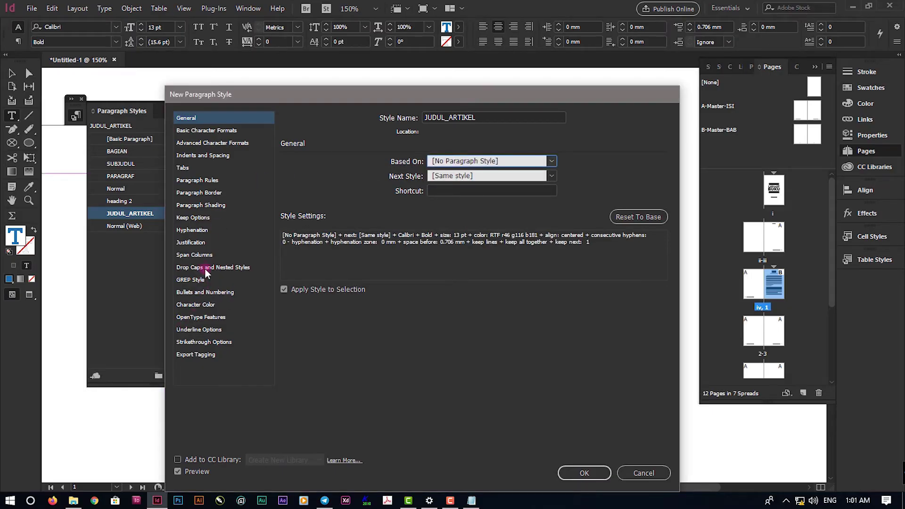
- Set the JUDUL_ARTIKEL style's font to Lato Black at 26 pt with 32 pt leading, and turn off ligatures
{"action": "left_click", "coordinate": [199, 133]}
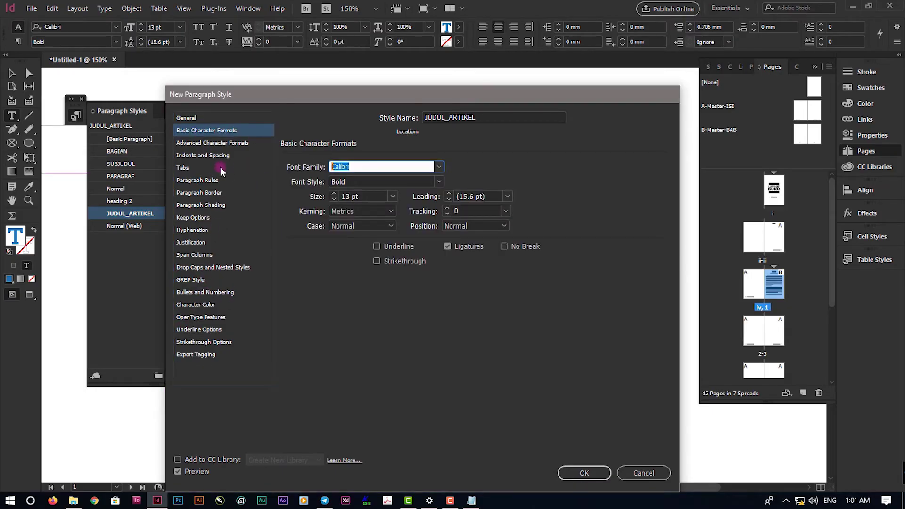
{"action": "type", "text": "Lato"}
{"action": "key", "text": "Tab"}
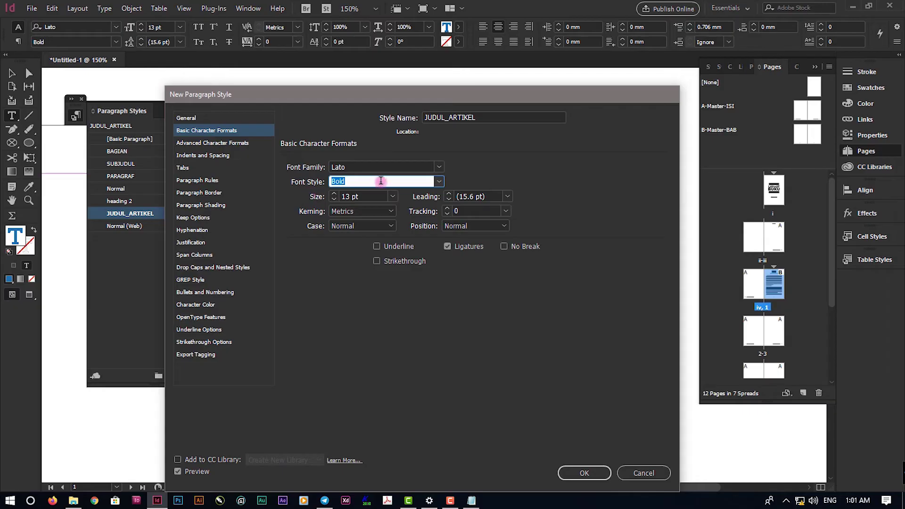
{"action": "type", "text": "Black"}
{"action": "key", "text": "Tab"}
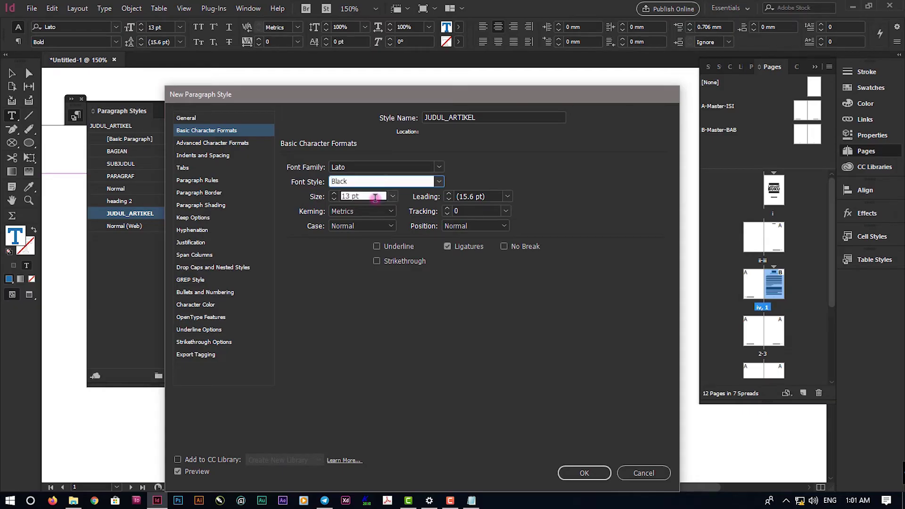
{"action": "type", "text": "26"}
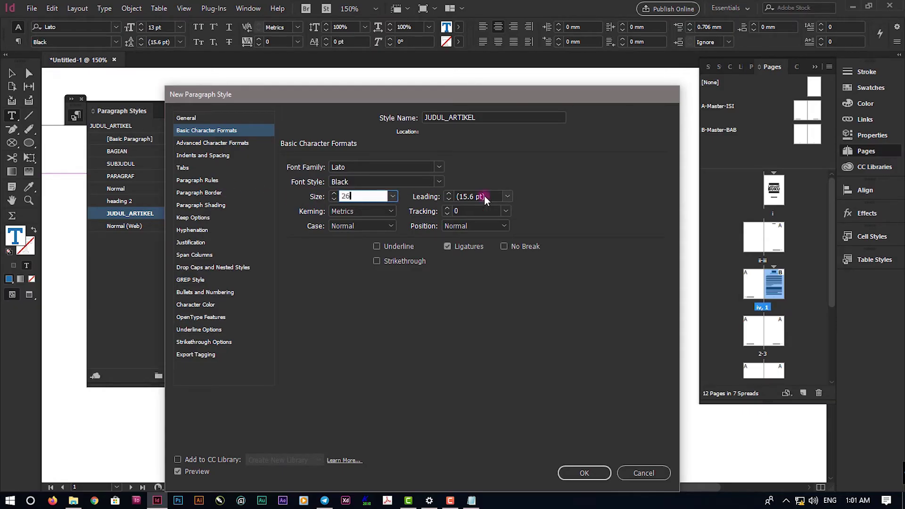
{"action": "key", "text": "Tab"}
{"action": "type", "text": "32"}
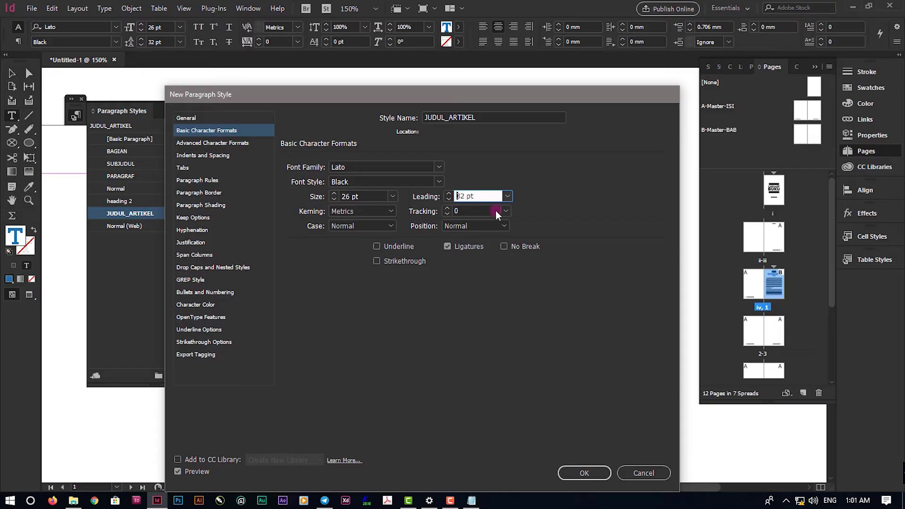
{"action": "left_click", "coordinate": [469, 246]}
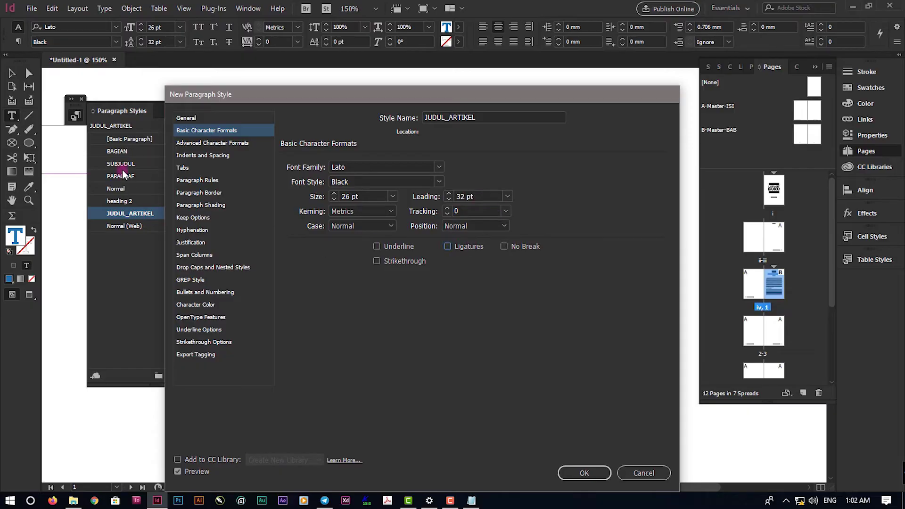
- Set the JUDUL_ARTIKEL style's character color to [Black]
{"action": "left_click", "coordinate": [220, 306]}
{"action": "scroll", "coordinate": [398, 203], "scroll_direction": "up", "scroll_amount": 3}
{"action": "left_click", "coordinate": [377, 191]}
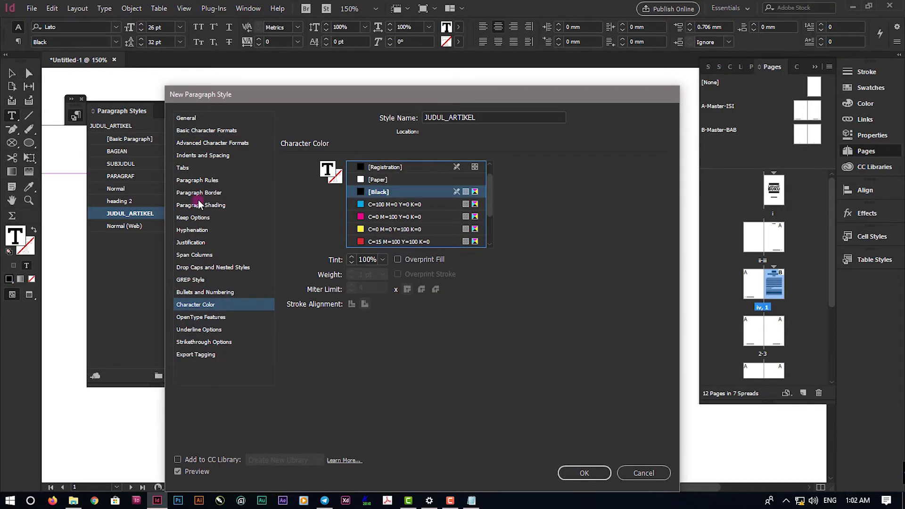
- Give the JUDUL_ARTIKEL style Center alignment, 0 mm space before and 10 mm space after, and save the style
{"action": "left_click", "coordinate": [204, 156]}
{"action": "left_click", "coordinate": [404, 166]}
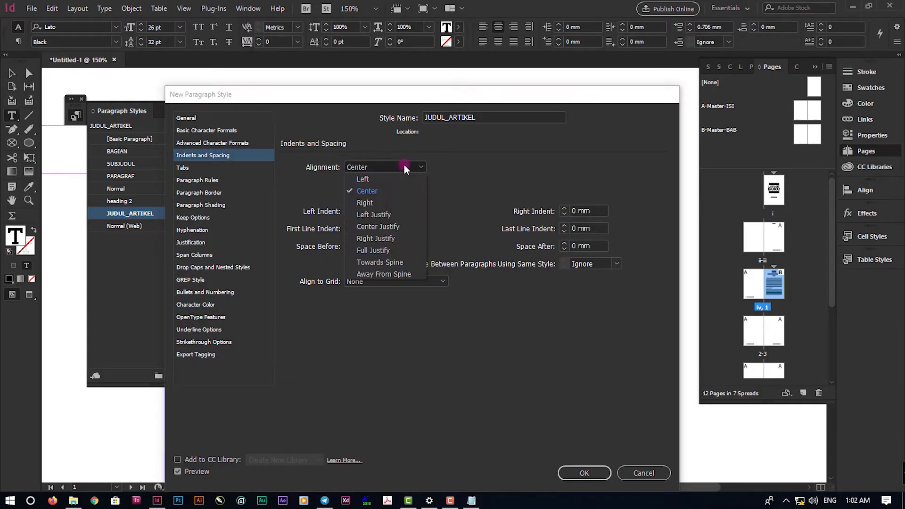
{"action": "left_click", "coordinate": [391, 190]}
{"action": "left_click", "coordinate": [382, 223]}
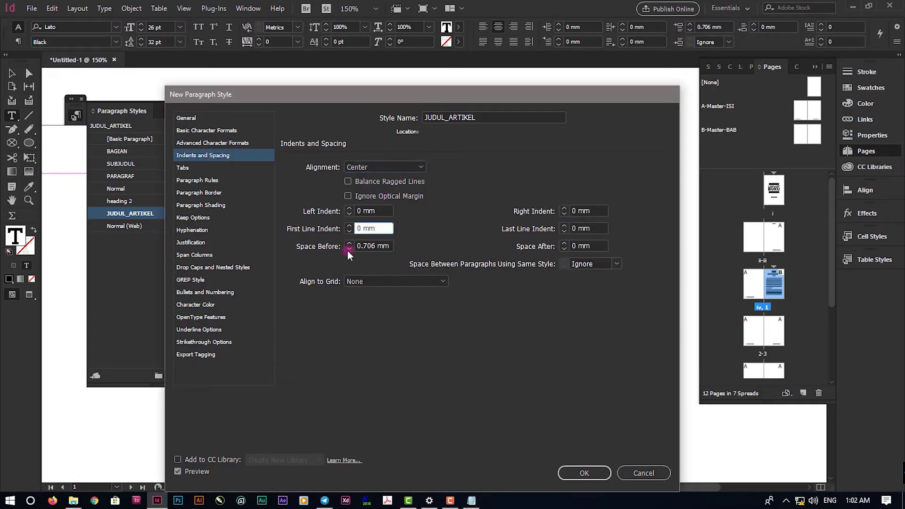
{"action": "left_click", "coordinate": [349, 249]}
{"action": "left_click", "coordinate": [349, 249]}
{"action": "left_click", "coordinate": [585, 246]}
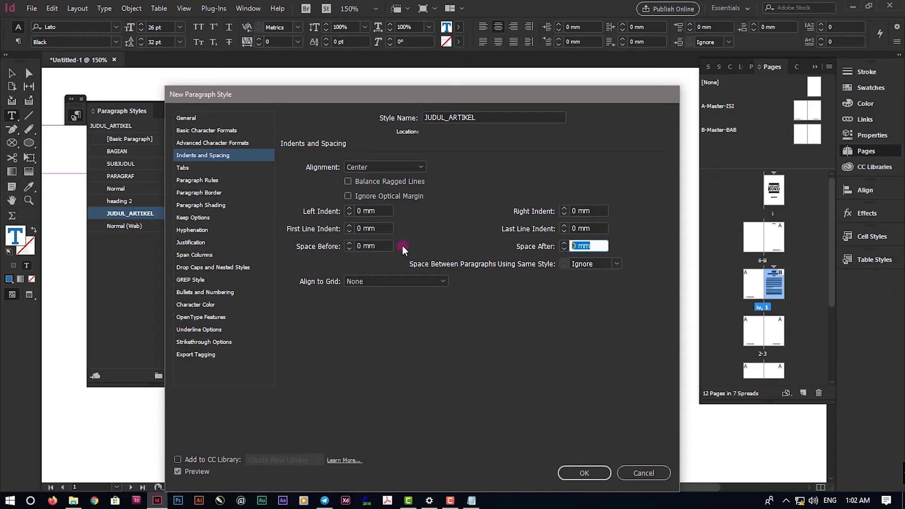
{"action": "type", "text": "10"}
{"action": "left_click", "coordinate": [578, 473]}
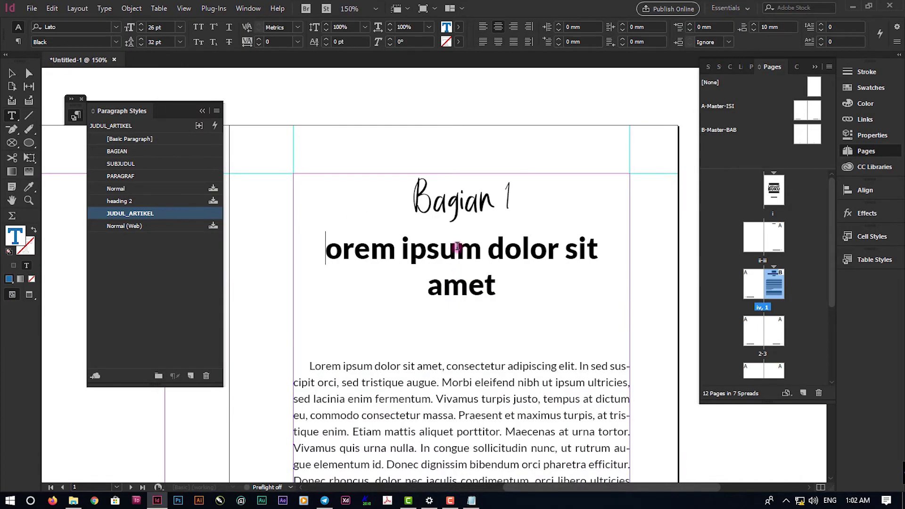
- Autoflow the overset text of the page 1 frame into the following pages, starting at page 2's upper margin corner
{"action": "scroll", "coordinate": [460, 247], "scroll_direction": "down", "scroll_amount": 2}
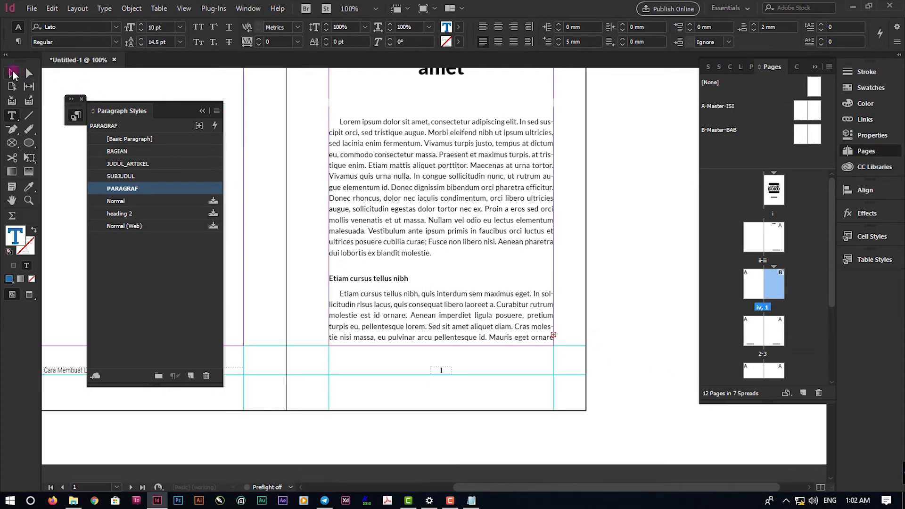
{"action": "left_click", "coordinate": [13, 74]}
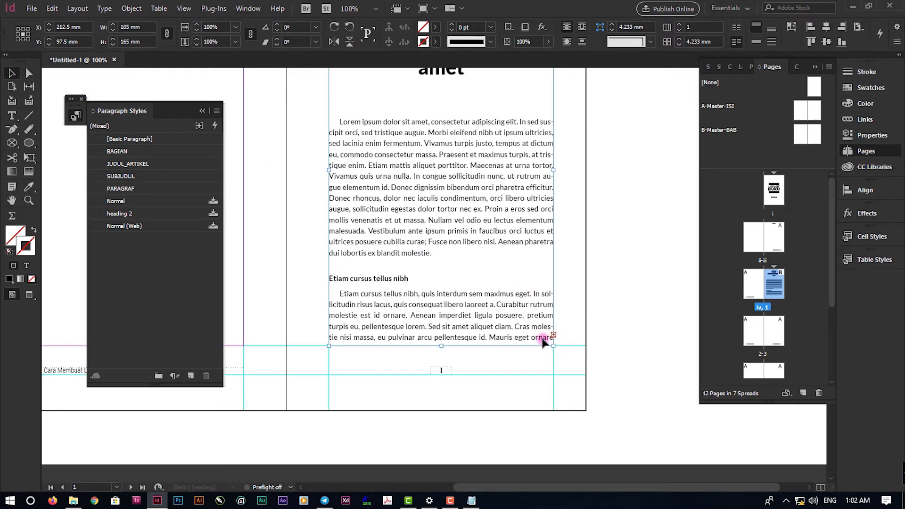
{"action": "scroll", "coordinate": [562, 348], "scroll_direction": "up", "scroll_amount": 2}
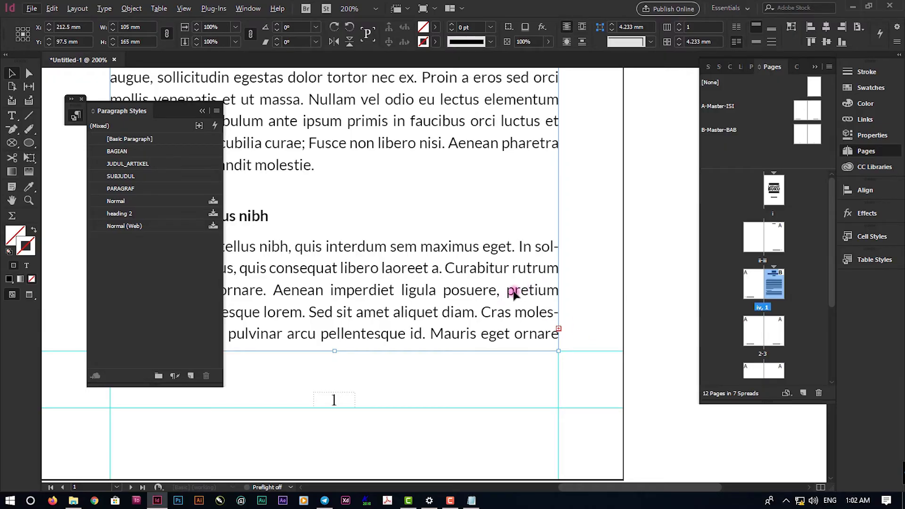
{"action": "left_click", "coordinate": [560, 330]}
{"action": "key", "text": "ctrl+minus"}
{"action": "key", "text": "ctrl+minus"}
{"action": "scroll", "coordinate": [566, 288], "scroll_direction": "down", "scroll_amount": 5}
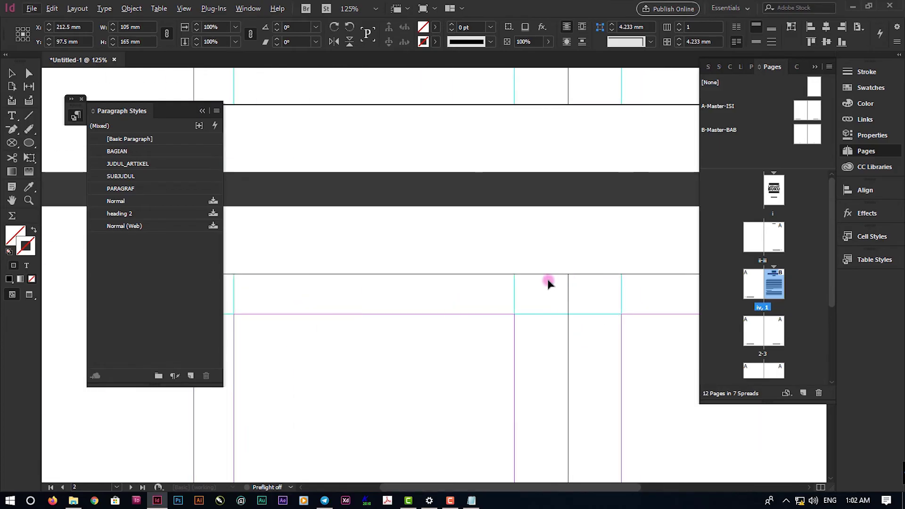
{"action": "scroll", "coordinate": [548, 283], "scroll_direction": "down", "scroll_amount": 3}
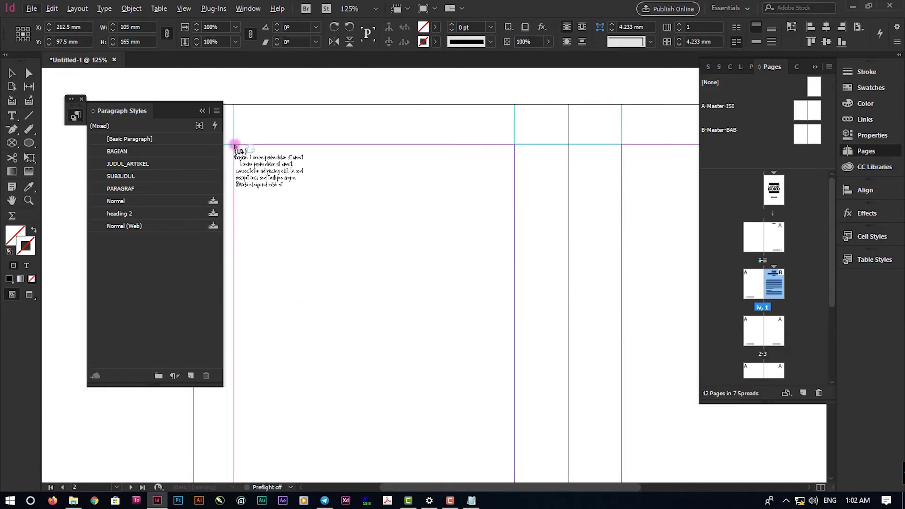
{"action": "scroll", "coordinate": [237, 147], "scroll_direction": "left", "scroll_amount": 3}
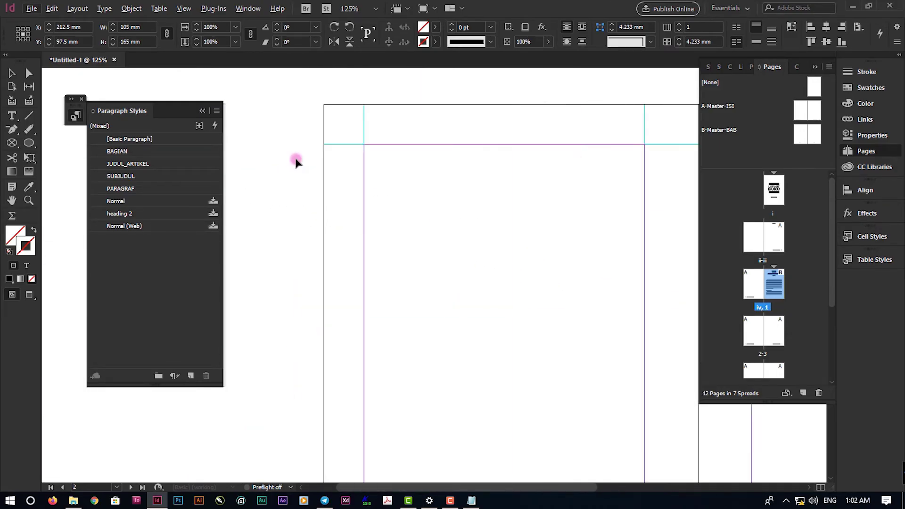
{"action": "left_click", "coordinate": [367, 147]}
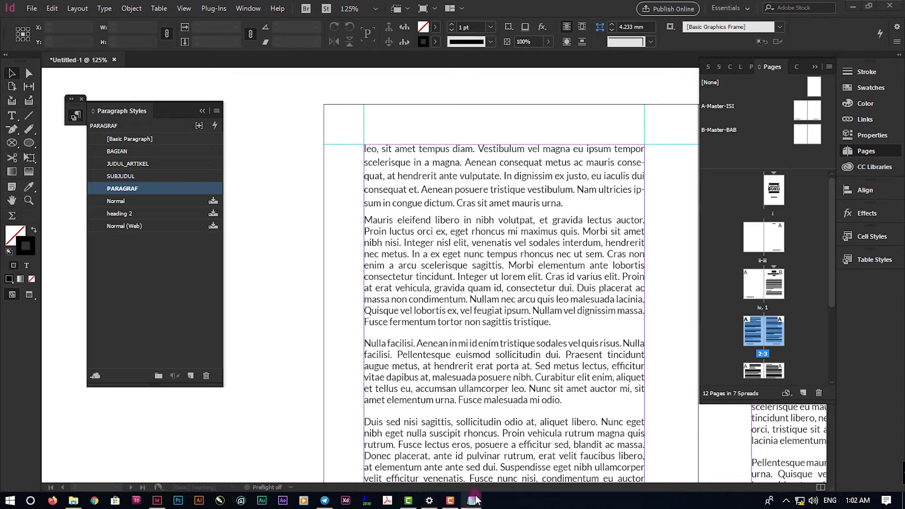
- Apply the PARAGRAF style to the unstyled body paragraphs on page 2, starting with "Mauris eleifend libero"
{"action": "left_click", "coordinate": [450, 502]}
{"action": "scroll", "coordinate": [530, 227], "scroll_direction": "down", "scroll_amount": 3}
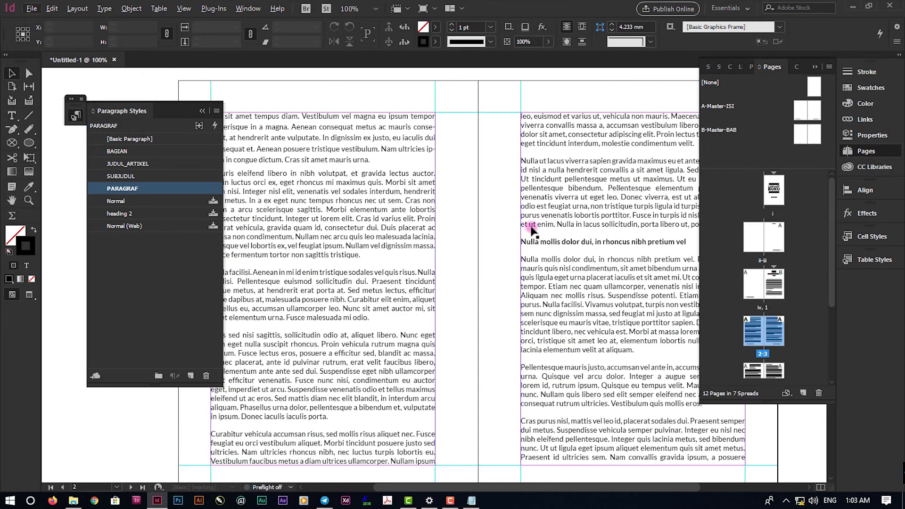
{"action": "scroll", "coordinate": [481, 222], "scroll_direction": "down", "scroll_amount": 10}
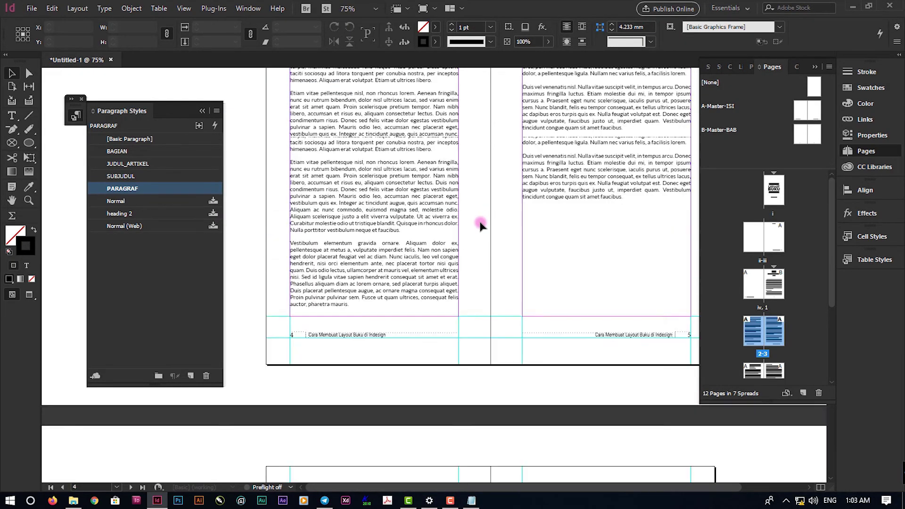
{"action": "left_click", "coordinate": [371, 259]}
{"action": "scroll", "coordinate": [359, 231], "scroll_direction": "up", "scroll_amount": 5}
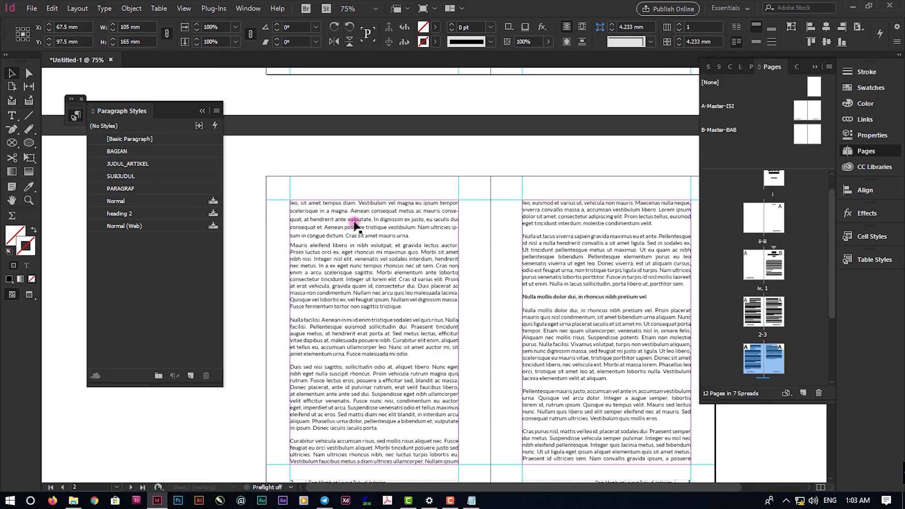
{"action": "key", "text": "ctrl+equal"}
{"action": "key", "text": "ctrl+equal"}
{"action": "scroll", "coordinate": [347, 243], "scroll_direction": "down", "scroll_amount": 3}
{"action": "double_click", "coordinate": [331, 173]}
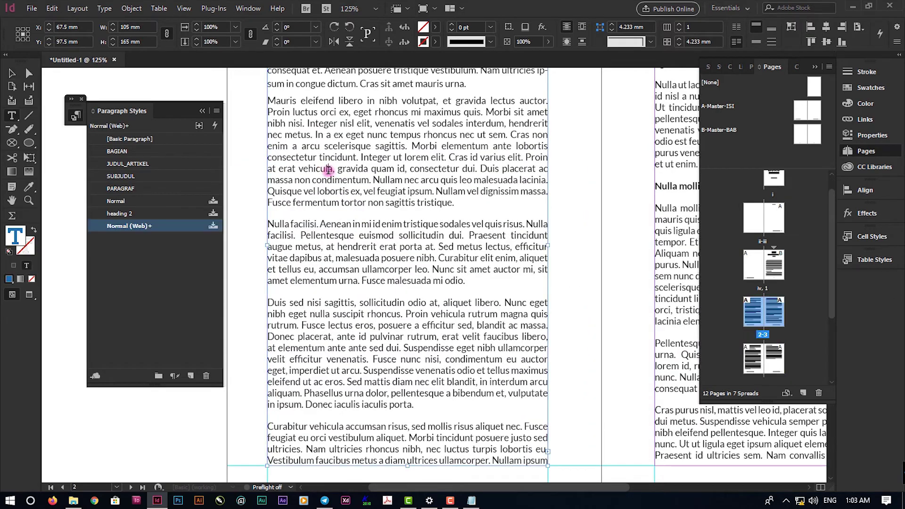
{"action": "left_click", "coordinate": [121, 189]}
{"action": "scroll", "coordinate": [303, 208], "scroll_direction": "down", "scroll_amount": 2}
{"action": "left_click", "coordinate": [304, 209]}
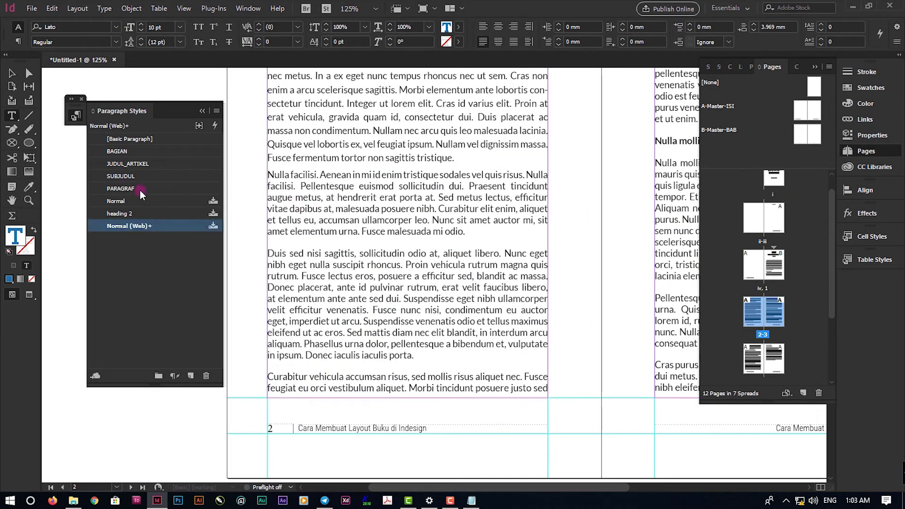
{"action": "left_click", "coordinate": [121, 189]}
{"action": "left_click", "coordinate": [300, 264]}
- Apply PARAGRAF to the body text above page 3's subheading and SUBJUDUL to "Nulla mollis dolor dui, in rhoncus nibh pretium vel"
{"action": "scroll", "coordinate": [430, 259], "scroll_direction": "up", "scroll_amount": 5}
{"action": "scroll", "coordinate": [299, 236], "scroll_direction": "right", "scroll_amount": 5}
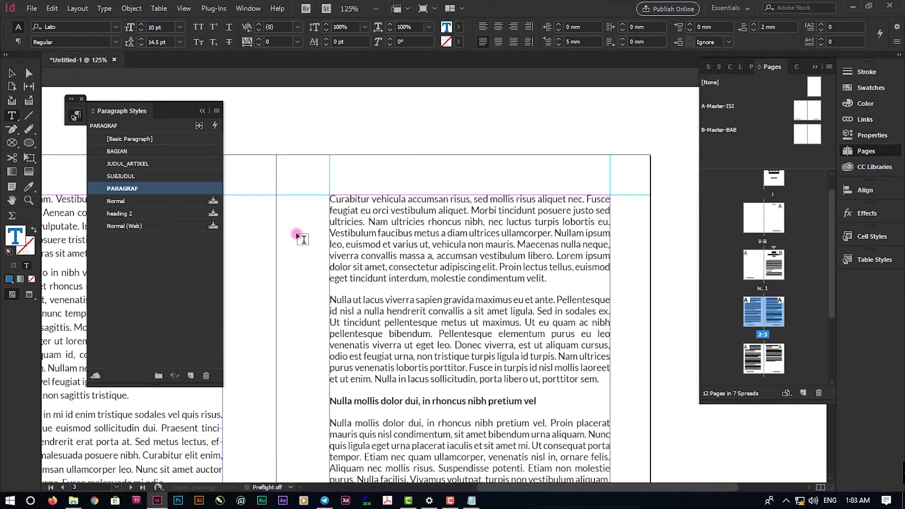
{"action": "left_click", "coordinate": [299, 236]}
{"action": "scroll", "coordinate": [384, 233], "scroll_direction": "down", "scroll_amount": 2}
{"action": "scroll", "coordinate": [367, 261], "scroll_direction": "down", "scroll_amount": 1}
{"action": "left_click", "coordinate": [367, 260]}
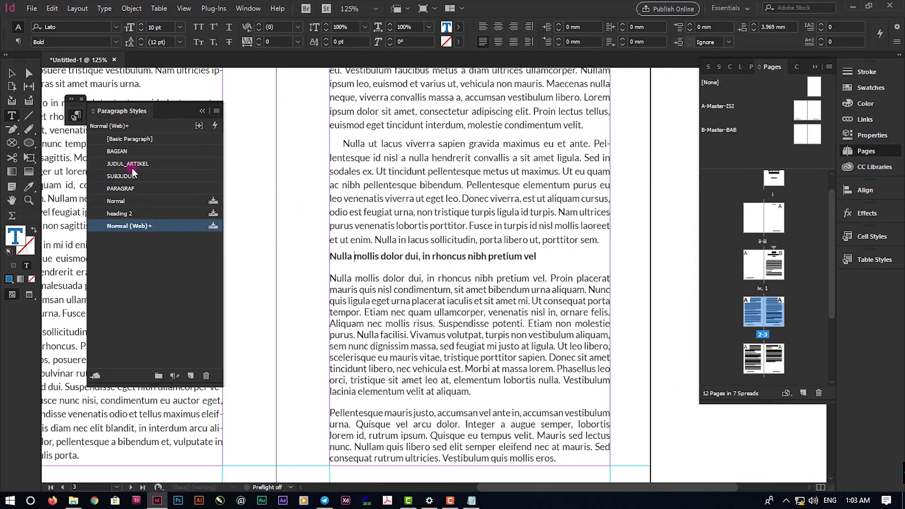
{"action": "left_click", "coordinate": [121, 175]}
- Apply the PARAGRAF style to the two body paragraphs below the subheading on page 3
{"action": "scroll", "coordinate": [414, 233], "scroll_direction": "down", "scroll_amount": 3}
{"action": "left_click", "coordinate": [353, 233]}
{"action": "key", "text": "ctrl+KP_1"}
{"action": "scroll", "coordinate": [353, 232], "scroll_direction": "down", "scroll_amount": 2}
{"action": "left_click", "coordinate": [343, 234]}
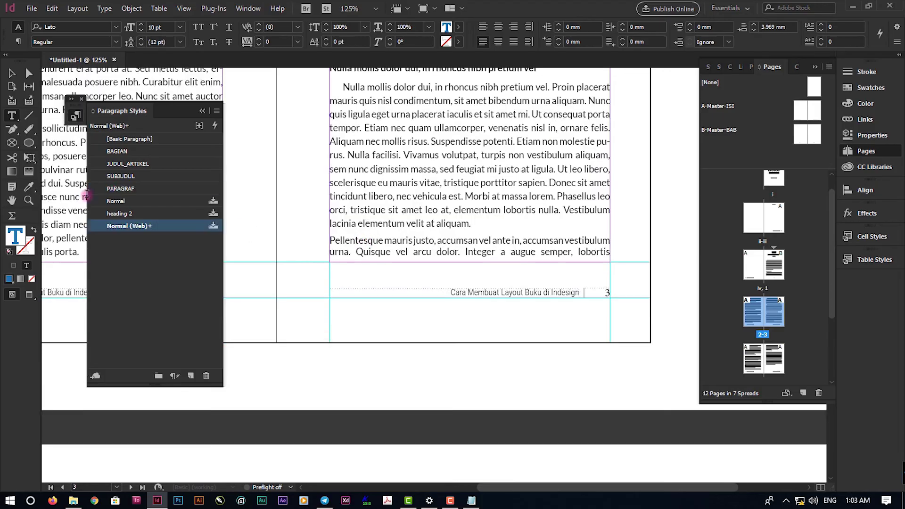
{"action": "key", "text": "ctrl+KP_1"}
- On page 4, apply PARAGRAF to the "Cras purus nisl" paragraph and the text below the subheading, and SUBJUDUL to "Nulla egestas ante dui"
{"action": "key", "text": "ctrl+minus"}
{"action": "key", "text": "ctrl+minus"}
{"action": "scroll", "coordinate": [529, 291], "scroll_direction": "down", "scroll_amount": 3}
{"action": "left_click", "coordinate": [345, 208]}
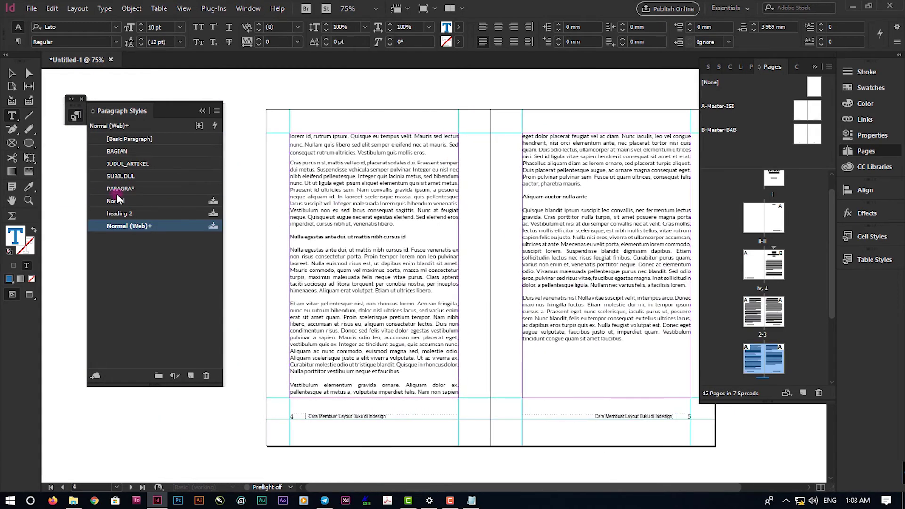
{"action": "key", "text": "ctrl+KP_1"}
{"action": "left_click", "coordinate": [368, 246]}
{"action": "key", "text": "ctrl+KP_2"}
{"action": "left_click", "coordinate": [330, 273]}
{"action": "key", "text": "ctrl+KP_1"}
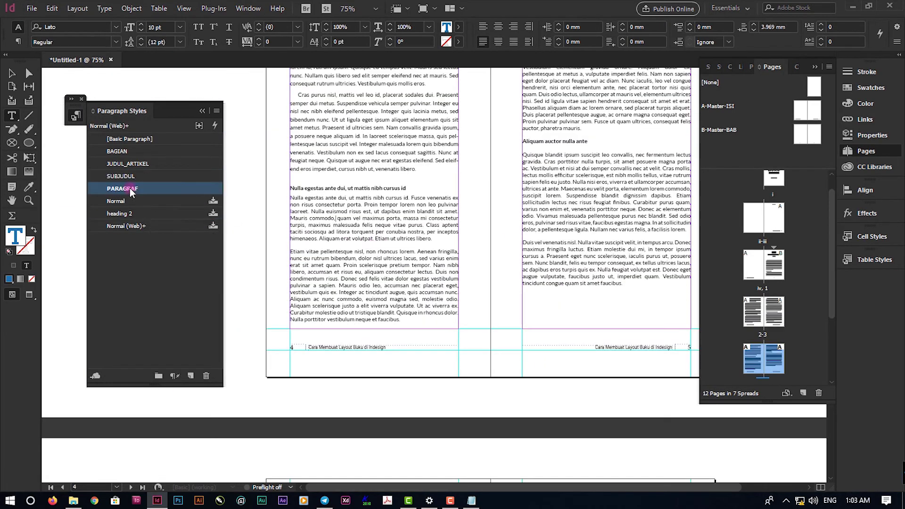
- On page 5, apply SUBJUDUL to "Aliquam auctor nulla ante" and PARAGRAF to the body paragraphs above and below it
{"action": "left_click", "coordinate": [583, 183]}
{"action": "key", "text": "ctrl+KP_1"}
{"action": "left_click", "coordinate": [582, 221]}
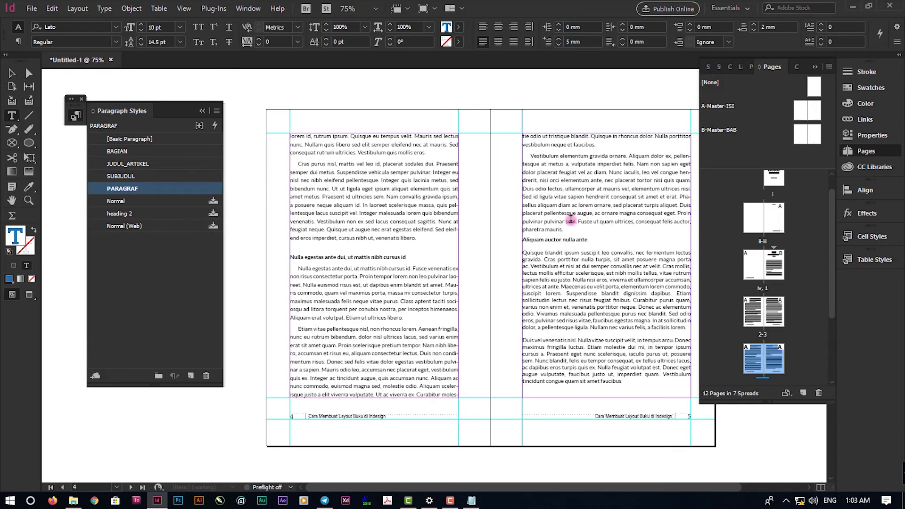
{"action": "left_click", "coordinate": [529, 258]}
{"action": "key", "text": "ctrl+KP_2"}
{"action": "scroll", "coordinate": [533, 259], "scroll_direction": "down", "scroll_amount": 2}
{"action": "left_click_drag", "start_coordinate": [523, 308], "coordinate": [572, 353]}
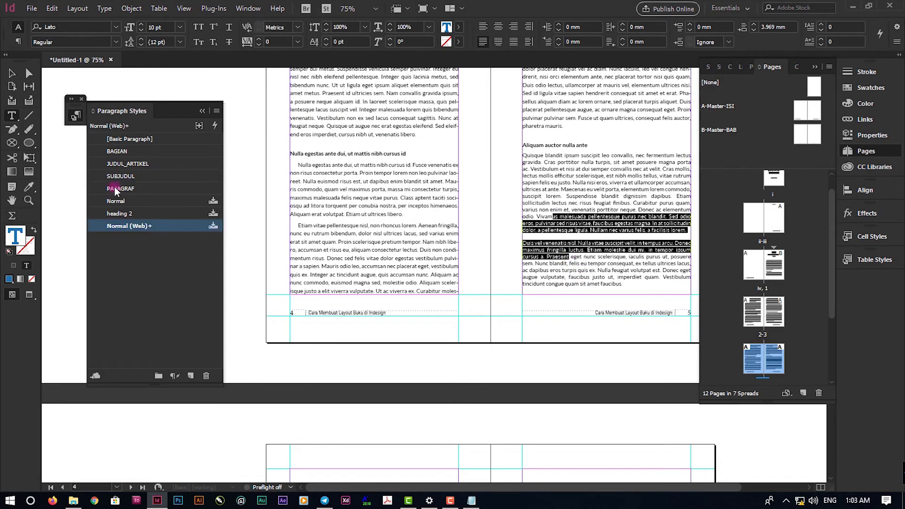
{"action": "key", "text": "ctrl+KP_1"}
- Place "2 Bagian 2.rtf" with import options shown, autoflowing its text from page 7's upper margin corner
{"action": "scroll", "coordinate": [445, 263], "scroll_direction": "down", "scroll_amount": 5}
{"action": "left_click", "coordinate": [328, 206]}
{"action": "key", "text": "Escape"}
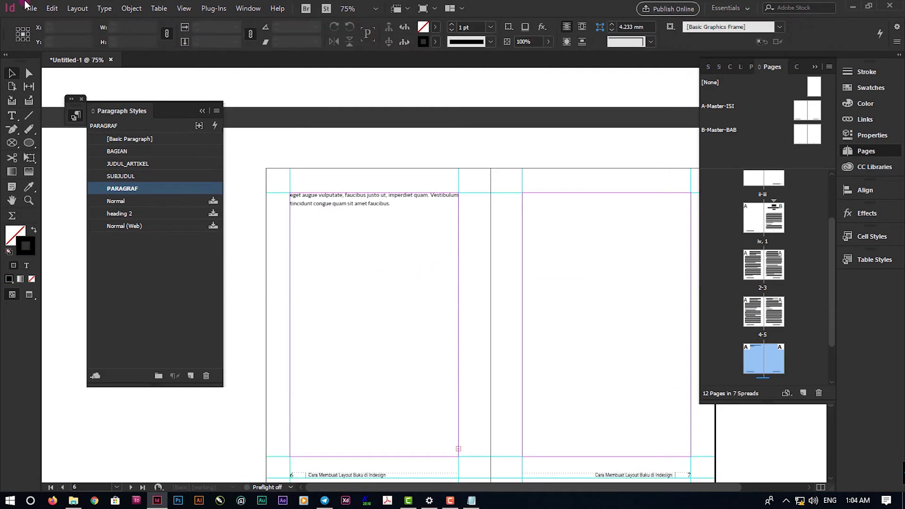
{"action": "left_click", "coordinate": [32, 8]}
{"action": "left_click", "coordinate": [89, 166]}
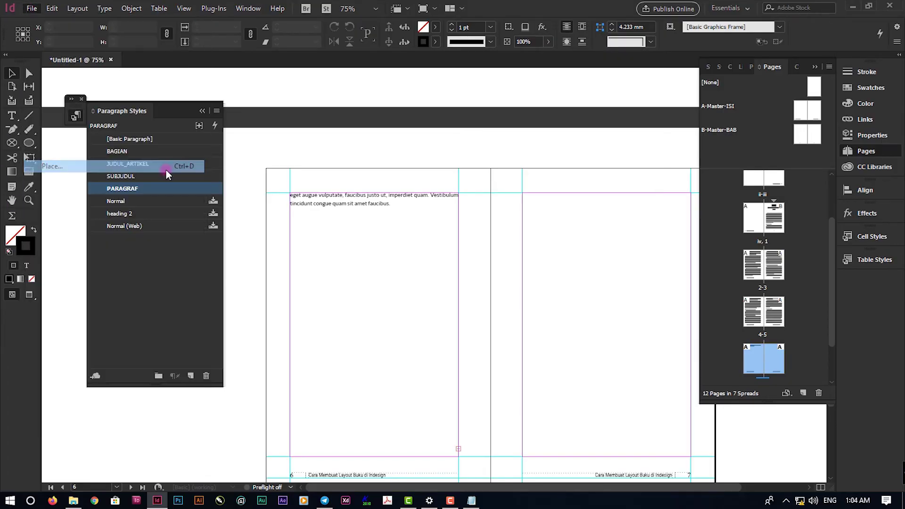
{"action": "left_click", "coordinate": [425, 153]}
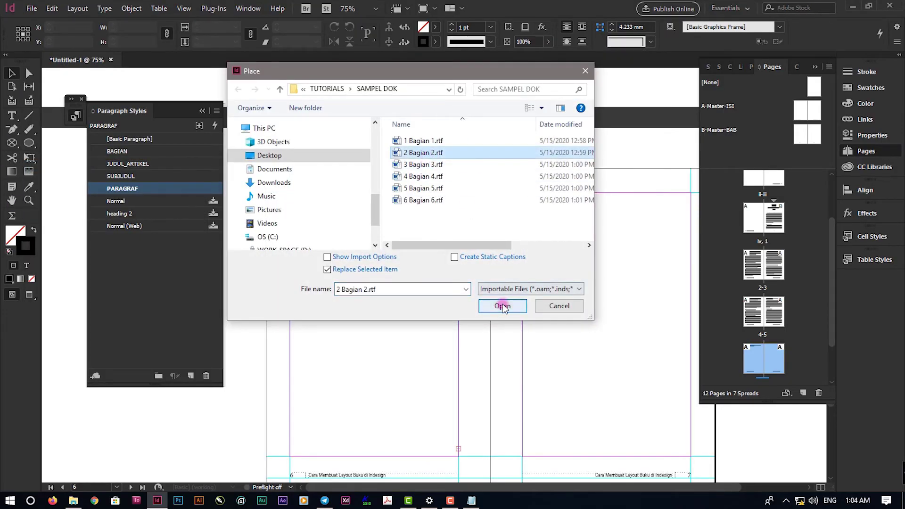
{"action": "left_click", "coordinate": [357, 257]}
{"action": "left_click", "coordinate": [503, 306]}
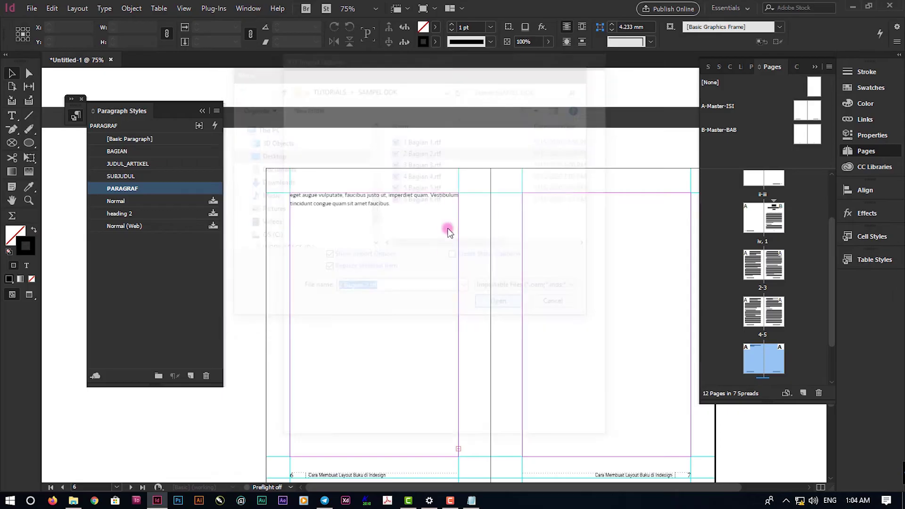
{"action": "left_click", "coordinate": [575, 79]}
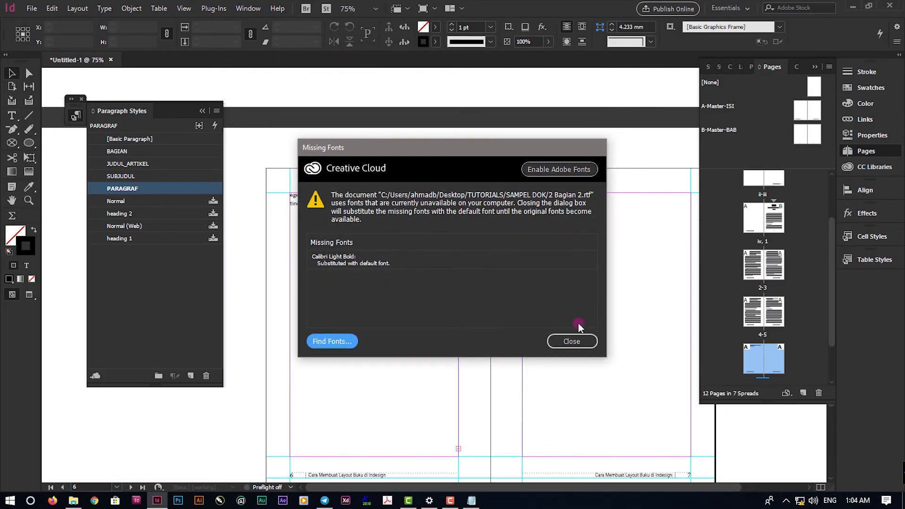
{"action": "left_click", "coordinate": [571, 339]}
{"action": "left_click", "coordinate": [524, 194]}
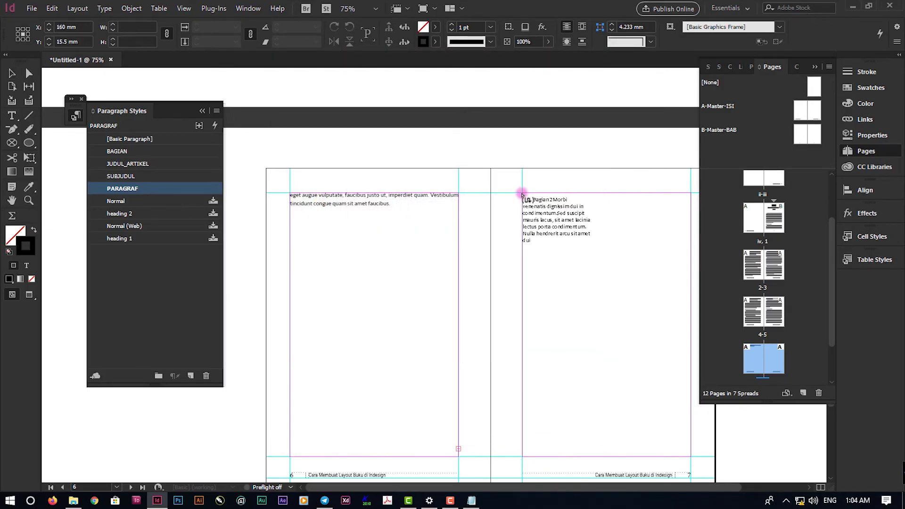
{"action": "left_click", "coordinate": [524, 195], "text": "shift"}
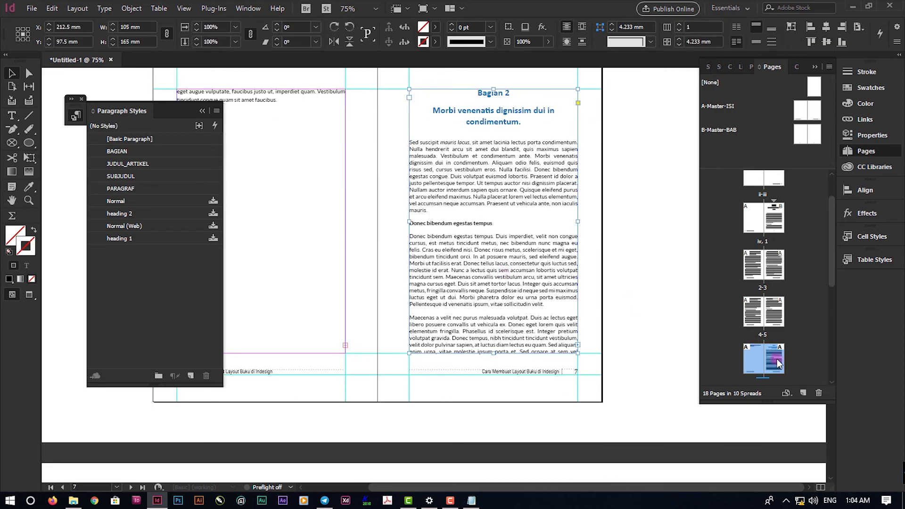
- Apply the B-Master-BAB master to page 7
{"action": "double_click", "coordinate": [764, 360]}
{"action": "right_click", "coordinate": [764, 361]}
{"action": "left_click", "coordinate": [763, 236]}
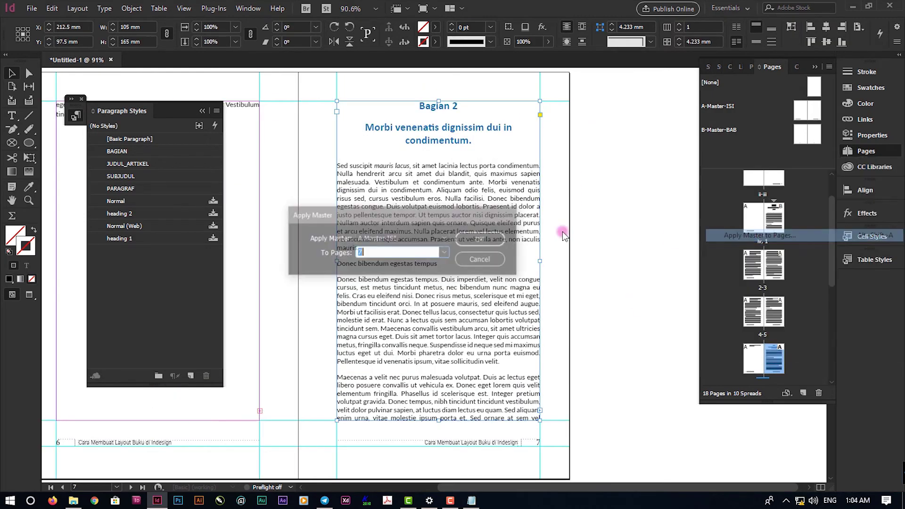
{"action": "left_click", "coordinate": [410, 238]}
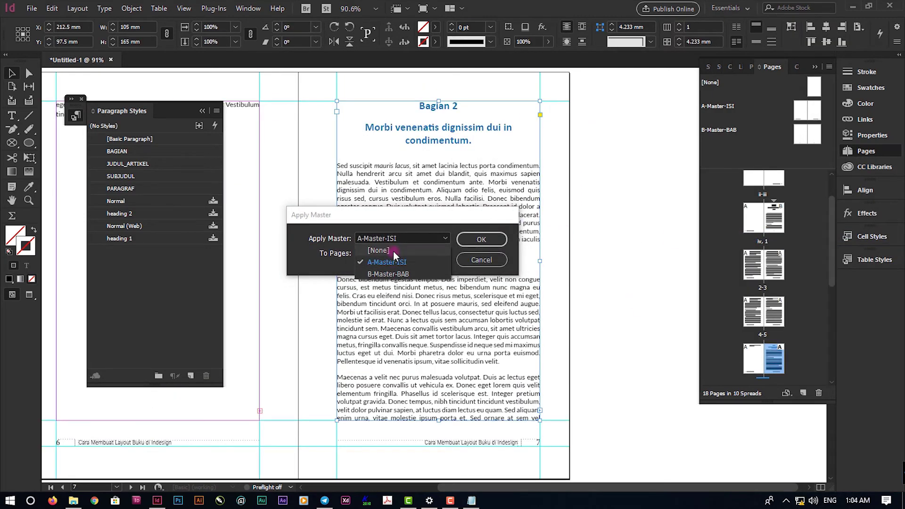
{"action": "left_click", "coordinate": [387, 274]}
{"action": "left_click", "coordinate": [481, 239]}
- Apply the BAGIAN style to the "Bagian 2" line and JUDUL_ARTIKEL to the chapter title below it
{"action": "key", "text": "ctrl+equal"}
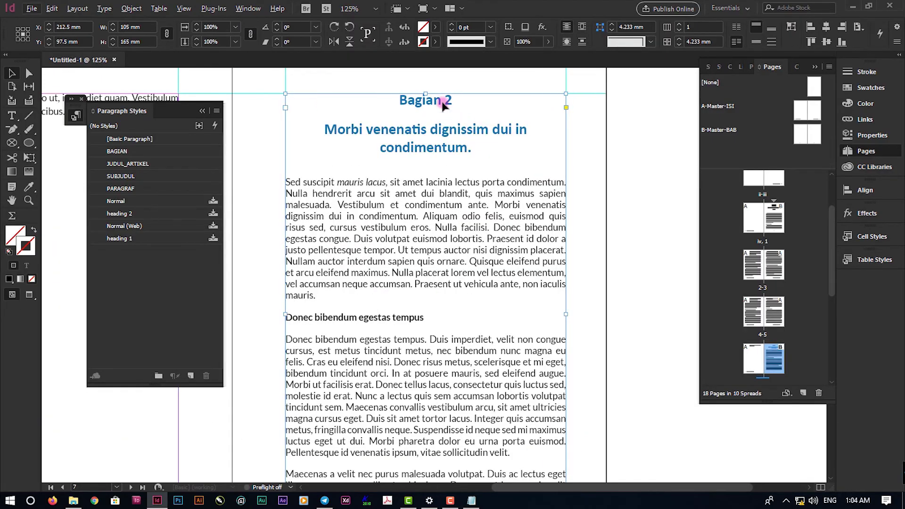
{"action": "double_click", "coordinate": [442, 100]}
{"action": "left_click", "coordinate": [138, 154]}
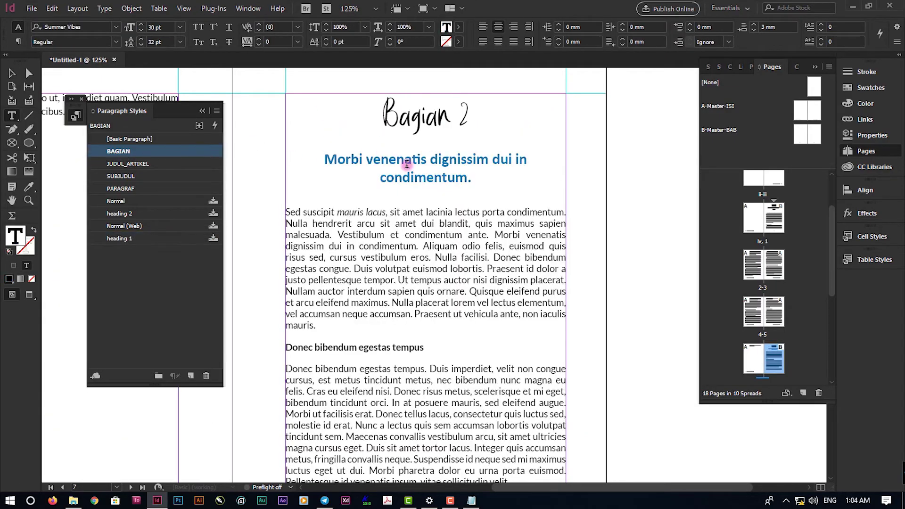
{"action": "left_click", "coordinate": [406, 151]}
{"action": "left_click", "coordinate": [118, 163]}
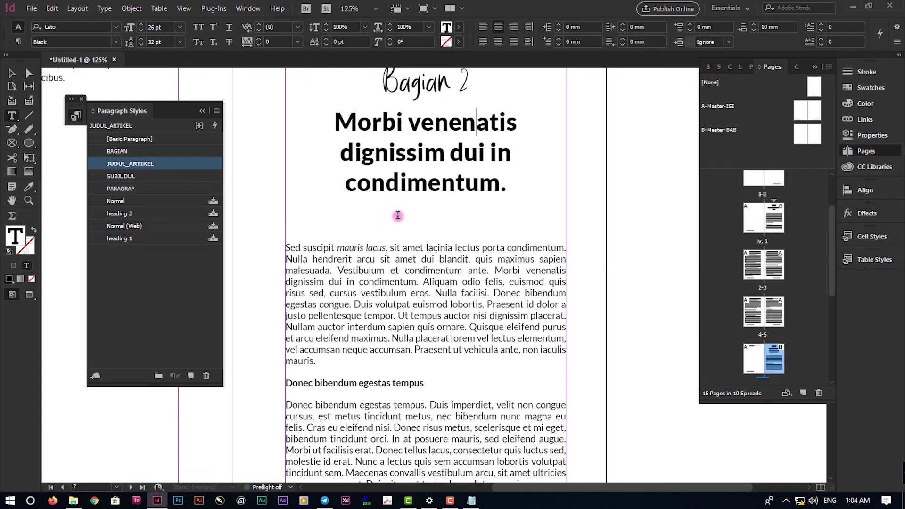
- On page 7, apply SUBJUDUL to "Donec bibendum egestas tempus" and PARAGRAF to the body paragraphs directly above and below it
{"action": "key", "text": "ctrl+minus"}
{"action": "key", "text": "ctrl+minus"}
{"action": "left_click", "coordinate": [433, 257]}
{"action": "left_click", "coordinate": [122, 188]}
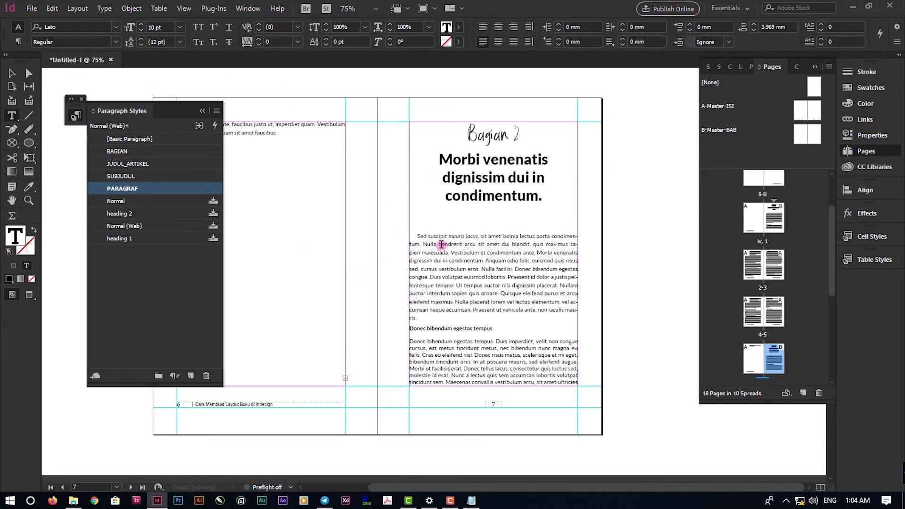
{"action": "scroll", "coordinate": [448, 266], "scroll_direction": "down", "scroll_amount": 2}
{"action": "scroll", "coordinate": [450, 268], "scroll_direction": "up", "scroll_amount": 3}
{"action": "left_click", "coordinate": [444, 259]}
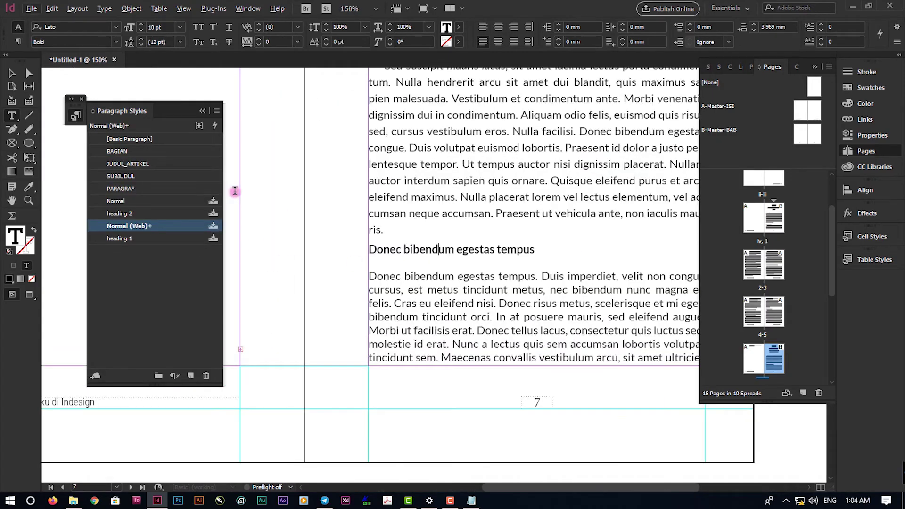
{"action": "left_click", "coordinate": [127, 181]}
{"action": "left_click", "coordinate": [465, 321]}
{"action": "left_click", "coordinate": [142, 189]}
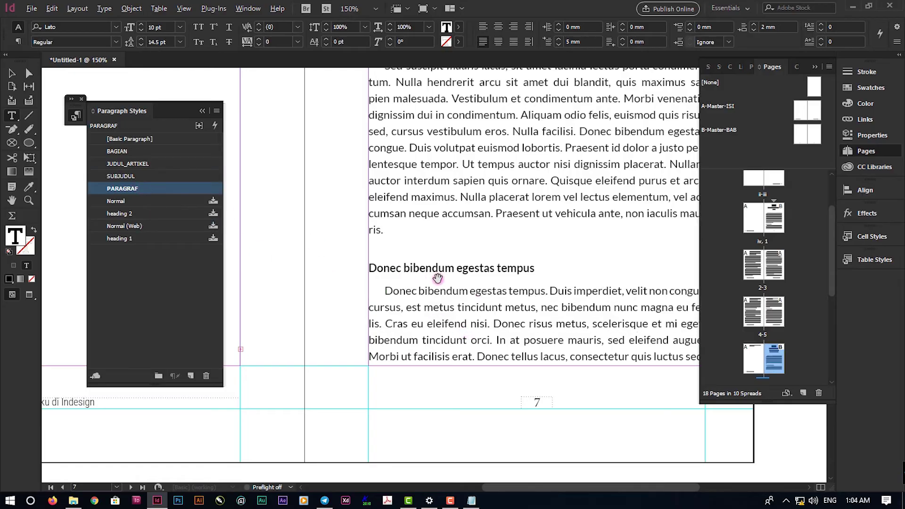
{"action": "left_click_drag", "start_coordinate": [438, 278], "coordinate": [397, 295]}
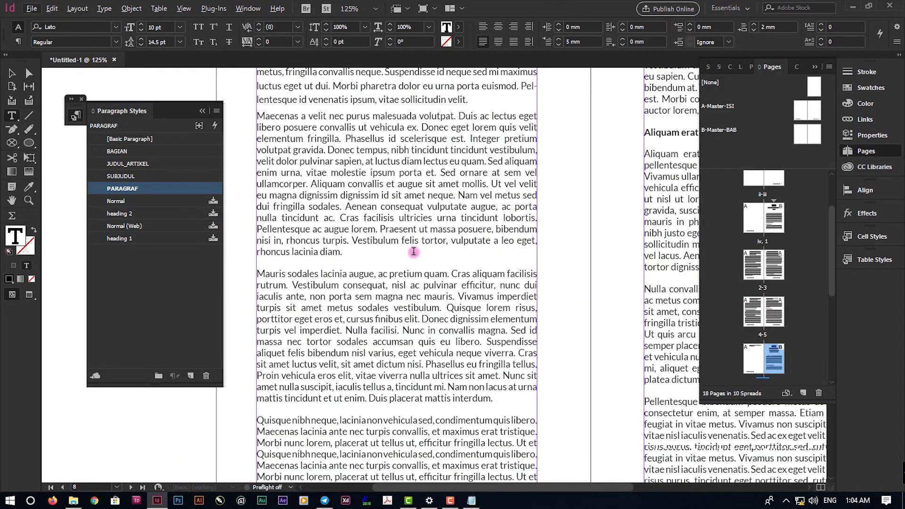
- Apply the PARAGRAF style to the body text from page 8 to page 10, above "Etiam non nulla fringilla mi viverra"
{"action": "key", "text": "ctrl+minus"}
{"action": "left_click_drag", "start_coordinate": [342, 314], "coordinate": [681, 255]}
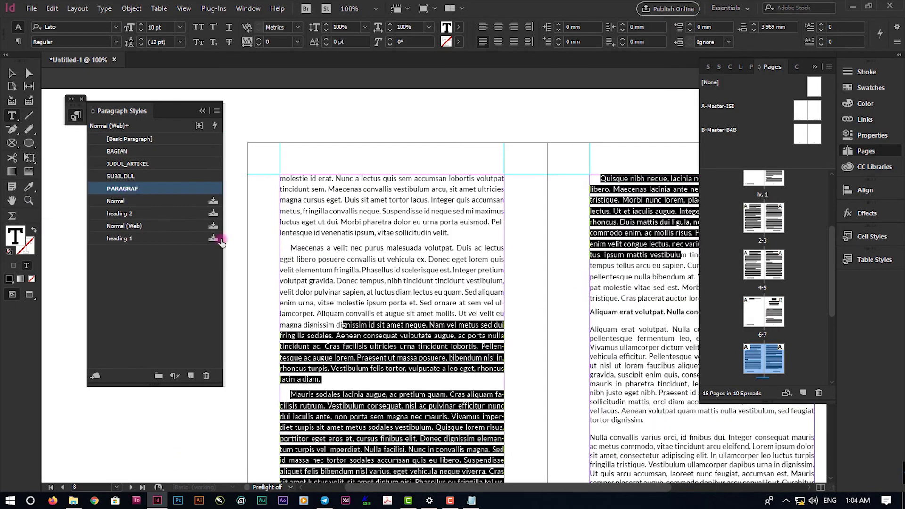
{"action": "key", "text": "ctrl+minus"}
{"action": "left_click", "coordinate": [470, 215]}
{"action": "scroll", "coordinate": [462, 278], "scroll_direction": "down", "scroll_amount": 5}
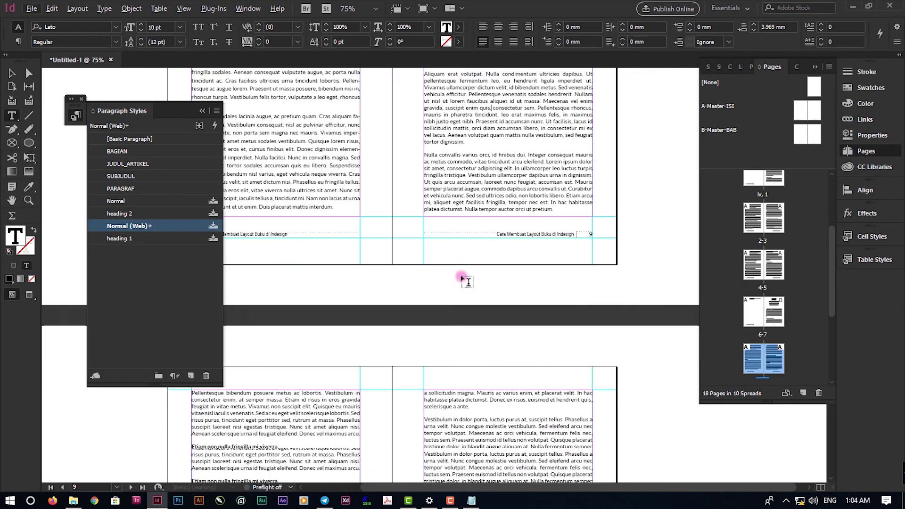
{"action": "scroll", "coordinate": [462, 278], "scroll_direction": "down", "scroll_amount": 5}
{"action": "left_click", "coordinate": [369, 256], "text": "shift"}
{"action": "left_click", "coordinate": [121, 188]}
{"action": "key", "text": "ctrl+equal"}
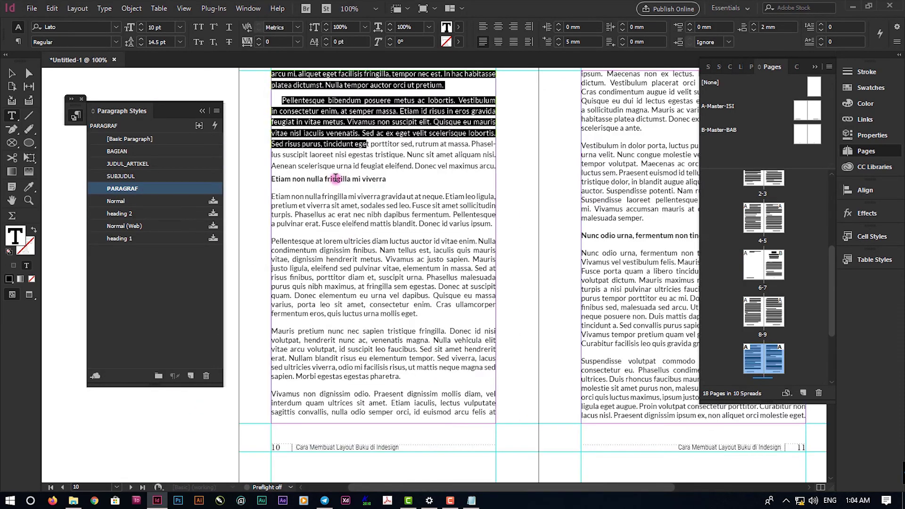
- Apply SUBJUDUL to "Etiam non nulla fringilla mi viverra" and PARAGRAF to the body text below it through page 11's next subheading
{"action": "left_click", "coordinate": [336, 178]}
{"action": "scroll", "coordinate": [323, 182], "scroll_direction": "down", "scroll_amount": 1}
{"action": "left_click_drag", "start_coordinate": [324, 182], "coordinate": [490, 267]}
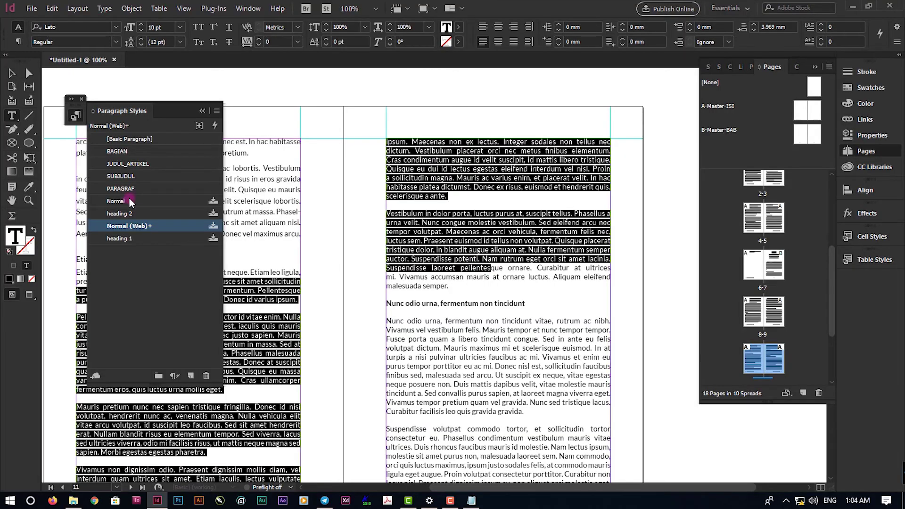
{"action": "left_click", "coordinate": [121, 189]}
- Apply SUBJUDUL to "Nunc odio urna, fermentum non tincidunt" on page 11 and PARAGRAF to the body text below it onto page 12
{"action": "scroll", "coordinate": [447, 234], "scroll_direction": "down", "scroll_amount": 2}
{"action": "left_click", "coordinate": [447, 234]}
{"action": "left_click", "coordinate": [455, 221]}
{"action": "scroll", "coordinate": [455, 273], "scroll_direction": "down", "scroll_amount": 1}
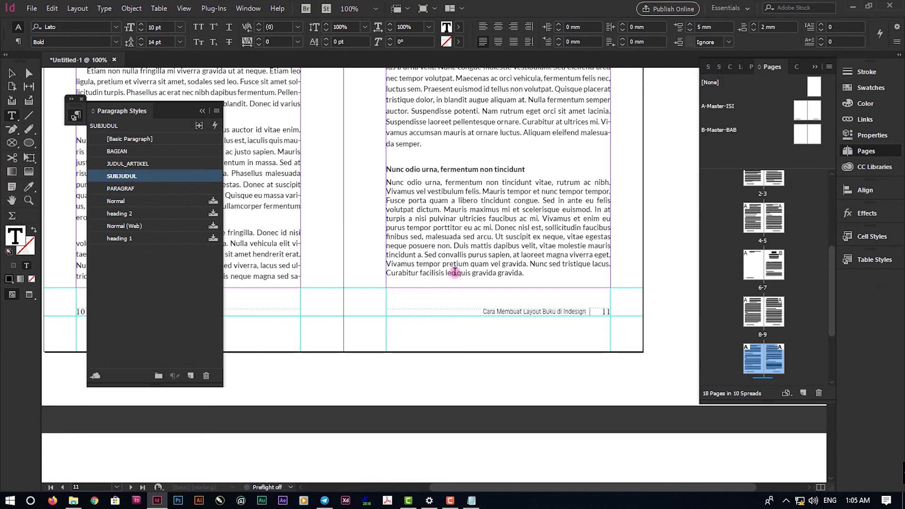
{"action": "scroll", "coordinate": [455, 273], "scroll_direction": "down", "scroll_amount": 10}
{"action": "left_click_drag", "start_coordinate": [414, 212], "coordinate": [374, 113]}
{"action": "left_click", "coordinate": [122, 189]}
- On page 12, apply SUBJUDUL to "Maecenas commodo sollicitudin diam" and PARAGRAF to the paragraph directly below it
{"action": "left_click", "coordinate": [422, 266]}
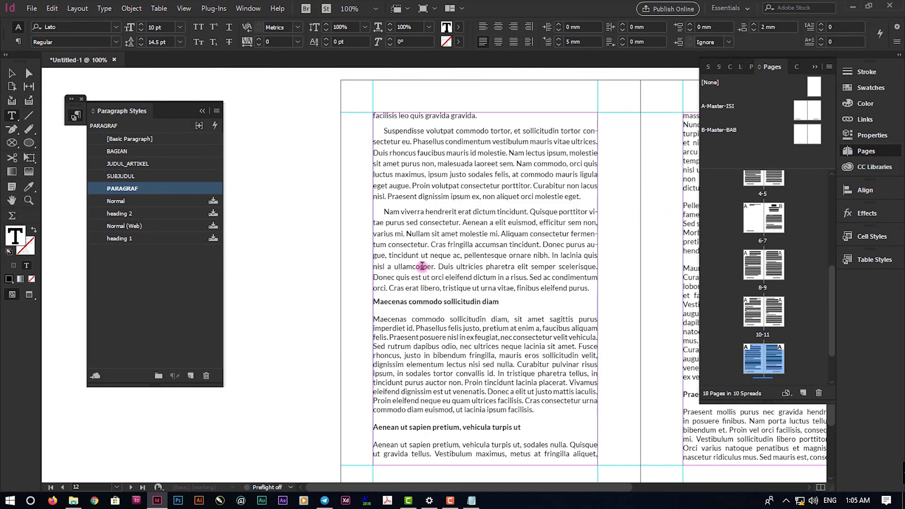
{"action": "left_click", "coordinate": [405, 302]}
{"action": "key", "text": "ctrl+KP_3"}
{"action": "key", "text": "Down"}
{"action": "key", "text": "ctrl+KP_4"}
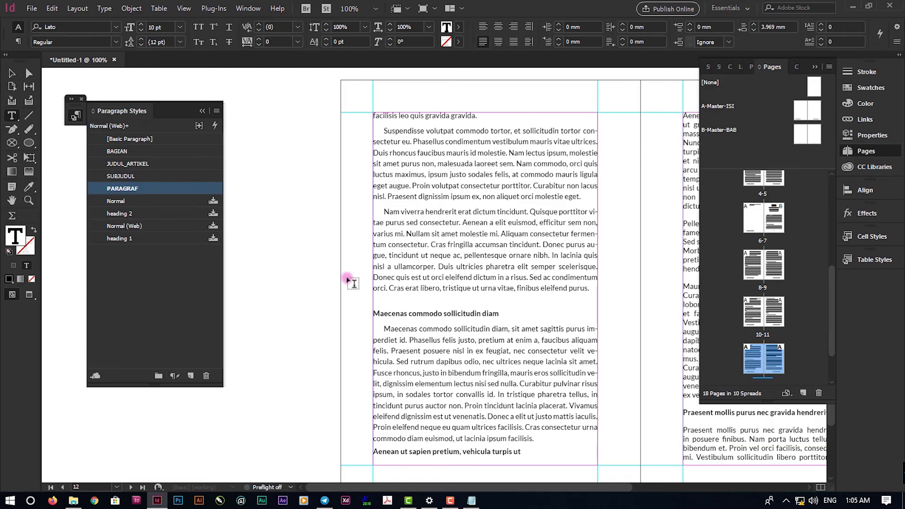
- Apply SUBJUDUL to "Aenean ut sapien pretium, vehicula turpis ut" and PARAGRAF to the body paragraphs following it on page 13
{"action": "scroll", "coordinate": [326, 268], "scroll_direction": "down", "scroll_amount": 3}
{"action": "left_click", "coordinate": [315, 311]}
{"action": "left_click", "coordinate": [122, 176]}
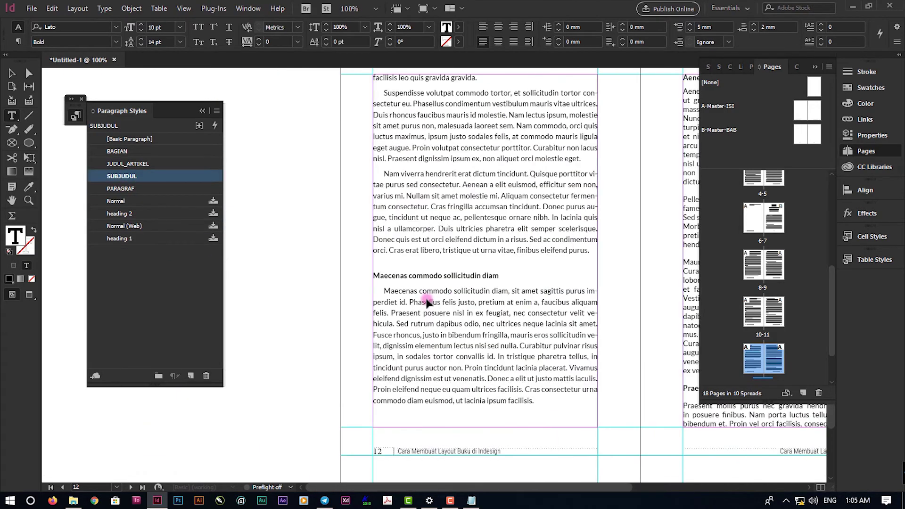
{"action": "scroll", "coordinate": [427, 302], "scroll_direction": "right", "scroll_amount": 3}
{"action": "left_click_drag", "start_coordinate": [540, 210], "coordinate": [693, 326]}
{"action": "left_click", "coordinate": [122, 189]}
- On page 14, apply PARAGRAF to the three body paragraphs under "Praesent mollis purus nec gravida hendrerit" and SUBJUDUL to that subheading
{"action": "scroll", "coordinate": [436, 296], "scroll_direction": "down", "scroll_amount": 10}
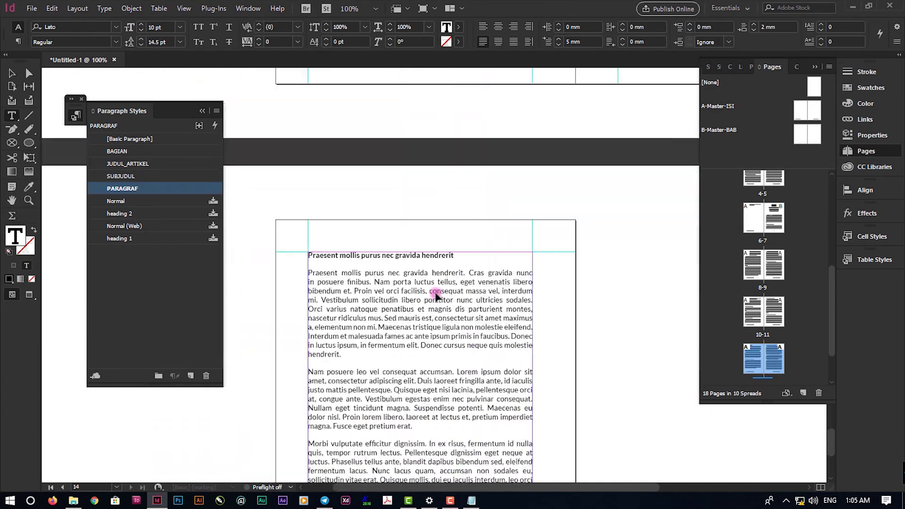
{"action": "scroll", "coordinate": [436, 295], "scroll_direction": "down", "scroll_amount": 3}
{"action": "scroll", "coordinate": [436, 295], "scroll_direction": "left", "scroll_amount": 2}
{"action": "left_click_drag", "start_coordinate": [410, 179], "coordinate": [519, 293]}
{"action": "left_click", "coordinate": [121, 189]}
{"action": "key", "text": "ctrl+shift+a"}
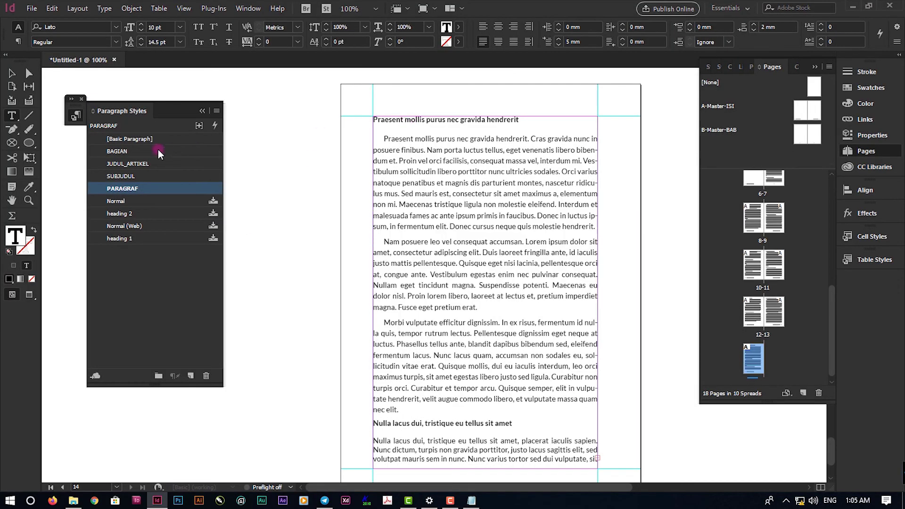
{"action": "left_click", "coordinate": [122, 177]}
{"action": "left_click", "coordinate": [395, 158]}
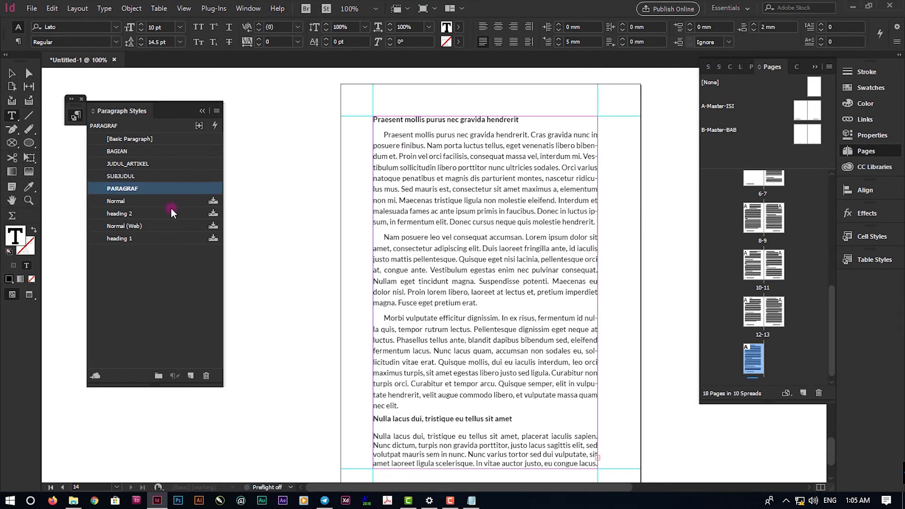
- Apply SUBJUDUL to "Nulla lacus dui, tristique eu tellus sit amet" on page 14 and PARAGRAF to the paragraph below it
{"action": "scroll", "coordinate": [393, 269], "scroll_direction": "down", "scroll_amount": 3}
{"action": "left_click", "coordinate": [389, 296]}
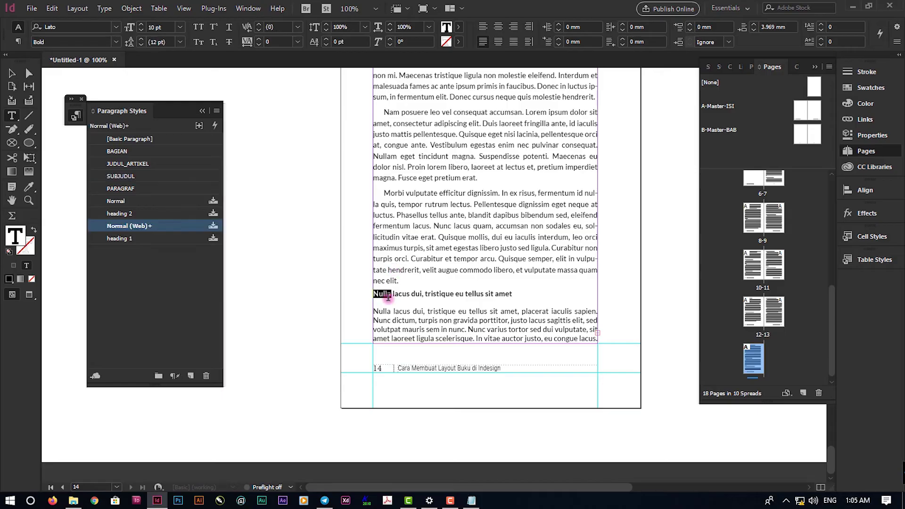
{"action": "left_click", "coordinate": [121, 176]}
{"action": "left_click", "coordinate": [122, 189]}
- Insert one A-Master-ISI page after page 14 and flow the overset text onto it from its upper margin corner
{"action": "left_click", "coordinate": [12, 73]}
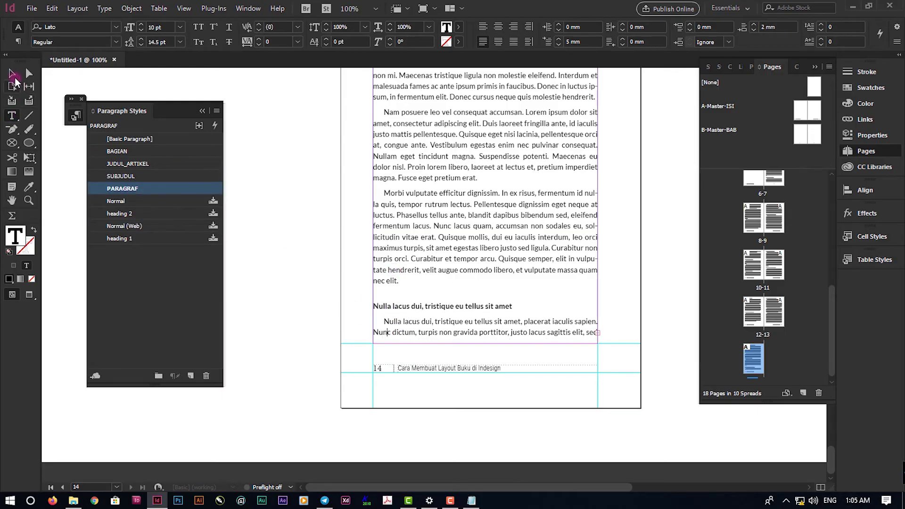
{"action": "right_click", "coordinate": [755, 363]}
{"action": "left_click", "coordinate": [748, 171]}
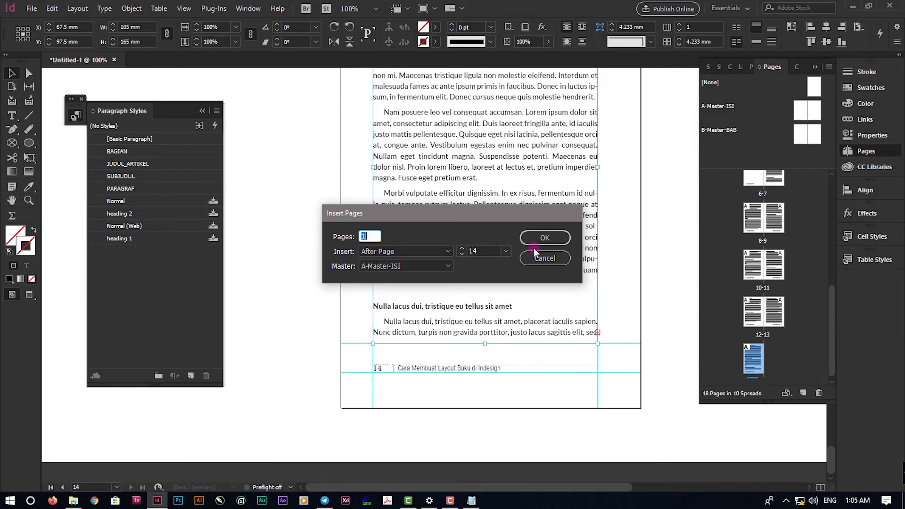
{"action": "left_click", "coordinate": [546, 238]}
{"action": "left_click", "coordinate": [298, 332]}
{"action": "scroll", "coordinate": [345, 338], "scroll_direction": "up", "scroll_amount": 4}
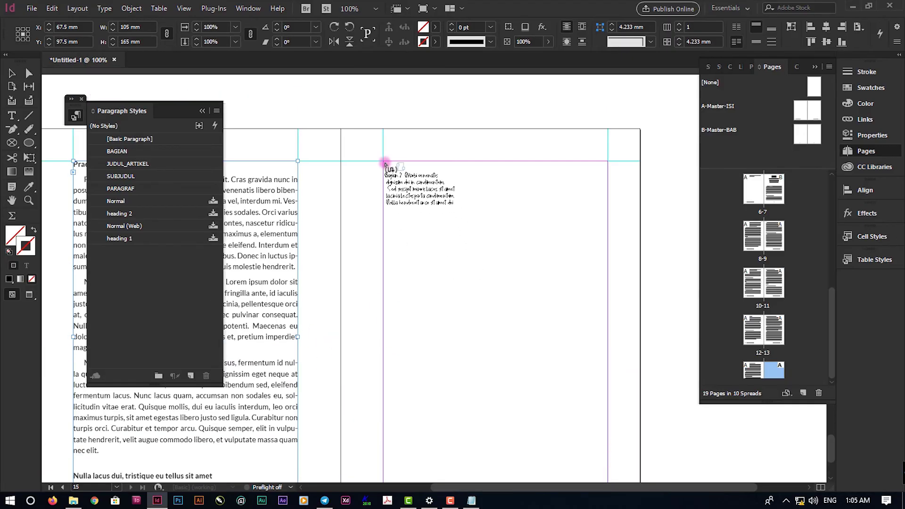
{"action": "left_click", "coordinate": [386, 167]}
- Apply the PARAGRAF style to the last two unstyled body paragraphs on page 15
{"action": "scroll", "coordinate": [399, 178], "scroll_direction": "down", "scroll_amount": 3}
{"action": "double_click", "coordinate": [418, 168]}
{"action": "scroll", "coordinate": [439, 235], "scroll_direction": "down", "scroll_amount": 1}
{"action": "left_click", "coordinate": [460, 285], "text": "shift"}
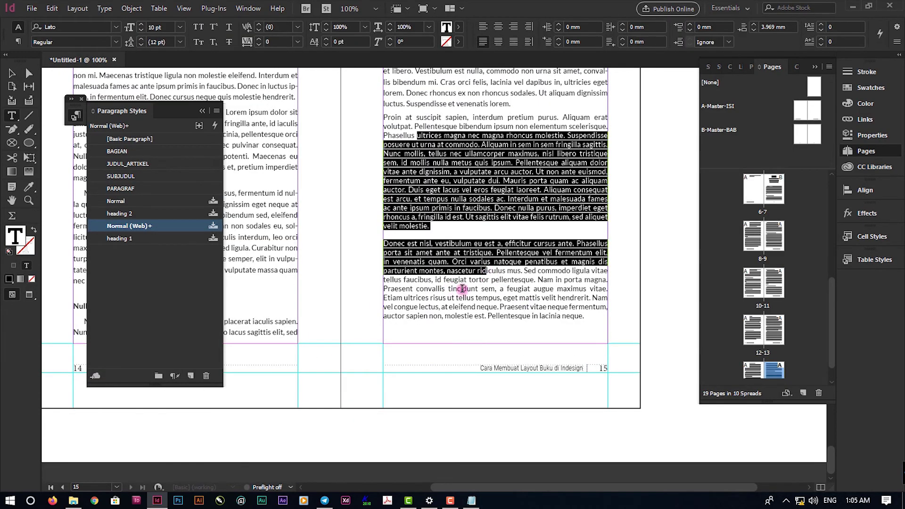
{"action": "left_click", "coordinate": [121, 189]}
- Shorten page 15's text frame to about 162.8 mm high and insert one page after page 15
{"action": "left_click", "coordinate": [12, 73]}
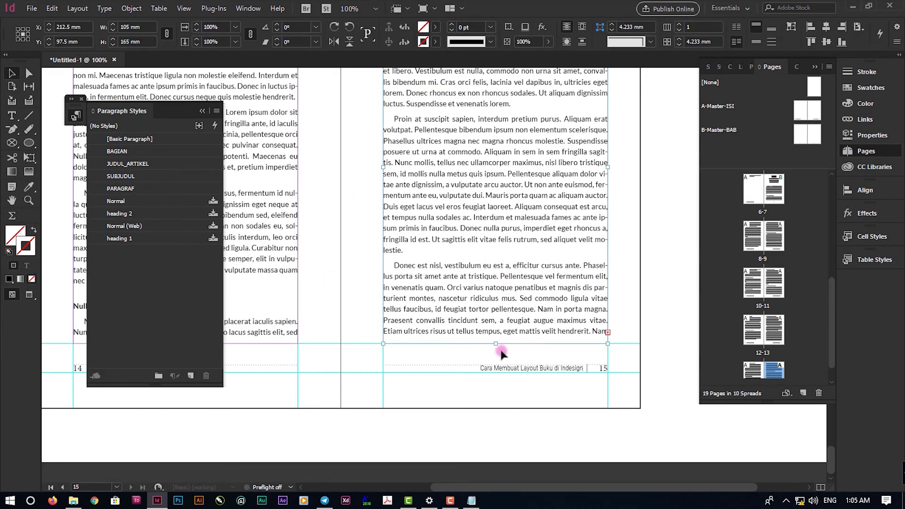
{"action": "left_click_drag", "start_coordinate": [495, 336], "coordinate": [593, 343]}
{"action": "right_click", "coordinate": [781, 374]}
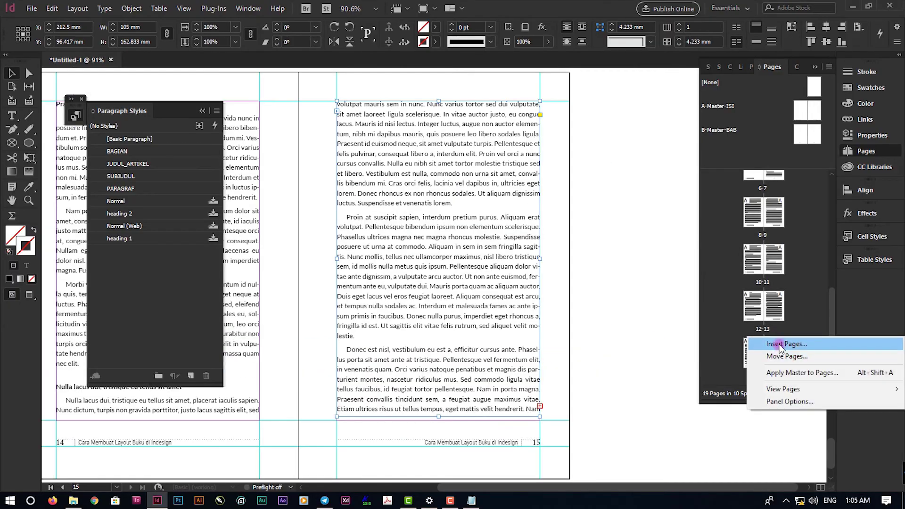
{"action": "left_click", "coordinate": [773, 346]}
{"action": "left_click", "coordinate": [542, 237]}
- Flow the overset text from page 15's frame onto page 16, within its margins
{"action": "double_click", "coordinate": [764, 336]}
{"action": "left_click", "coordinate": [541, 404]}
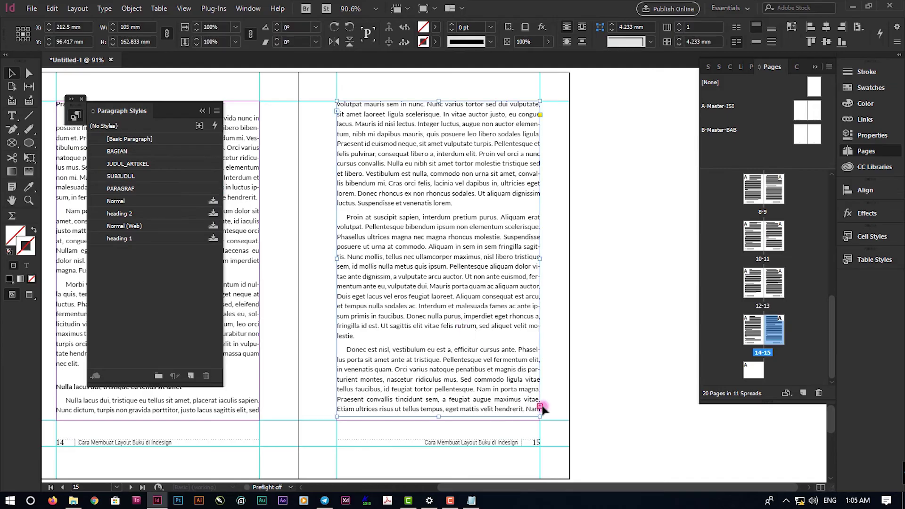
{"action": "scroll", "coordinate": [572, 420], "scroll_direction": "down", "scroll_amount": 10}
{"action": "left_click", "coordinate": [303, 303]}
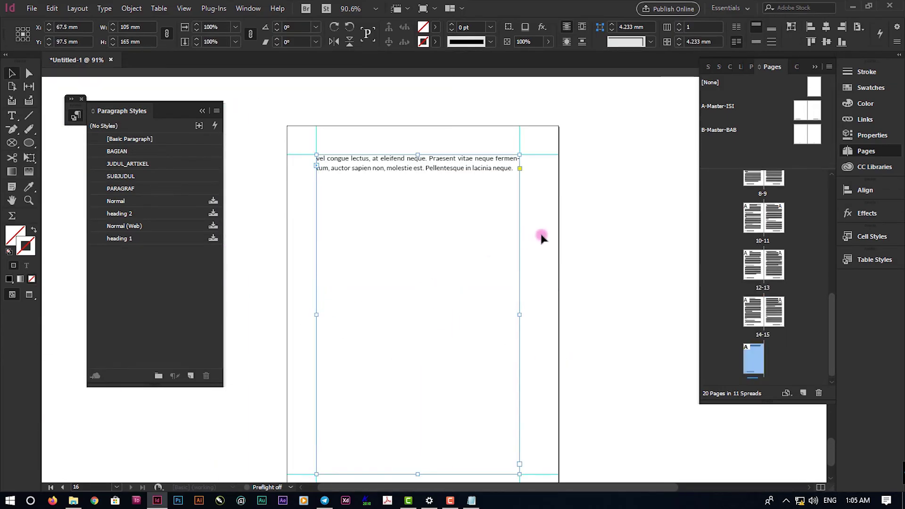
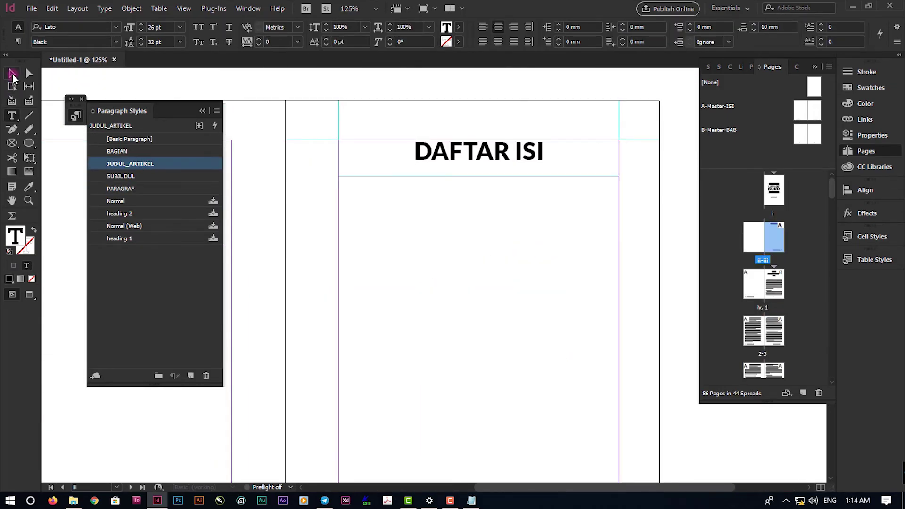
- With nothing selected on the DAFTAR ISI page, start a table of contents and clear its default title
{"action": "left_click", "coordinate": [12, 74]}
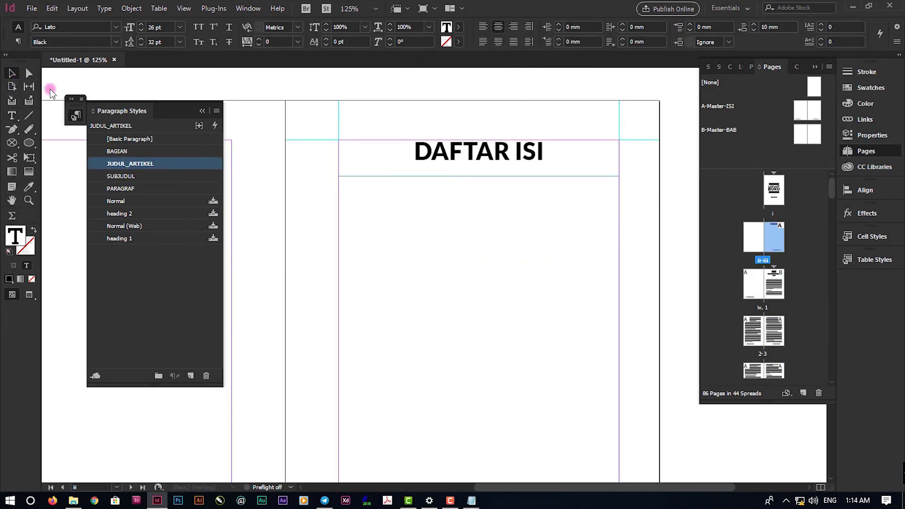
{"action": "left_click", "coordinate": [422, 252]}
{"action": "scroll", "coordinate": [408, 236], "scroll_direction": "down", "scroll_amount": 2}
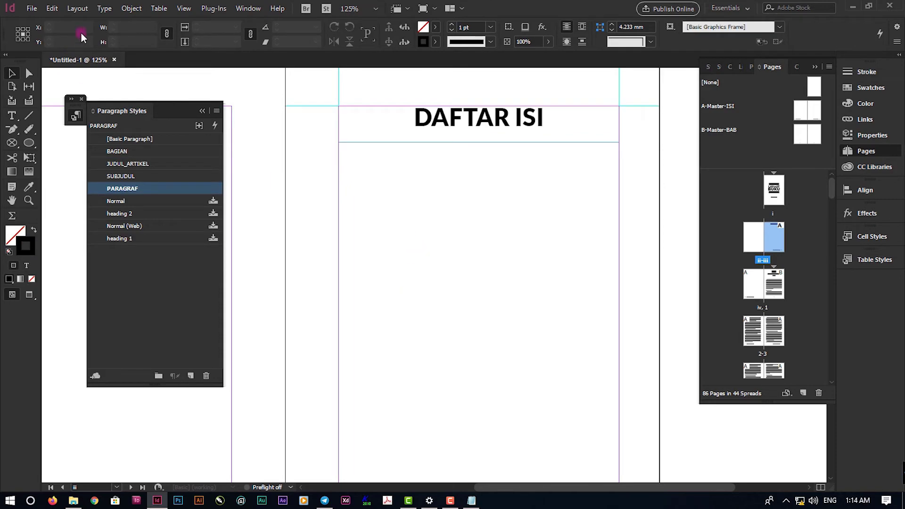
{"action": "left_click", "coordinate": [75, 8]}
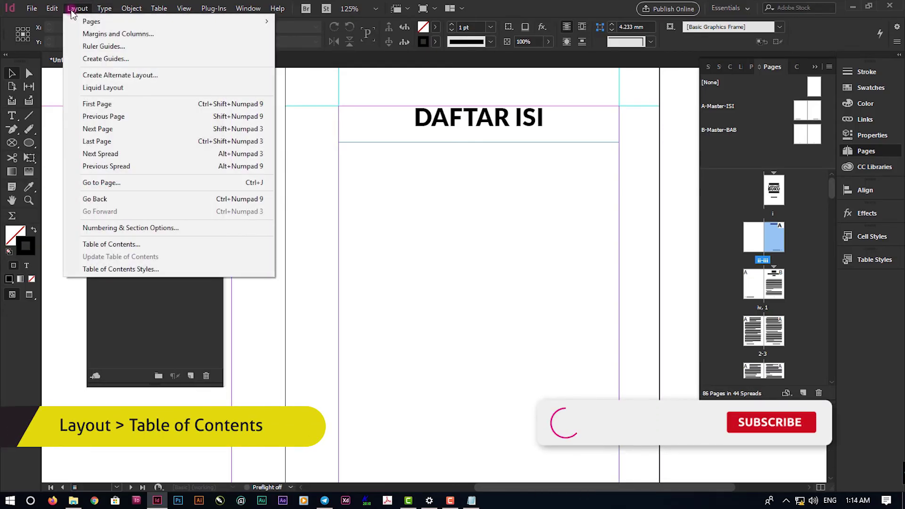
{"action": "left_click", "coordinate": [114, 243]}
{"action": "left_click_drag", "start_coordinate": [357, 85], "coordinate": [417, 164]}
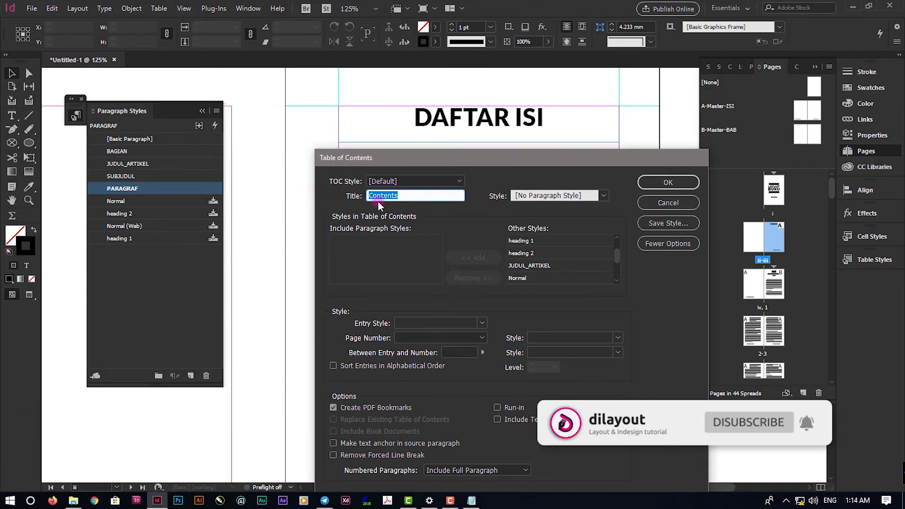
{"action": "key", "text": "BackSpace"}
{"action": "left_click_drag", "start_coordinate": [440, 164], "coordinate": [407, 129]}
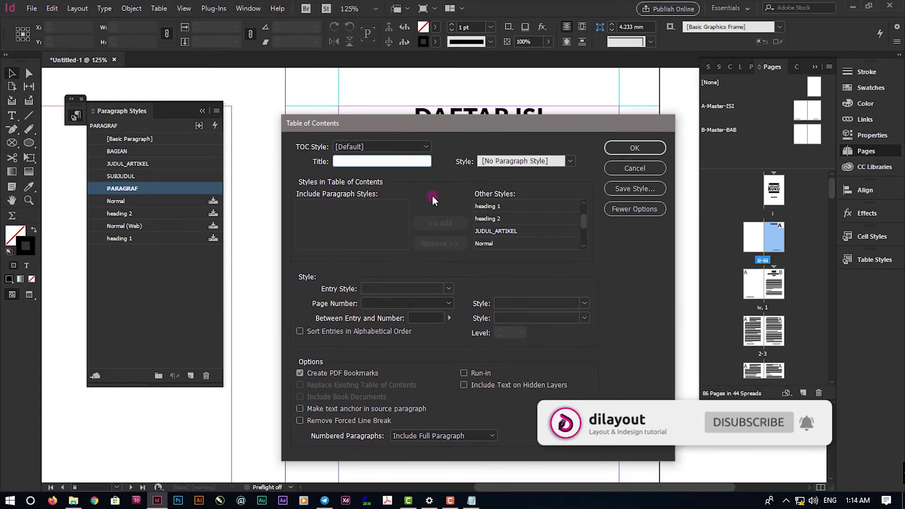
- Include the paragraph styles BAGIAN, JUDUL_ARTIKEL and SUBJUDUL in the table of contents, in that order
{"action": "left_click", "coordinate": [516, 232]}
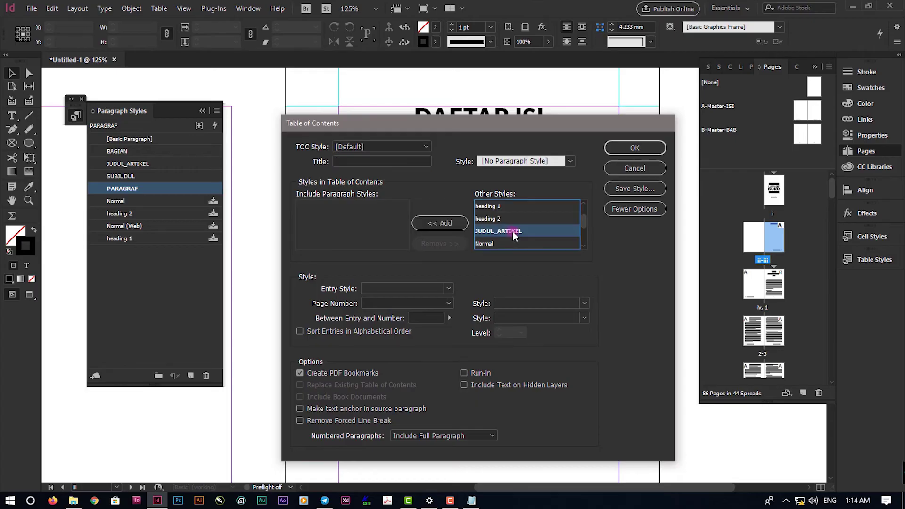
{"action": "scroll", "coordinate": [563, 222], "scroll_direction": "up", "scroll_amount": 2}
{"action": "left_click", "coordinate": [490, 220]}
{"action": "left_click_drag", "start_coordinate": [489, 220], "coordinate": [387, 223]}
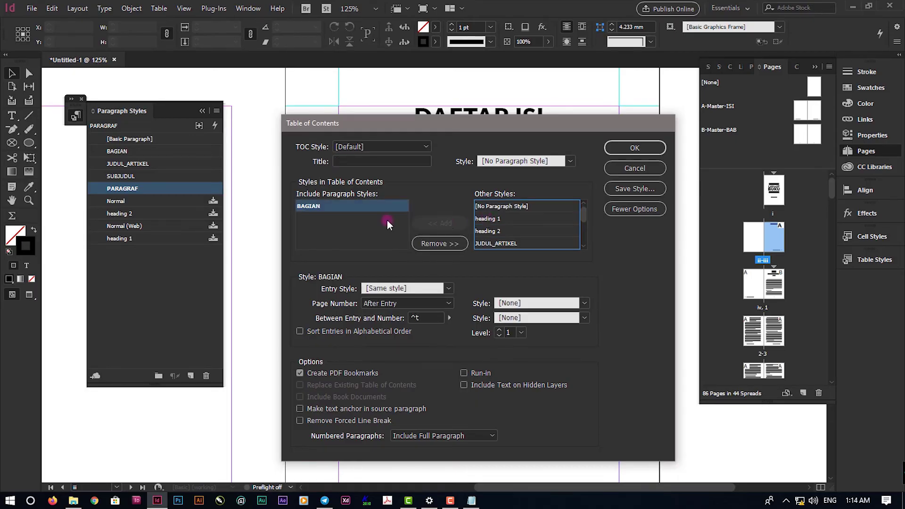
{"action": "scroll", "coordinate": [542, 224], "scroll_direction": "down", "scroll_amount": 2}
{"action": "left_click", "coordinate": [500, 221]}
{"action": "left_click", "coordinate": [440, 223]}
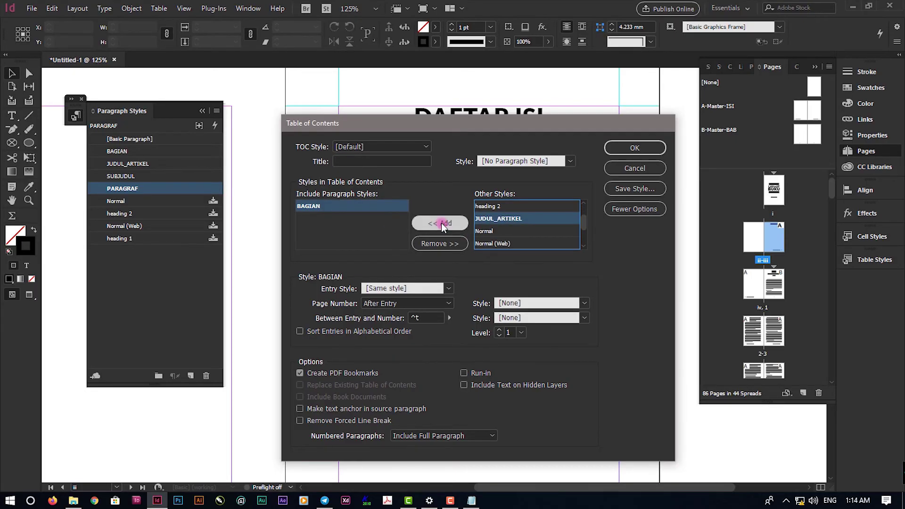
{"action": "scroll", "coordinate": [544, 220], "scroll_direction": "down", "scroll_amount": 2}
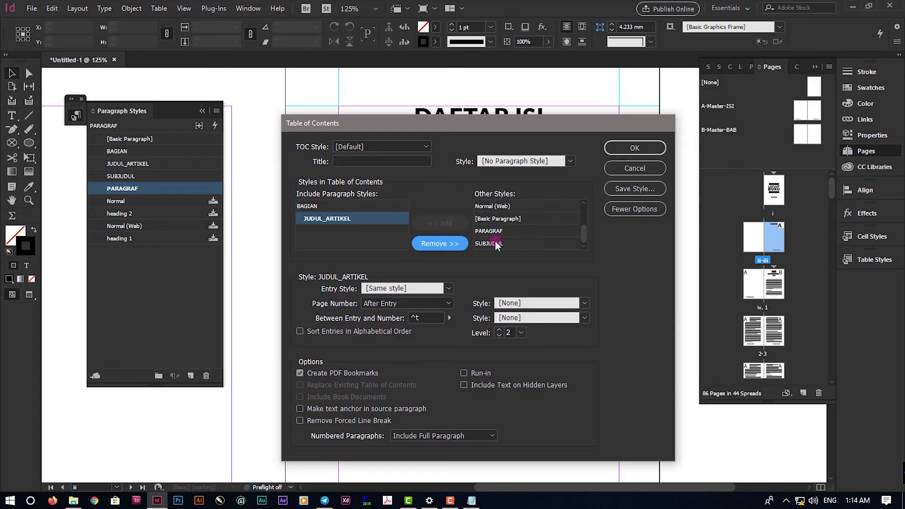
{"action": "left_click", "coordinate": [496, 244]}
{"action": "left_click", "coordinate": [440, 228]}
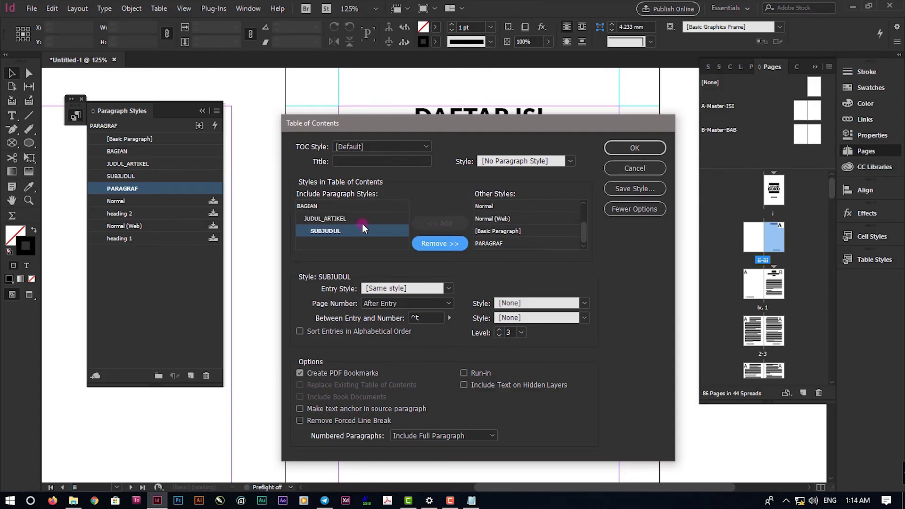
- Generate the table of contents and place it below the "DAFTAR ISI" heading on page iii
{"action": "left_click", "coordinate": [316, 222]}
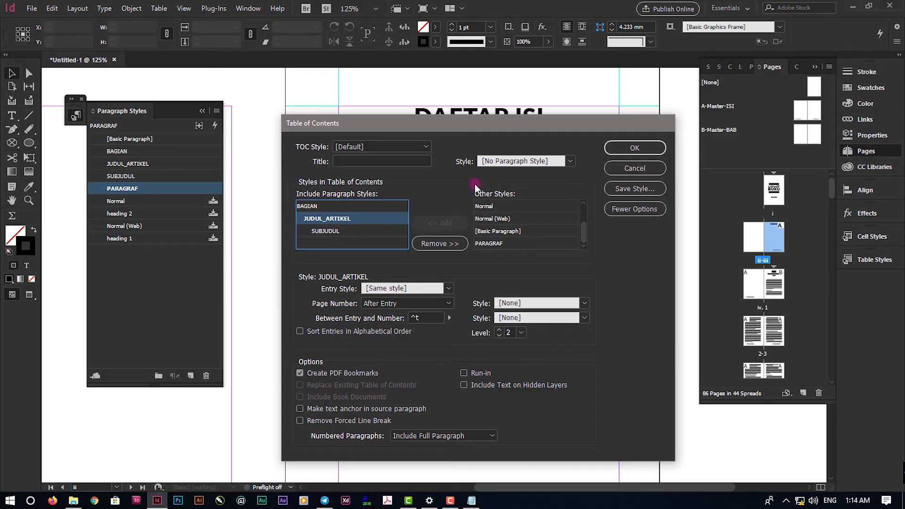
{"action": "left_click", "coordinate": [319, 210]}
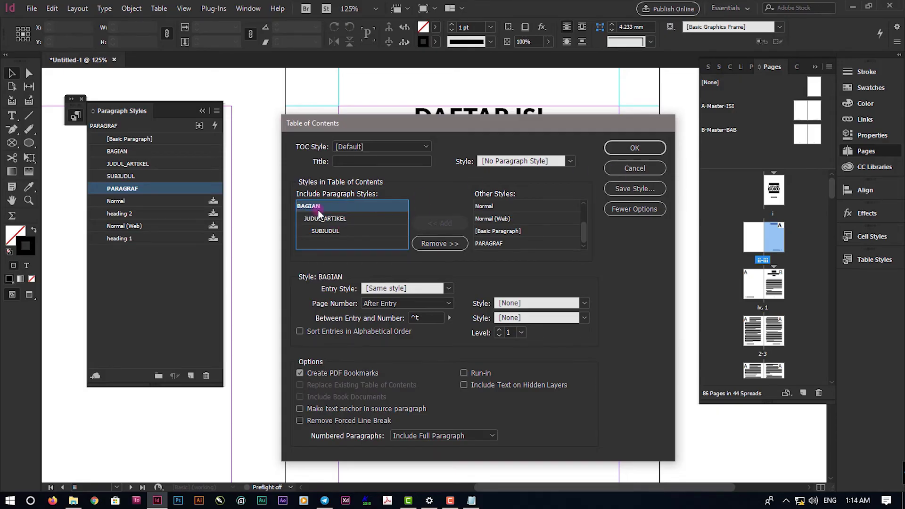
{"action": "left_click", "coordinate": [632, 148]}
{"action": "left_click", "coordinate": [339, 145]}
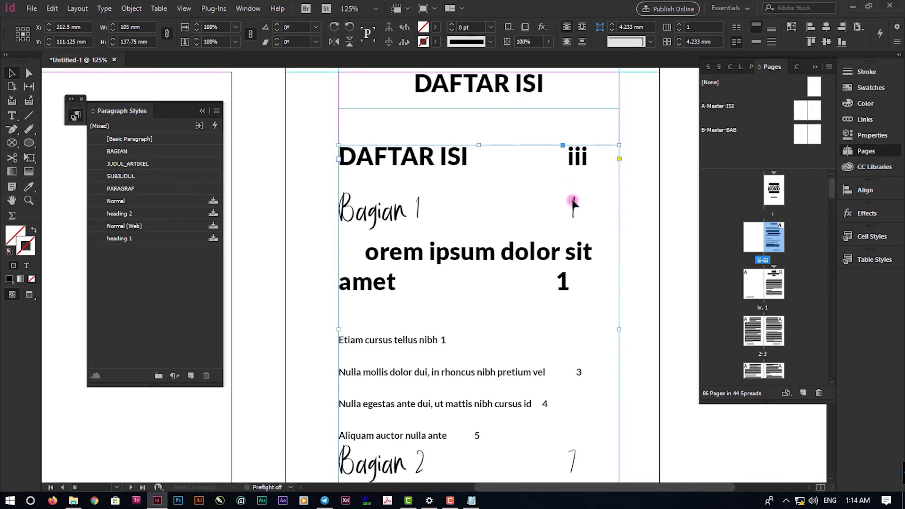
{"action": "scroll", "coordinate": [572, 196], "scroll_direction": "down", "scroll_amount": 2}
{"action": "scroll", "coordinate": [589, 224], "scroll_direction": "up", "scroll_amount": 1}
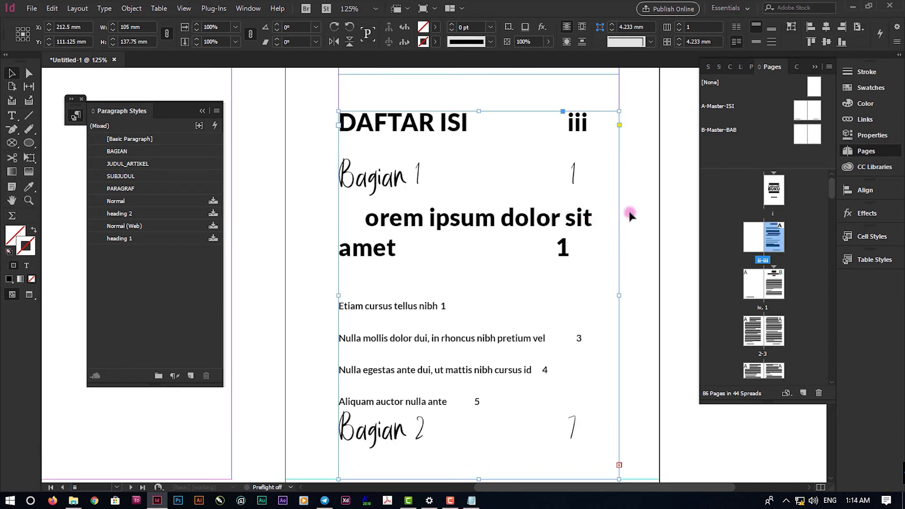
- Create a new paragraph style named STYLE_DAFTAR_ISI_1 from the "DAFTAR ISI" entry in the table of contents
{"action": "double_click", "coordinate": [492, 159]}
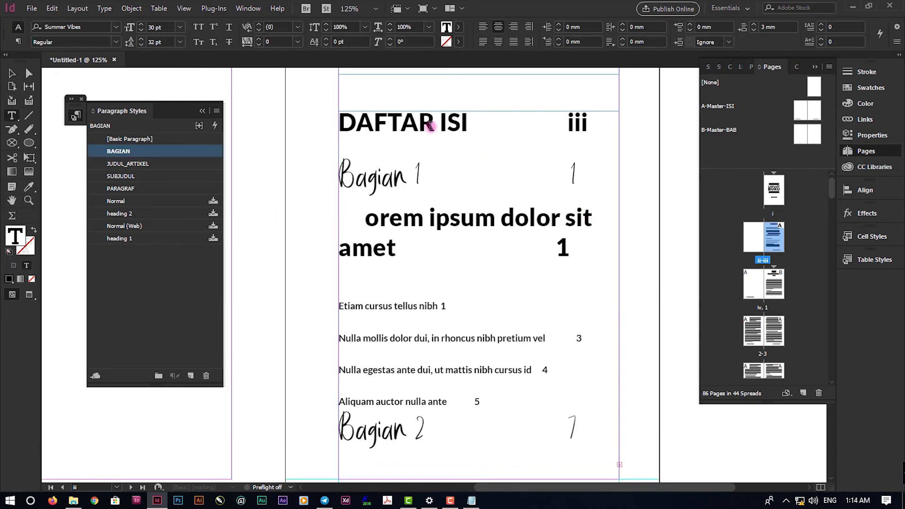
{"action": "left_click", "coordinate": [411, 133]}
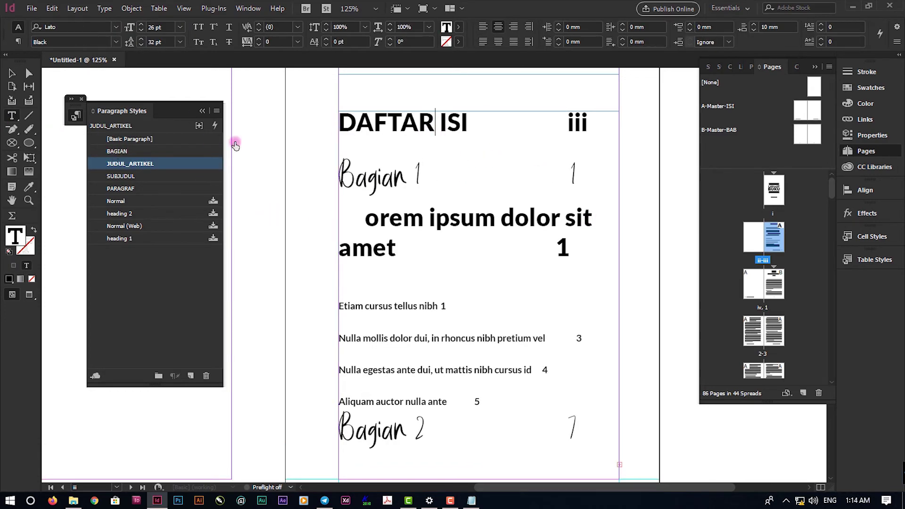
{"action": "left_click", "coordinate": [217, 111]}
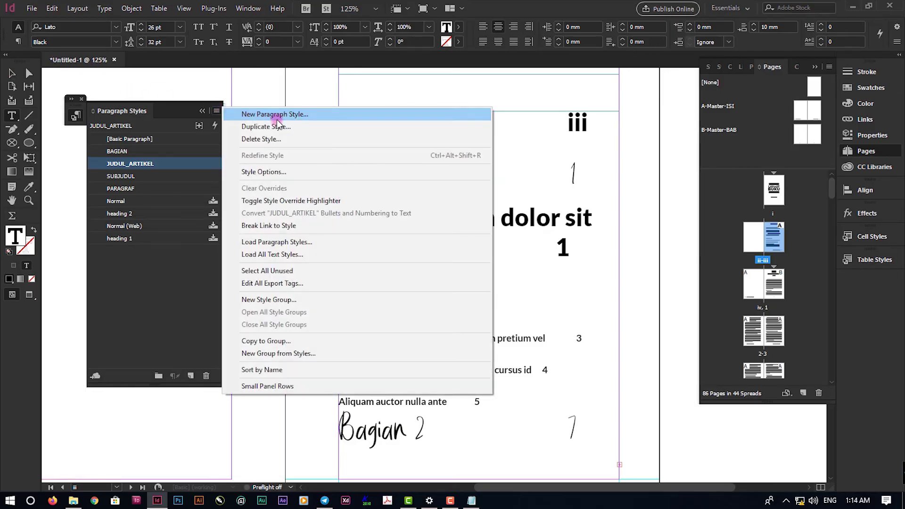
{"action": "left_click", "coordinate": [250, 114]}
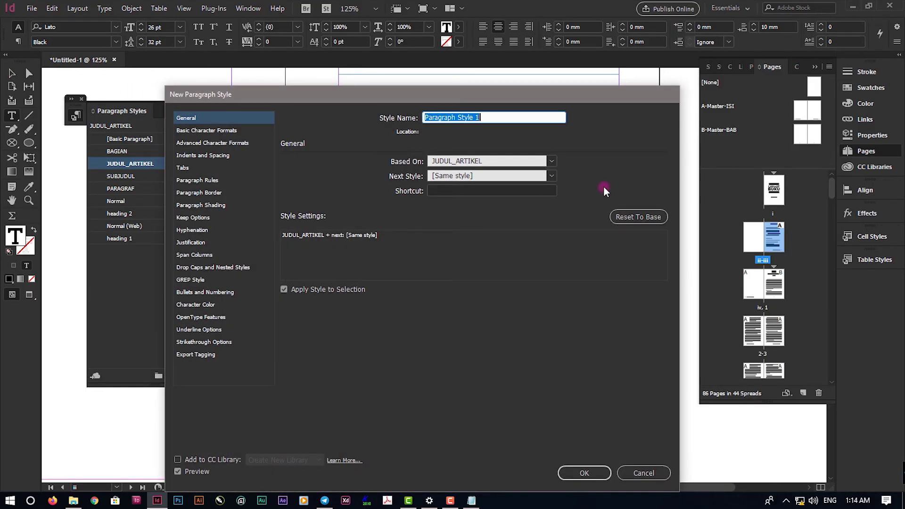
{"action": "type", "text": "STYLE_DAFTAR_ISI"}
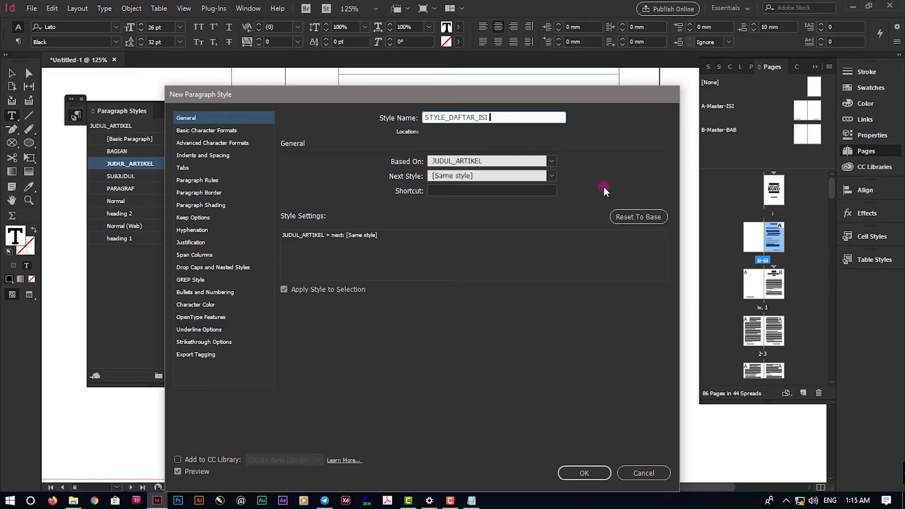
{"action": "type", "text": "_1"}
- Set the new style's font size to 10 pt and its leading to 14 pt
{"action": "left_click", "coordinate": [215, 131]}
{"action": "left_click", "coordinate": [363, 196]}
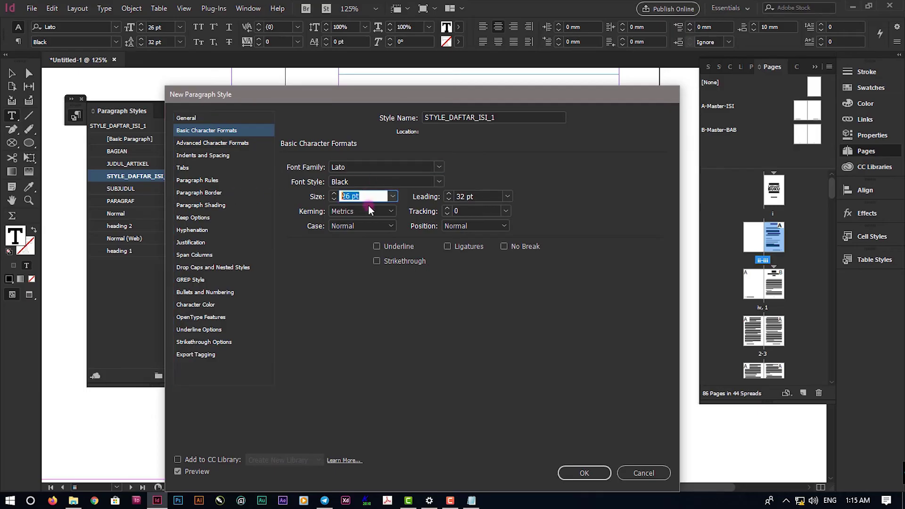
{"action": "type", "text": "10"}
{"action": "key", "text": "Tab"}
{"action": "type", "text": "1"}
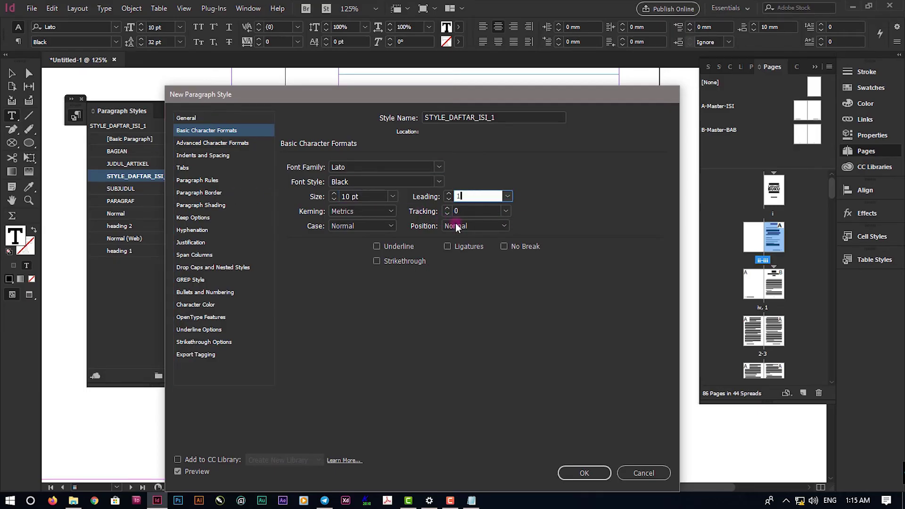
{"action": "type", "text": "4"}
- Set the new style's space after to 2 mm and its alignment to Left
{"action": "left_click", "coordinate": [213, 155]}
{"action": "left_click", "coordinate": [375, 246]}
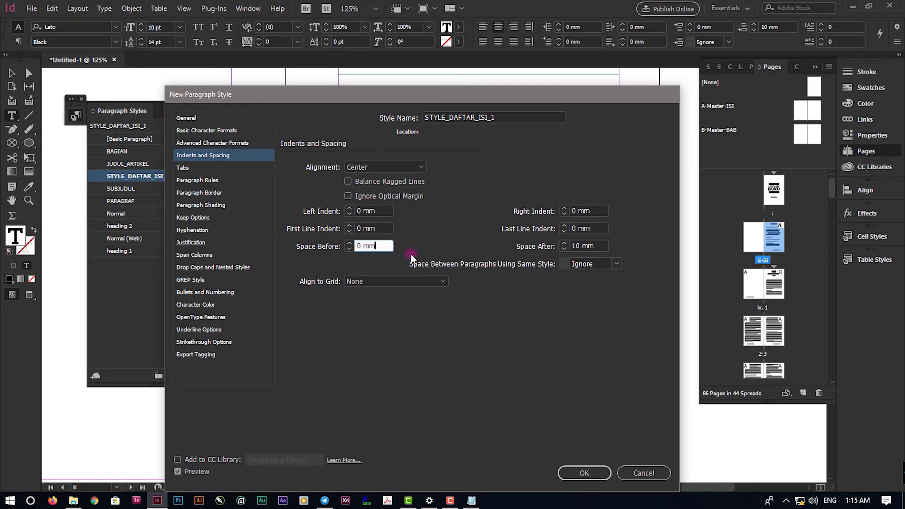
{"action": "left_click", "coordinate": [593, 246]}
{"action": "type", "text": "2"}
{"action": "left_click", "coordinate": [376, 168]}
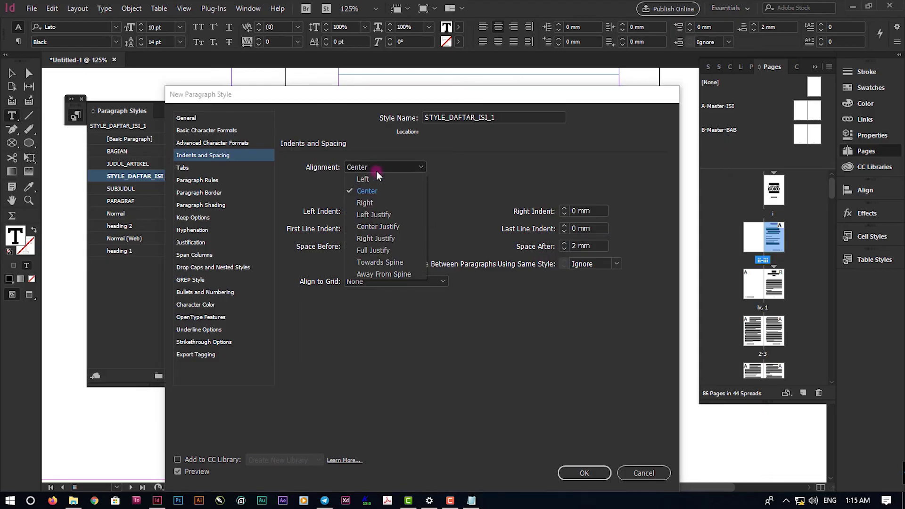
{"action": "left_click", "coordinate": [374, 176]}
- Add a right-aligned tab stop at 104 mm with a dot leader and save the style
{"action": "left_click", "coordinate": [223, 169]}
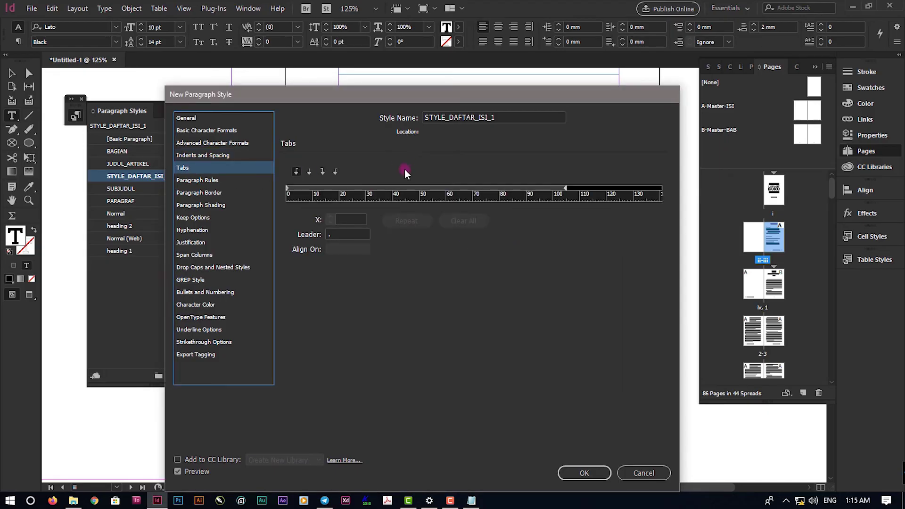
{"action": "left_click", "coordinate": [321, 172]}
{"action": "left_click_drag", "start_coordinate": [525, 191], "coordinate": [538, 191]}
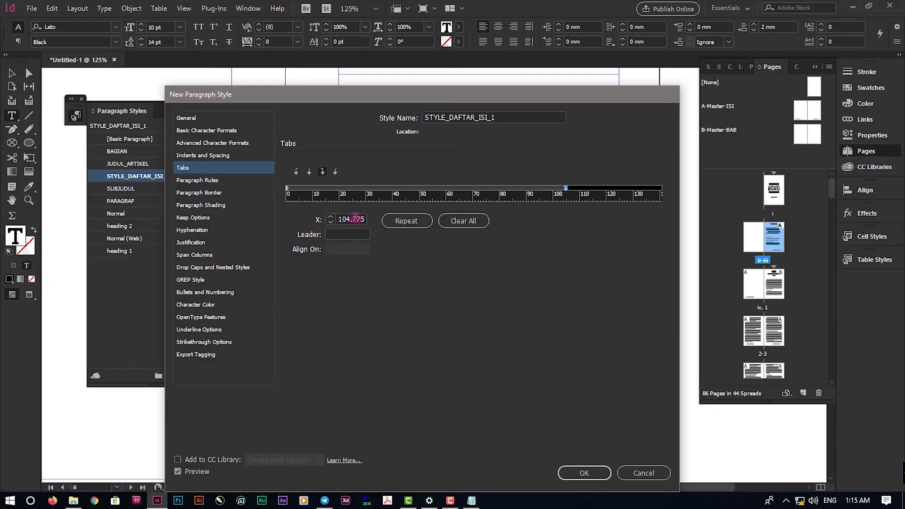
{"action": "left_click", "coordinate": [331, 222]}
{"action": "left_click", "coordinate": [349, 234]}
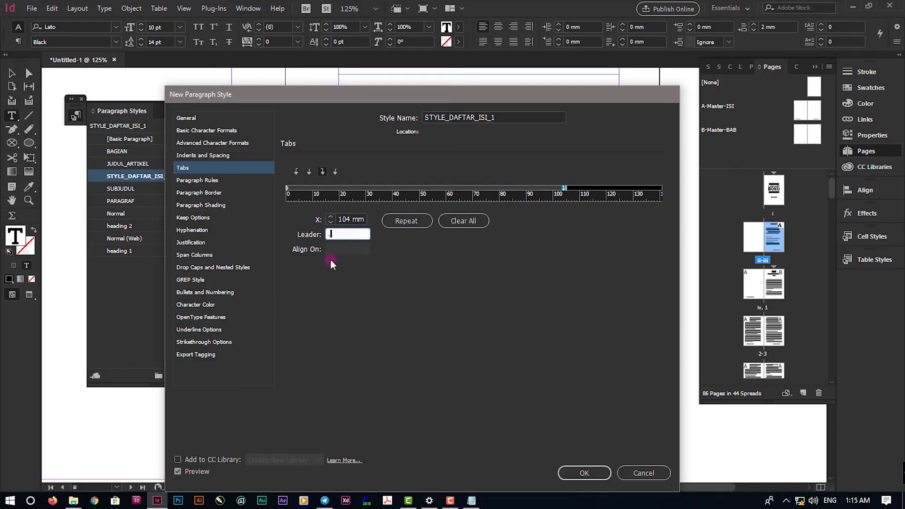
{"action": "left_click", "coordinate": [585, 475]}
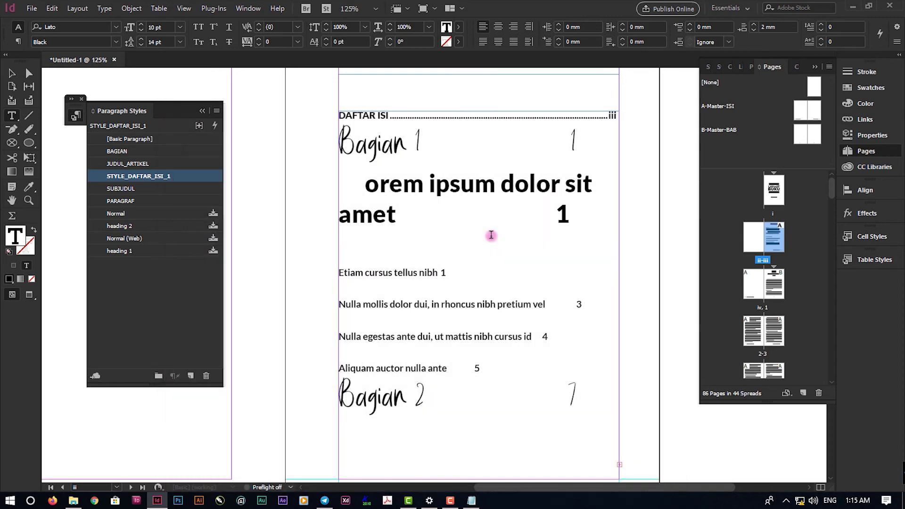
- Apply STYLE_DAFTAR_ISI_1 to the "Bagian 1" entry and the "orem ipsum dolor sit amet" entry below it
{"action": "left_click", "coordinate": [370, 146]}
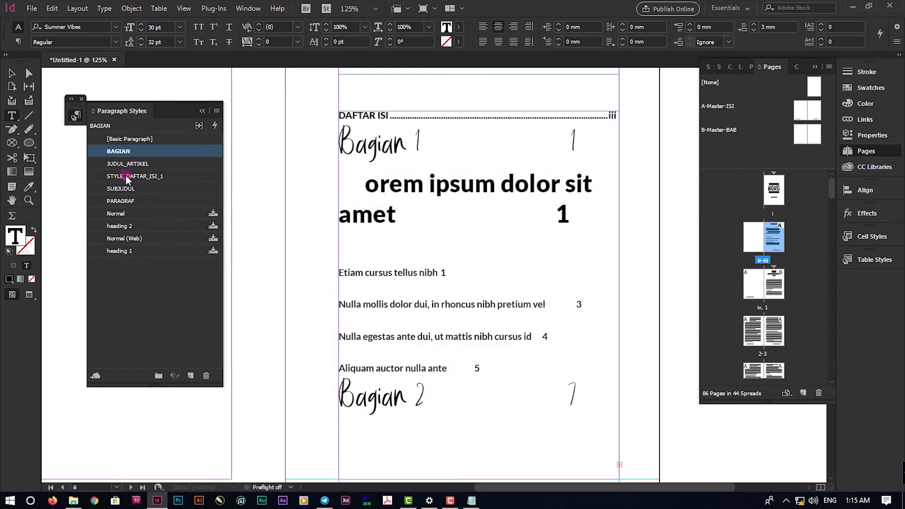
{"action": "left_click", "coordinate": [127, 178]}
{"action": "left_click", "coordinate": [367, 163]}
{"action": "left_click", "coordinate": [172, 177]}
- Remove the first page number and line break so "Bagian 1" and "orem ipsum dolor sit amet" share one line
{"action": "left_click", "coordinate": [395, 148]}
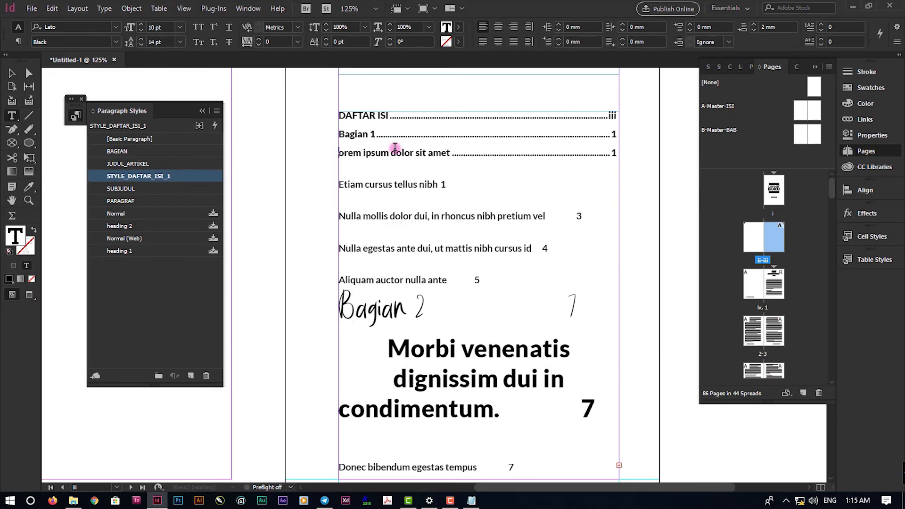
{"action": "left_click", "coordinate": [430, 138]}
{"action": "key", "text": "Delete"}
{"action": "key", "text": "Delete"}
{"action": "key", "text": "Delete"}
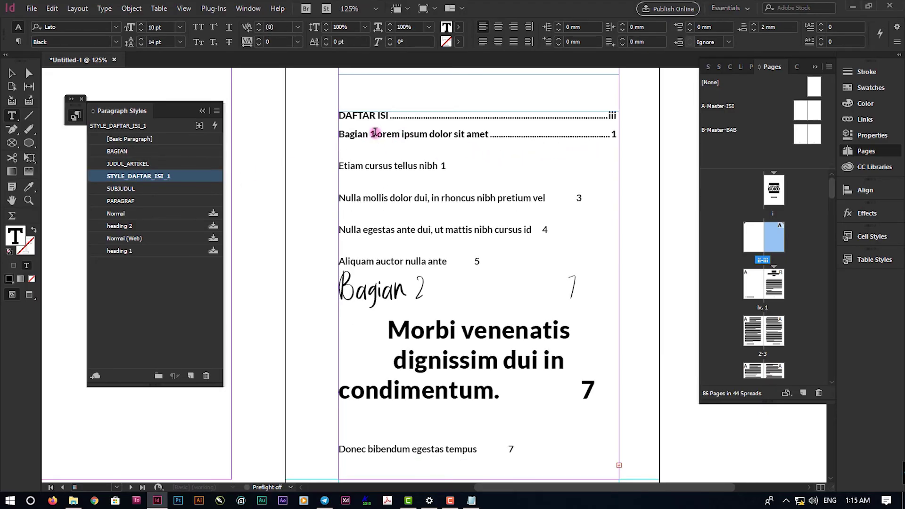
- For the "Etiam cursus tellus nibh" entry, duplicate STYLE_DAFTAR_ISI_1 under the name STYLE_DAFTAR_ISI_2
{"action": "left_click", "coordinate": [150, 188]}
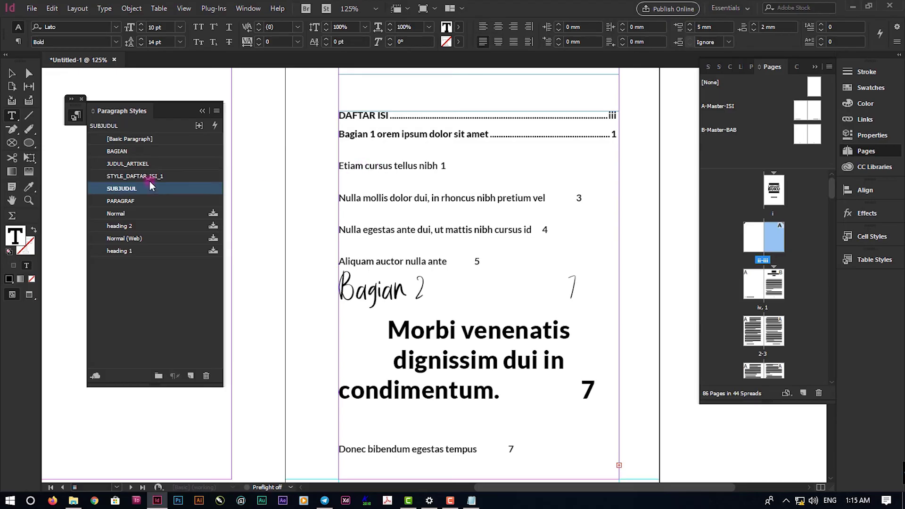
{"action": "right_click", "coordinate": [173, 176]}
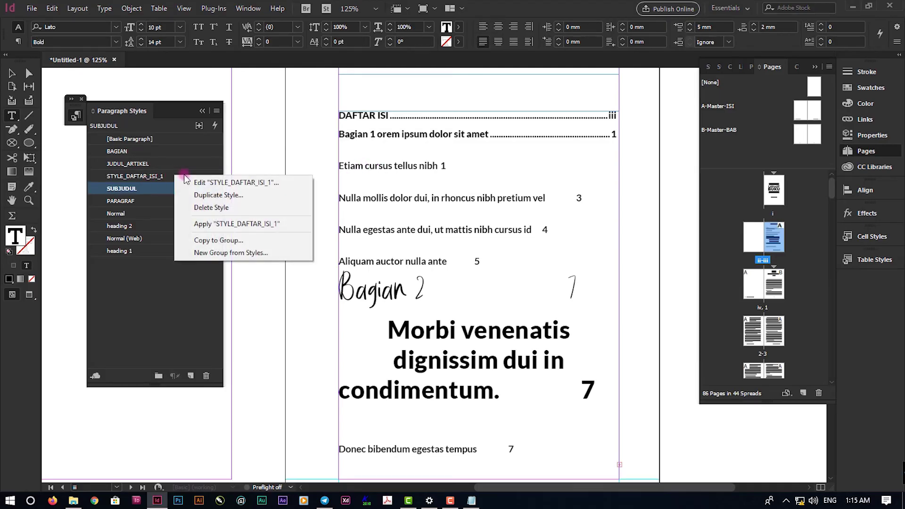
{"action": "left_click", "coordinate": [229, 195]}
{"action": "key", "text": "End"}
{"action": "key", "text": "shift+Left"}
{"action": "key", "text": "shift+Left"}
{"action": "key", "text": "shift+Left"}
{"action": "key", "text": "shift+Left"}
{"action": "key", "text": "shift+Left"}
{"action": "key", "text": "shift+Left"}
{"action": "type", "text": "2"}
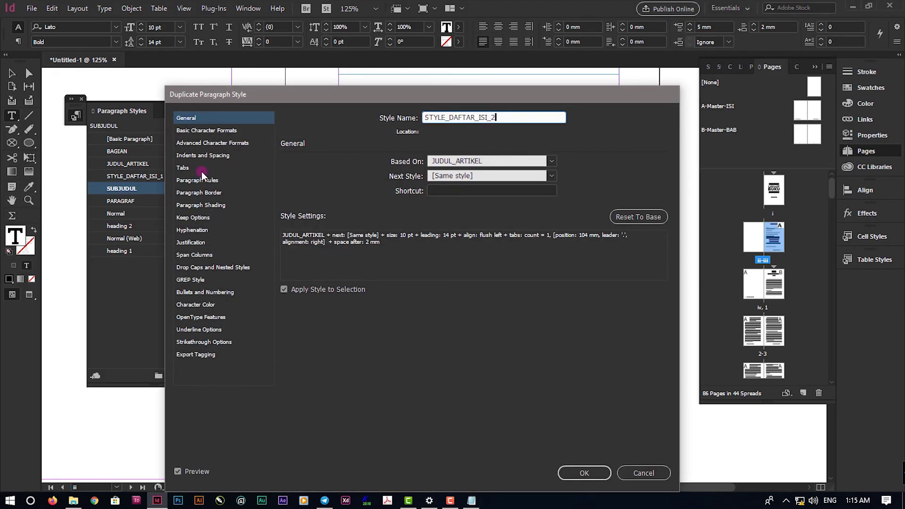
- Set the duplicated style's font style to Regular
{"action": "left_click", "coordinate": [206, 134]}
{"action": "left_click", "coordinate": [439, 182]}
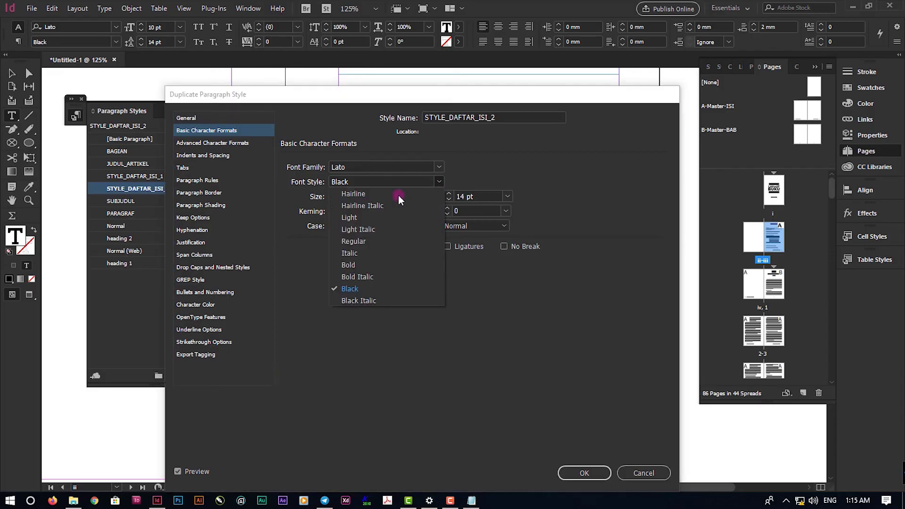
{"action": "left_click", "coordinate": [371, 242]}
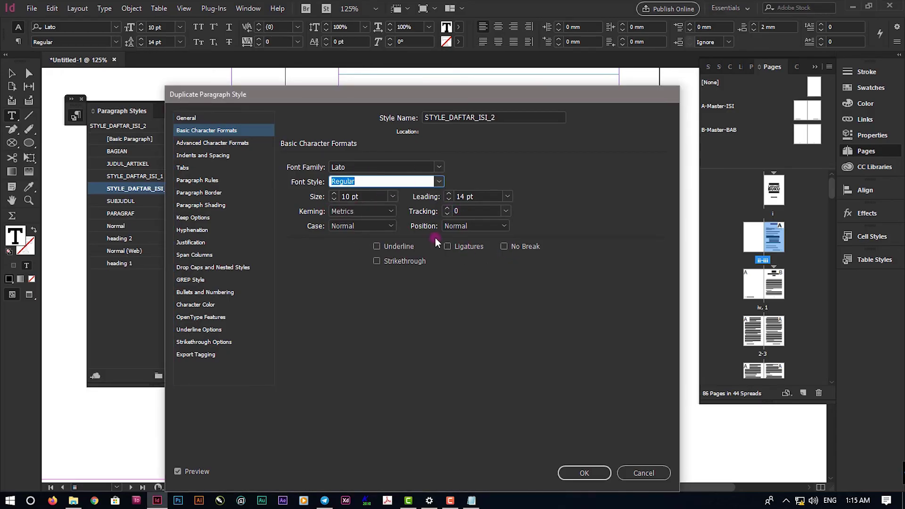
- Set the duplicated style's space after to 0 mm and move its tab stop to the text frame's right edge
{"action": "left_click", "coordinate": [206, 156]}
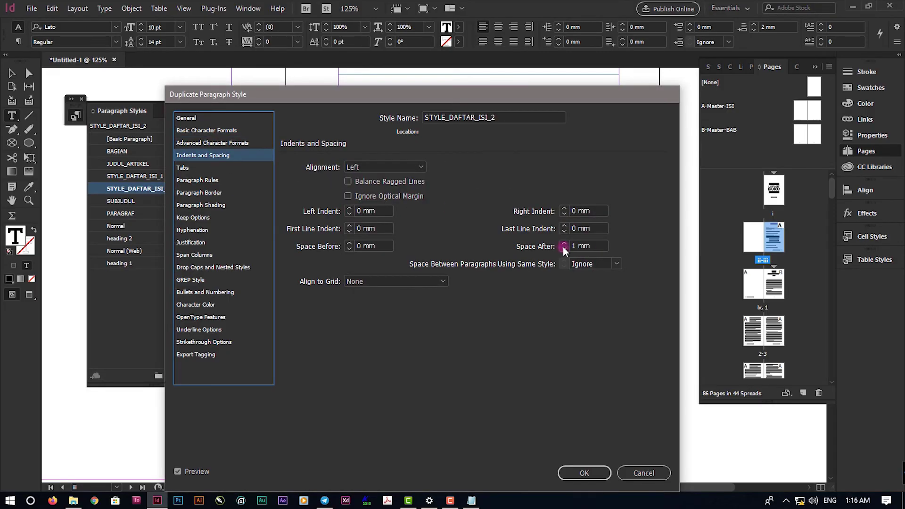
{"action": "left_click", "coordinate": [194, 167]}
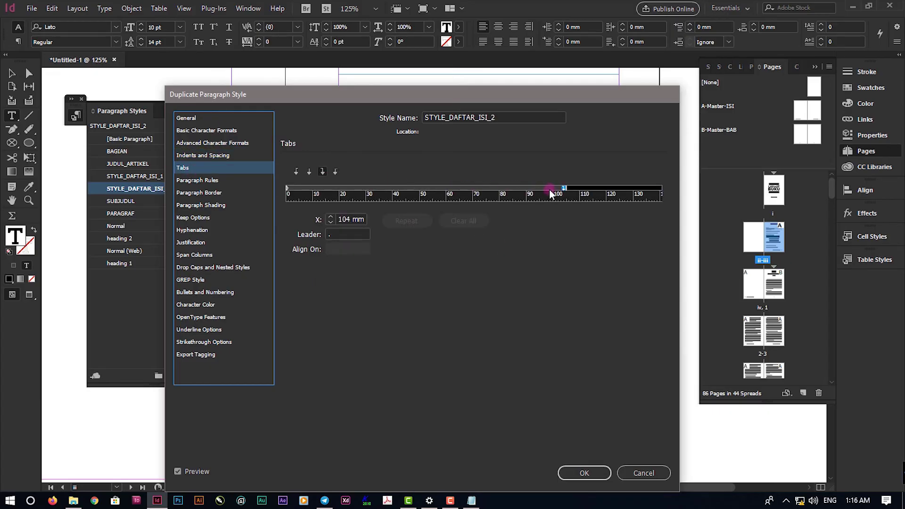
{"action": "left_click", "coordinate": [584, 473]}
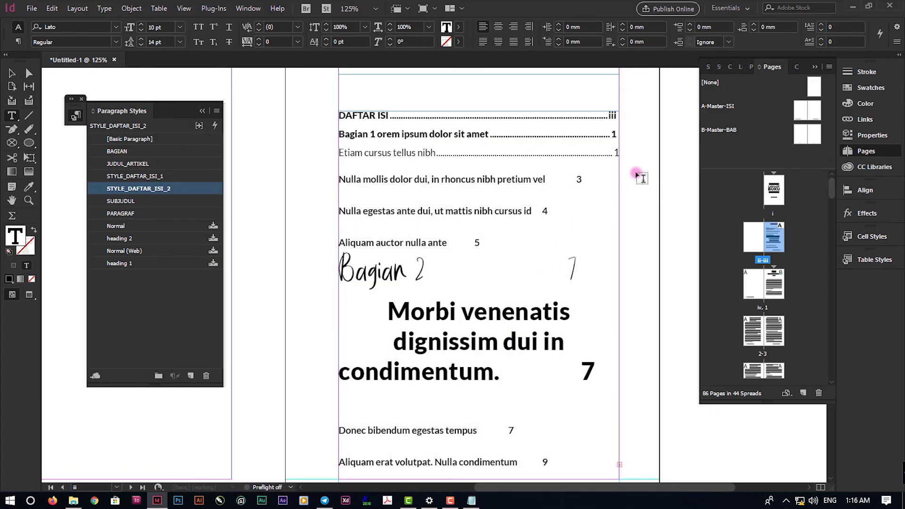
- Move the right tab stop of STYLE_DAFTAR_ISI_1 to 105 mm
{"action": "double_click", "coordinate": [135, 176]}
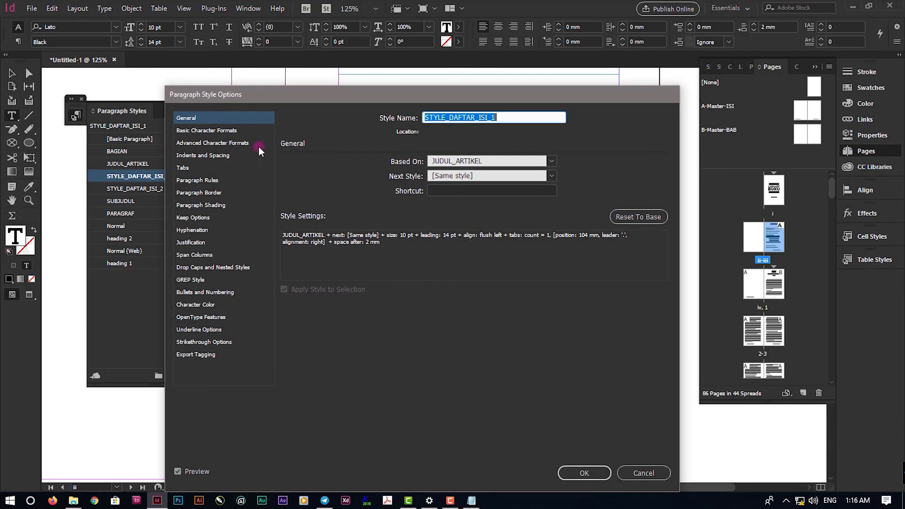
{"action": "left_click", "coordinate": [201, 169]}
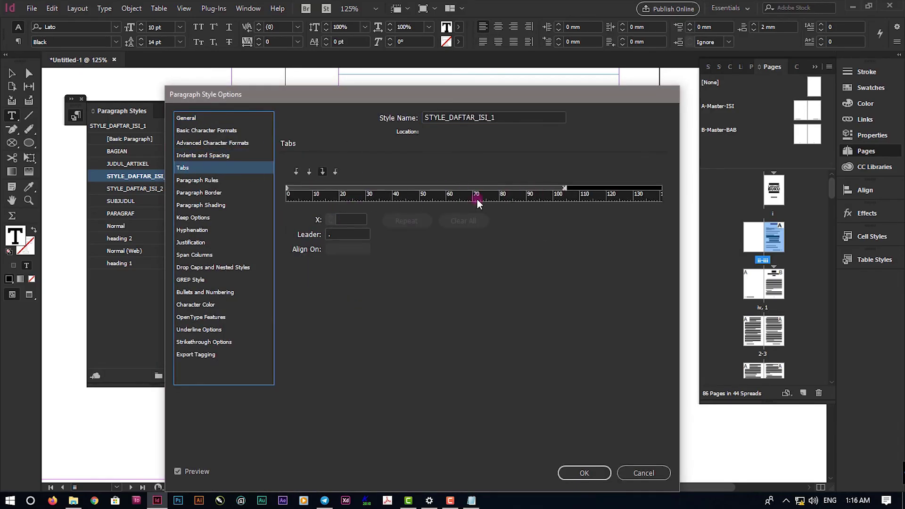
{"action": "left_click", "coordinate": [565, 189]}
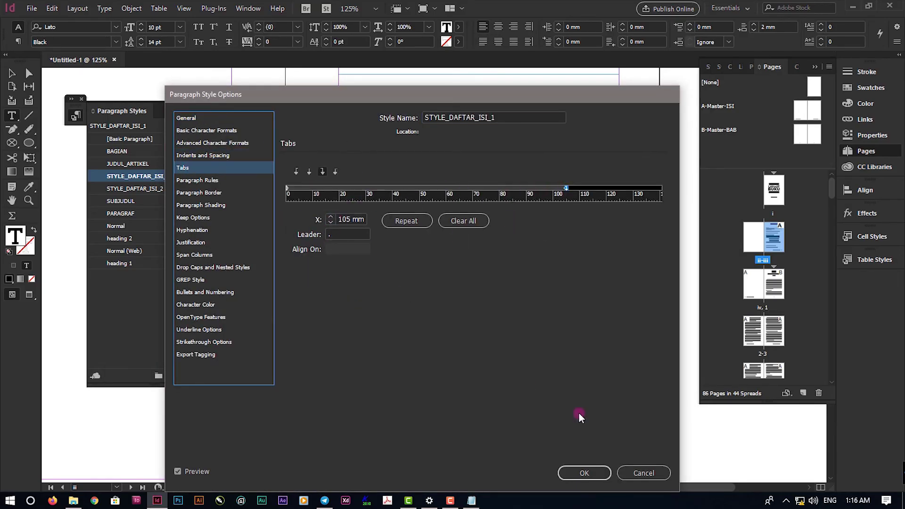
{"action": "left_click", "coordinate": [583, 472]}
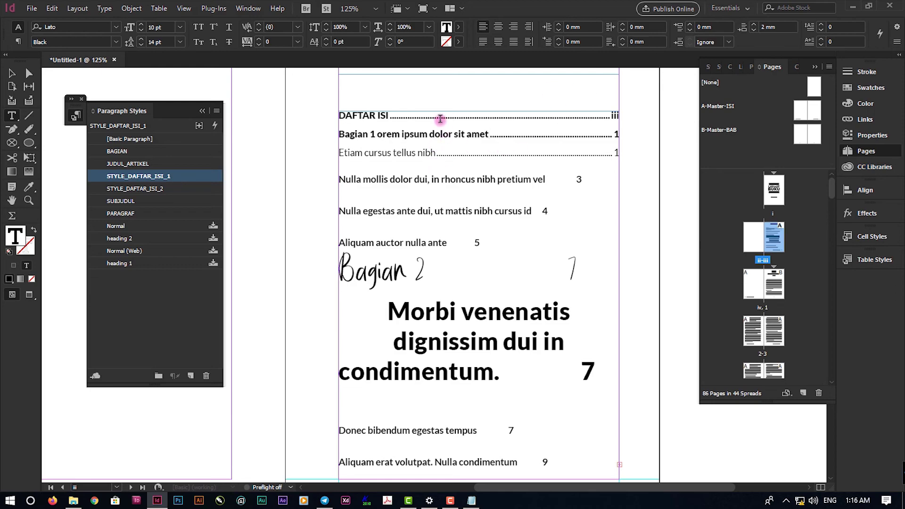
- Set the case of STYLE_DAFTAR_ISI_1 to All Caps
{"action": "scroll", "coordinate": [356, 198], "scroll_direction": "down", "scroll_amount": 1}
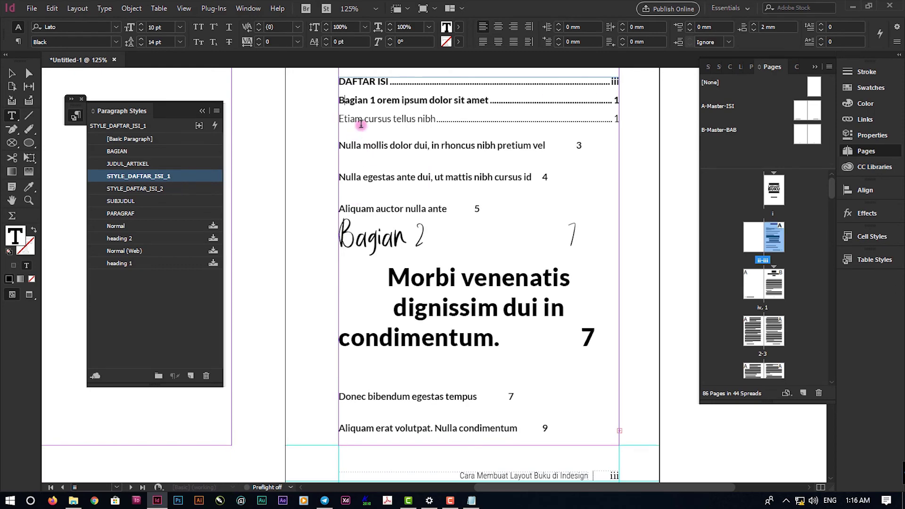
{"action": "right_click", "coordinate": [175, 177]}
{"action": "left_click", "coordinate": [203, 181]}
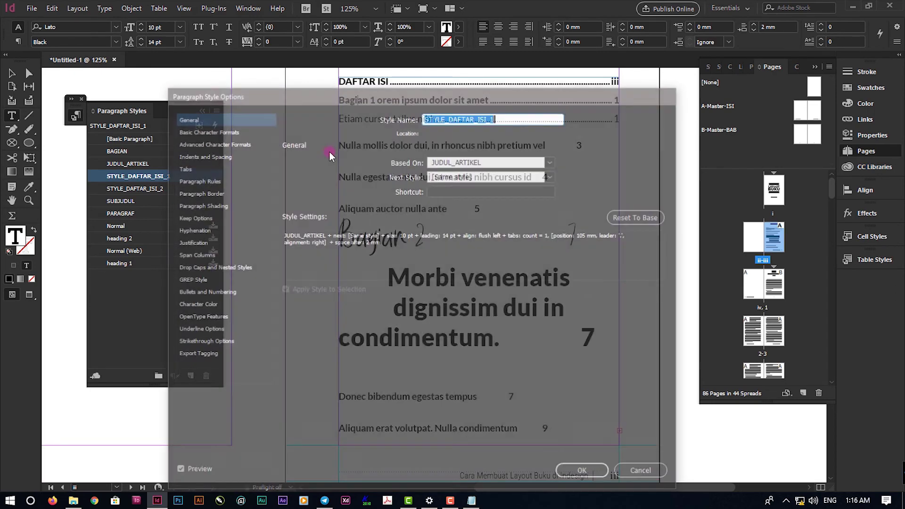
{"action": "left_click", "coordinate": [207, 130]}
{"action": "left_click", "coordinate": [362, 226]}
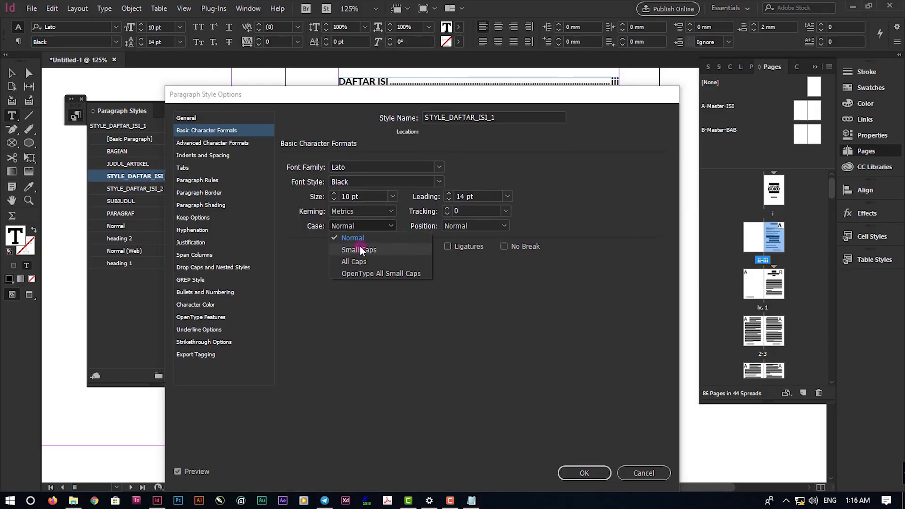
{"action": "left_click", "coordinate": [355, 261]}
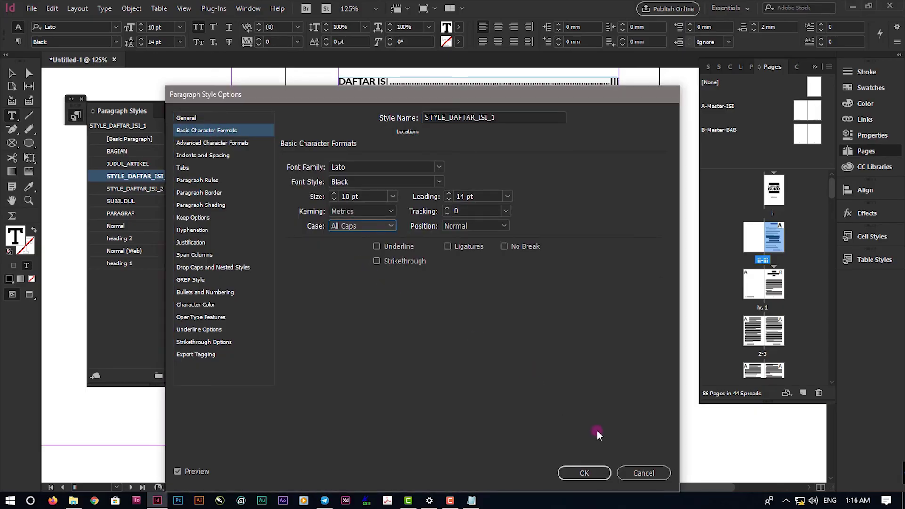
{"action": "left_click", "coordinate": [585, 473]}
- Apply STYLE_DAFTAR_ISI_2 to the "Nulla mollis" through "Aliquam auctor" entries and STYLE_DAFTAR_ISI_1 to "Bagian 2" and "Morbi venenatis"
{"action": "scroll", "coordinate": [536, 134], "scroll_direction": "up", "scroll_amount": 1}
{"action": "left_click_drag", "start_coordinate": [371, 179], "coordinate": [360, 243]}
{"action": "left_click", "coordinate": [135, 188]}
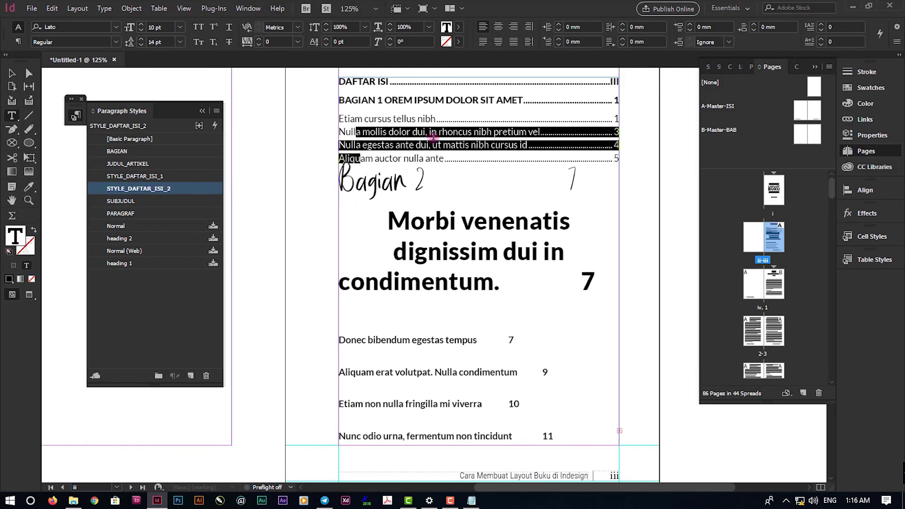
{"action": "left_click", "coordinate": [142, 176]}
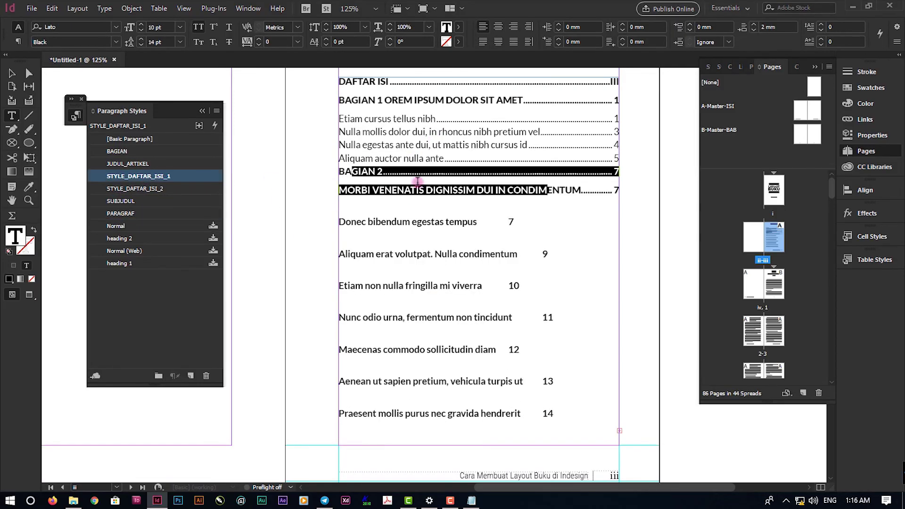
- Set the space before of STYLE_DAFTAR_ISI_1 to 4 mm
{"action": "right_click", "coordinate": [166, 176]}
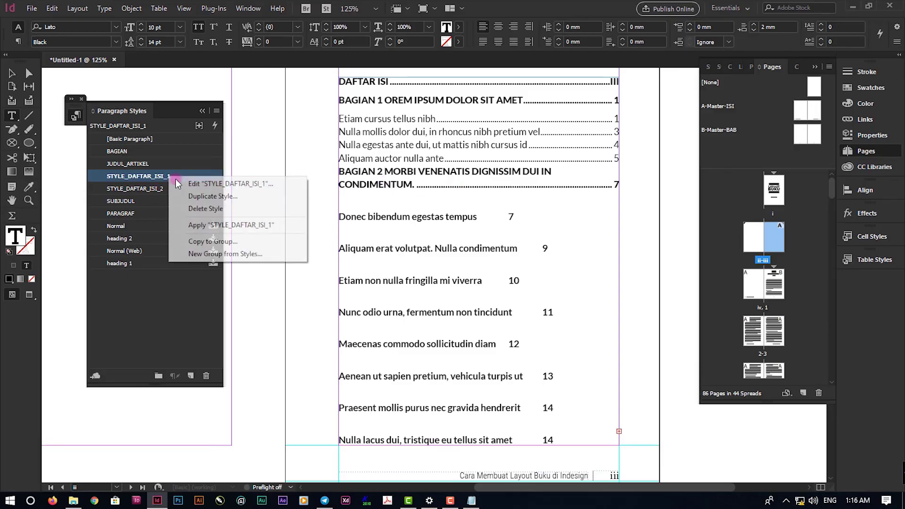
{"action": "left_click", "coordinate": [198, 182]}
{"action": "left_click", "coordinate": [245, 156]}
{"action": "left_click", "coordinate": [370, 246]}
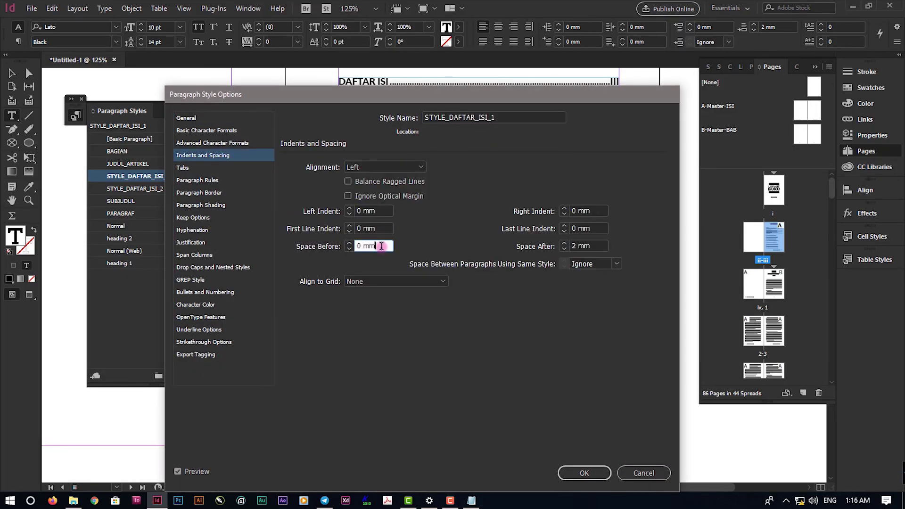
{"action": "type", "text": "4"}
{"action": "key", "text": "Return"}
- Apply STYLE_DAFTAR_ISI_2 to the contents entries from "Donec bibendum" through "Nulla lacus dui"
{"action": "scroll", "coordinate": [430, 194], "scroll_direction": "down", "scroll_amount": 4}
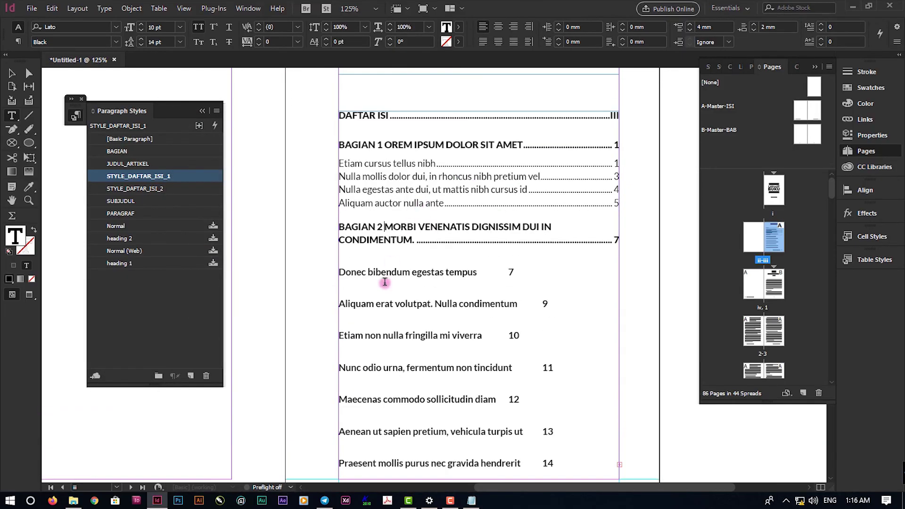
{"action": "left_click_drag", "start_coordinate": [362, 170], "coordinate": [419, 361]}
{"action": "left_click", "coordinate": [132, 215]}
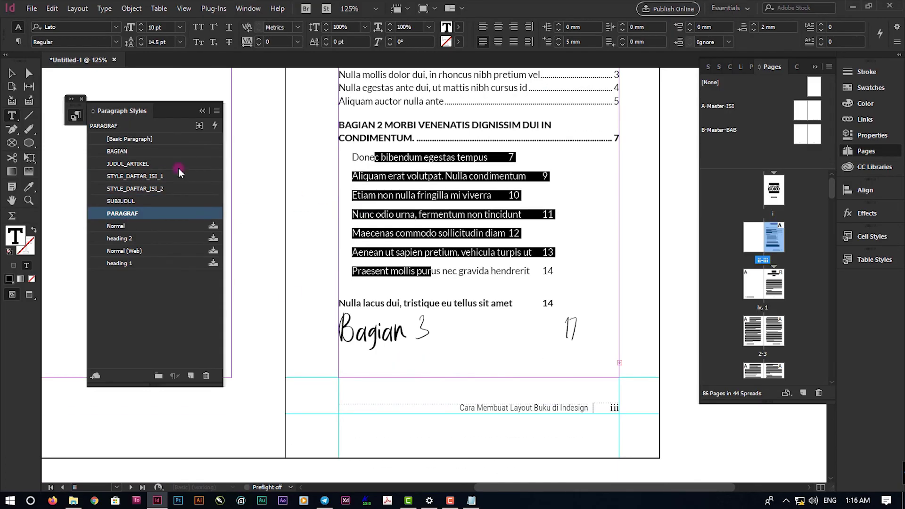
{"action": "left_click", "coordinate": [141, 189]}
{"action": "left_click", "coordinate": [467, 195]}
- Apply STYLE_DAFTAR_ISI_1 to the "Bagian 3" entry and the "Morbi venenatis" entry below it
{"action": "left_click", "coordinate": [352, 262]}
{"action": "left_click", "coordinate": [365, 267]}
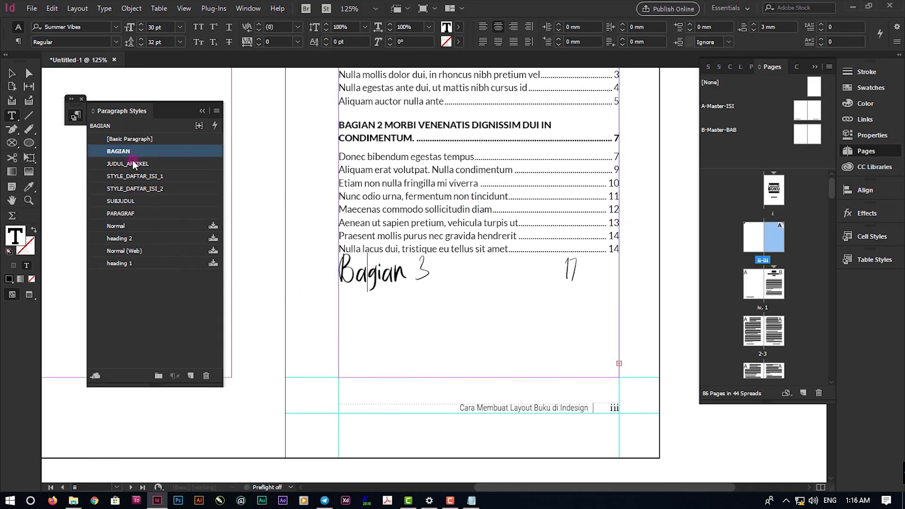
{"action": "left_click", "coordinate": [123, 176]}
{"action": "left_click", "coordinate": [399, 303]}
{"action": "left_click", "coordinate": [137, 176]}
{"action": "scroll", "coordinate": [392, 293], "scroll_direction": "down", "scroll_amount": 1}
{"action": "left_click", "coordinate": [357, 298]}
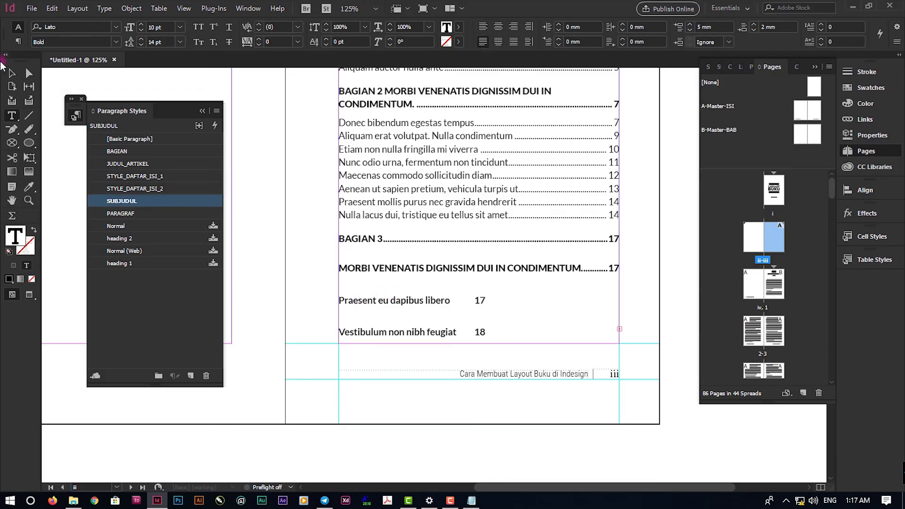
- Flow the overset table of contents text from page iii onto page iv, starting at its top margin corner
{"action": "key", "text": "Escape"}
{"action": "key", "text": "ctrl+minus"}
{"action": "key", "text": "ctrl+minus"}
{"action": "scroll", "coordinate": [410, 241], "scroll_direction": "down", "scroll_amount": 5}
{"action": "left_click", "coordinate": [289, 236]}
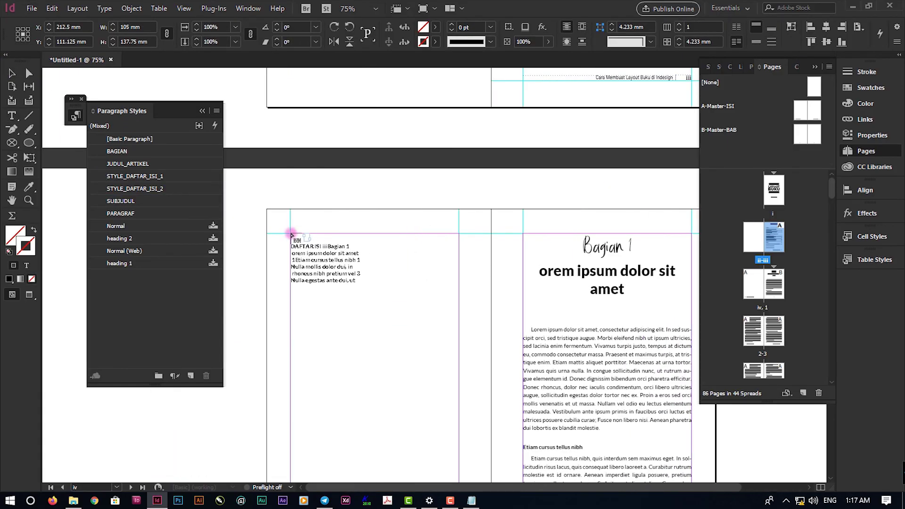
{"action": "scroll", "coordinate": [404, 239], "scroll_direction": "down", "scroll_amount": 2}
- Select all contents entries from "Bagian 3" to the end of the story and apply STYLE_DAFTAR_ISI_2
{"action": "scroll", "coordinate": [471, 236], "scroll_direction": "up", "scroll_amount": 7}
{"action": "double_click", "coordinate": [523, 165]}
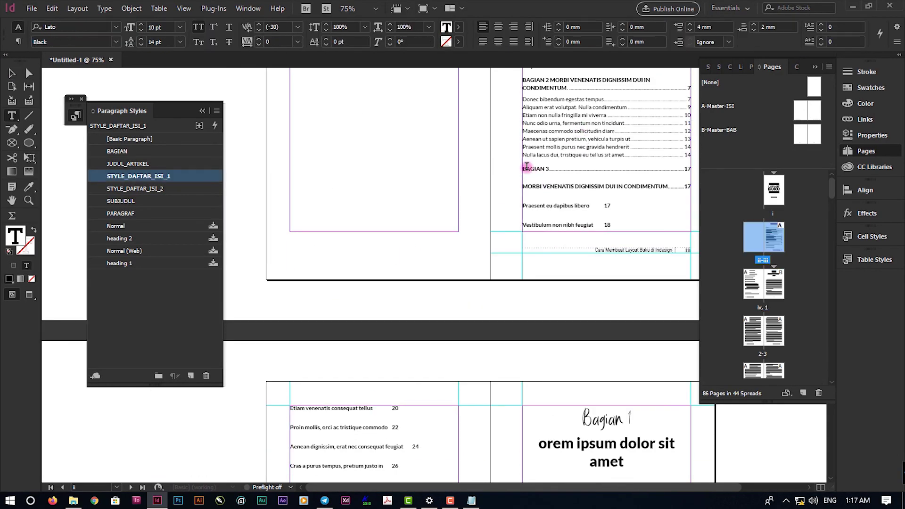
{"action": "key", "text": "ctrl+shift+End"}
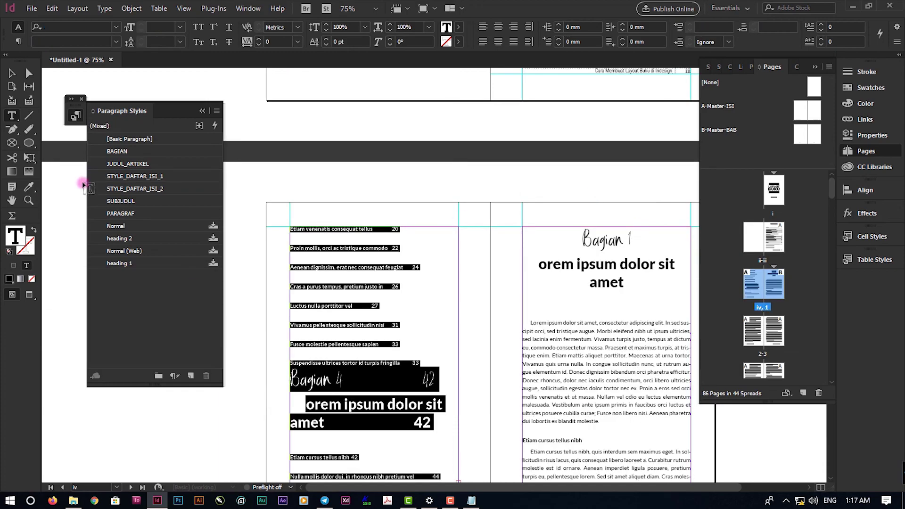
{"action": "left_click", "coordinate": [134, 189]}
- Merge the "Bagian 3" and "Morbi venenatis" entries into one line with a single page number and apply STYLE_DAFTAR_ISI_1
{"action": "scroll", "coordinate": [390, 236], "scroll_direction": "down", "scroll_amount": 3}
{"action": "scroll", "coordinate": [424, 231], "scroll_direction": "up", "scroll_amount": 3}
{"action": "key", "text": "ctrl+equal"}
{"action": "key", "text": "ctrl+equal"}
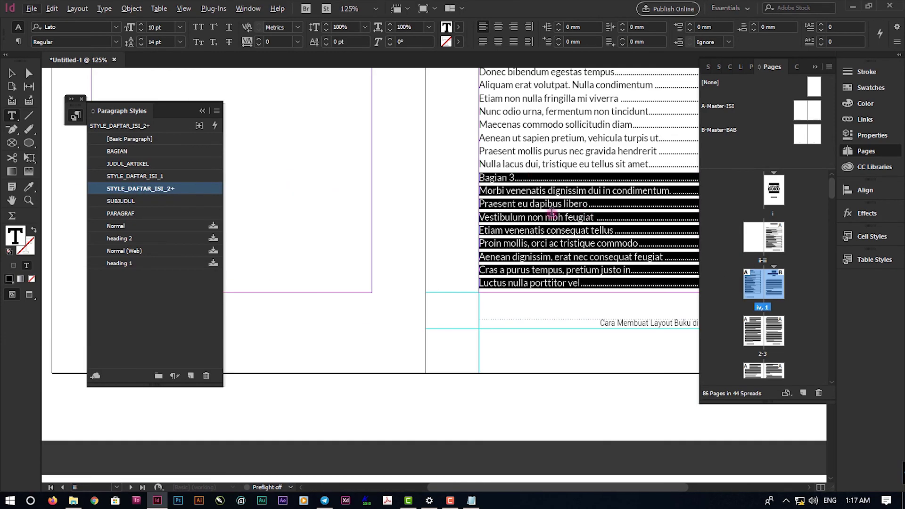
{"action": "left_click", "coordinate": [551, 214]}
{"action": "left_click", "coordinate": [553, 190]}
{"action": "key", "text": "Home"}
{"action": "key", "text": "BackSpace"}
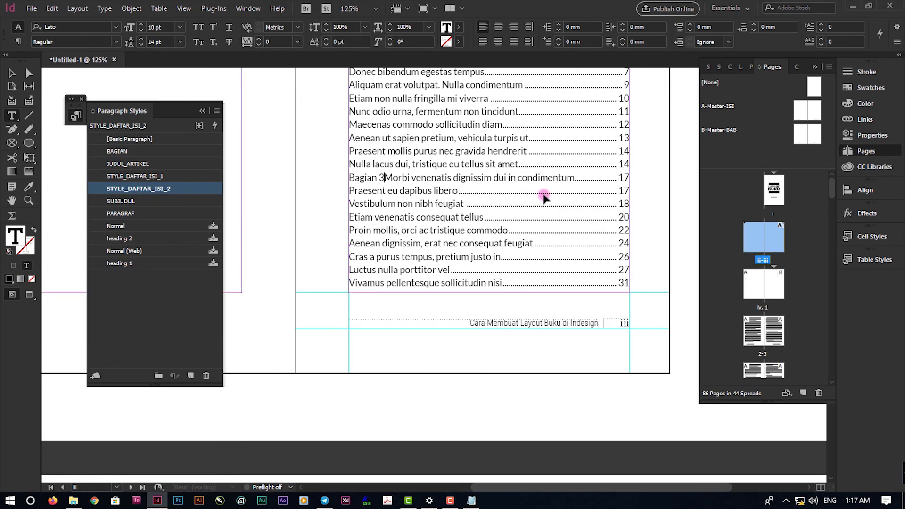
{"action": "left_click", "coordinate": [127, 175]}
- Merge "Bagian 4" with the "orem ipsum dolor sit amet" entry, removing its own page number, and apply STYLE_DAFTAR_ISI_1
{"action": "scroll", "coordinate": [425, 216], "scroll_direction": "down", "scroll_amount": 2}
{"action": "scroll", "coordinate": [307, 252], "scroll_direction": "up", "scroll_amount": 3}
{"action": "scroll", "coordinate": [371, 208], "scroll_direction": "left", "scroll_amount": 3}
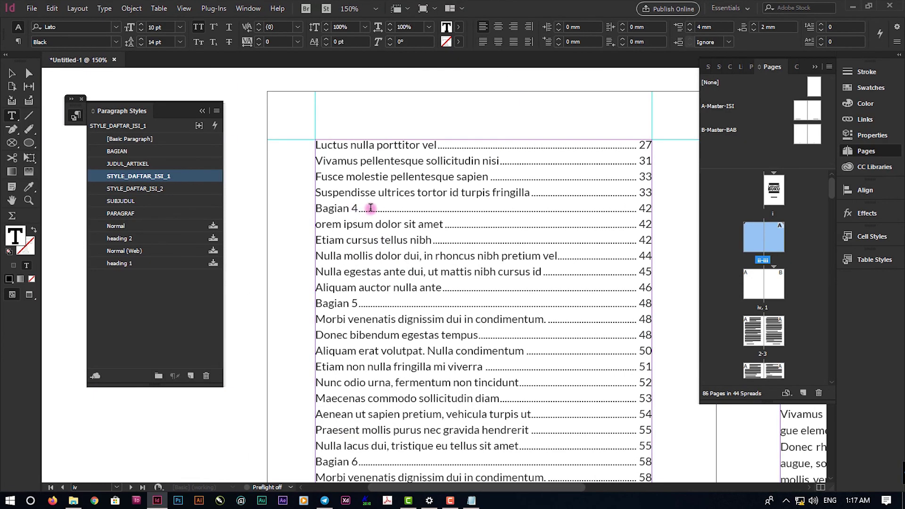
{"action": "left_click", "coordinate": [370, 208]}
{"action": "key", "text": "Delete"}
{"action": "key", "text": "Delete"}
{"action": "key", "text": "Delete"}
{"action": "key", "text": "Delete"}
{"action": "left_click", "coordinate": [158, 176]}
- Merge "Bagian 6" with the "Morbi venenatis" entry below it, removing its own page number, and apply STYLE_DAFTAR_ISI_1
{"action": "scroll", "coordinate": [375, 258], "scroll_direction": "down", "scroll_amount": 5}
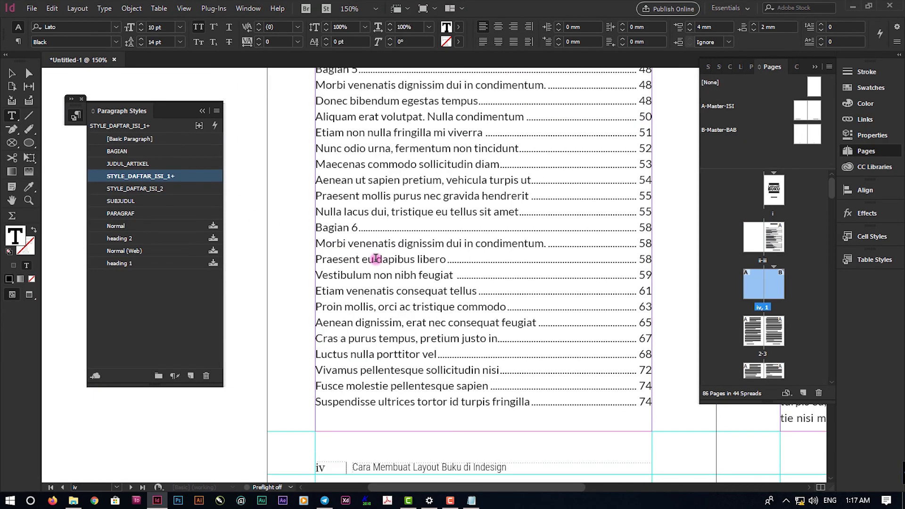
{"action": "left_click", "coordinate": [373, 228]}
{"action": "key", "text": "Delete"}
{"action": "key", "text": "Delete"}
{"action": "key", "text": "Delete"}
{"action": "key", "text": "Delete"}
{"action": "left_click", "coordinate": [139, 176]}
- Merge "Bagian 5" with the "Morbi venenatis" entry below it, removing its own page number, and apply STYLE_DAFTAR_ISI_1
{"action": "scroll", "coordinate": [369, 186], "scroll_direction": "up", "scroll_amount": 3}
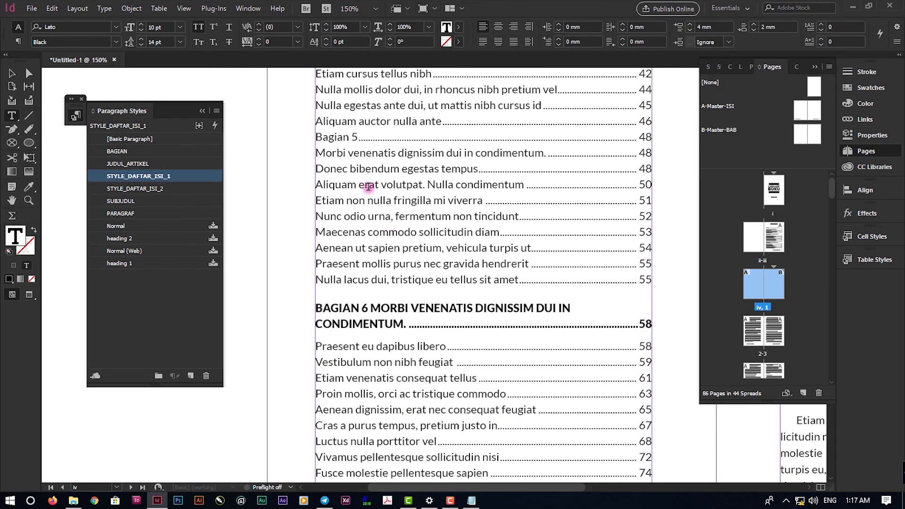
{"action": "left_click", "coordinate": [371, 137]}
{"action": "key", "text": "Delete"}
{"action": "key", "text": "Delete"}
{"action": "key", "text": "Delete"}
{"action": "key", "text": "Delete"}
{"action": "left_click", "coordinate": [140, 176]}
- Extend the contents frame on page iv downward to fit the overset last entry
{"action": "scroll", "coordinate": [70, 219], "scroll_direction": "down", "scroll_amount": 4}
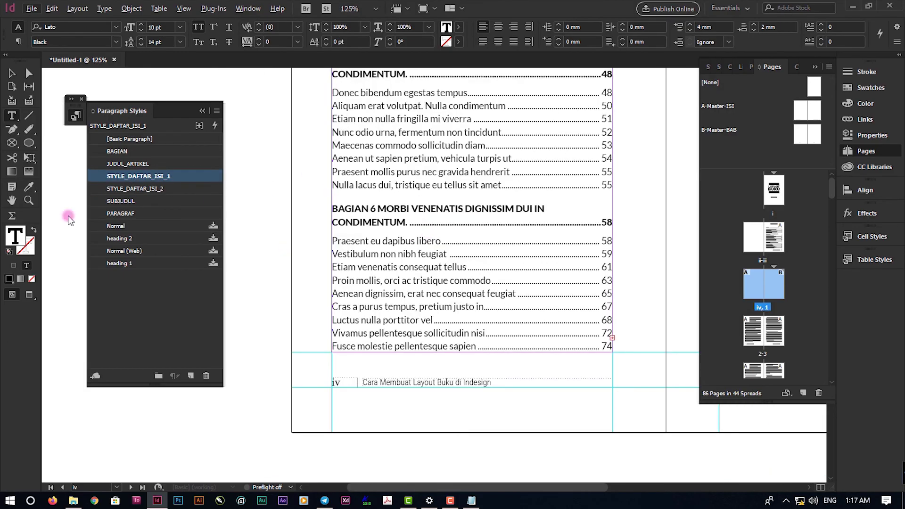
{"action": "key", "text": "Escape"}
{"action": "double_click", "coordinate": [469, 353]}
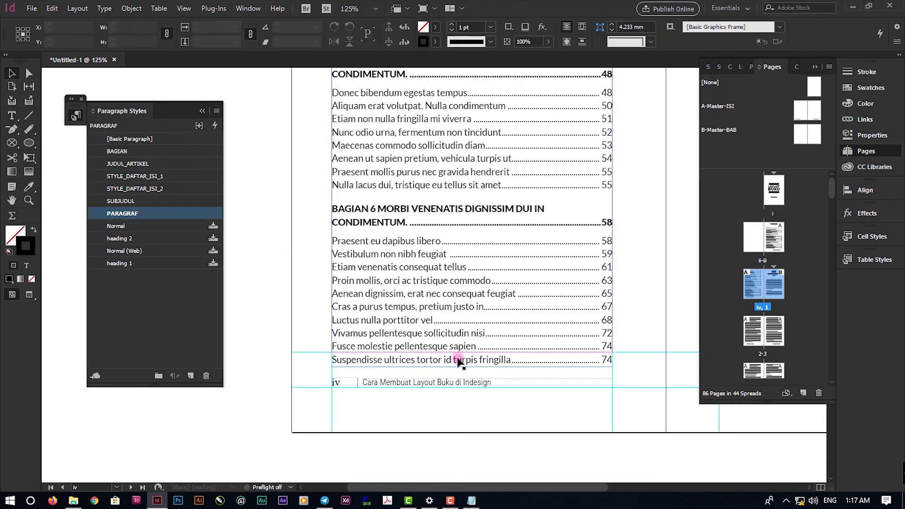
- Reduce the font size and leading of STYLE_DAFTAR_ISI_2 slightly and bring page iv's contents frame back inside the bottom margin
{"action": "right_click", "coordinate": [168, 188]}
{"action": "left_click", "coordinate": [203, 222]}
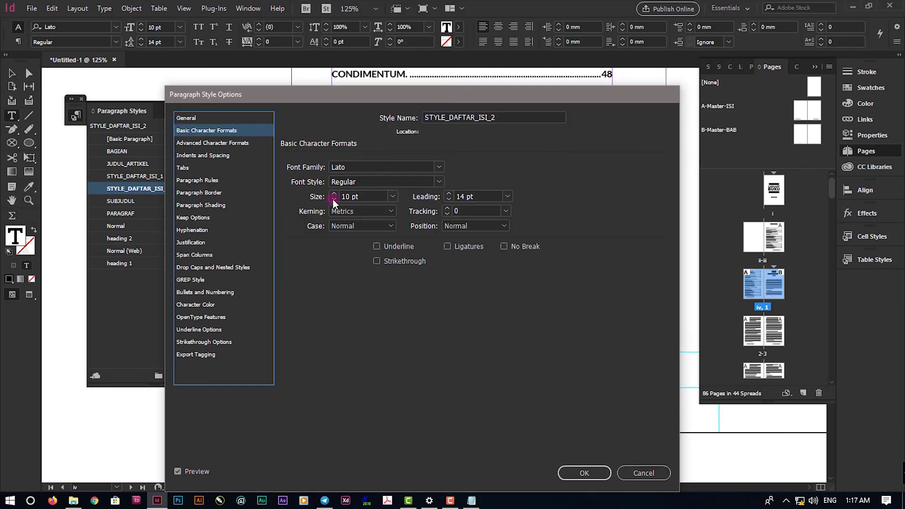
{"action": "left_click", "coordinate": [449, 194]}
{"action": "key", "text": "Return"}
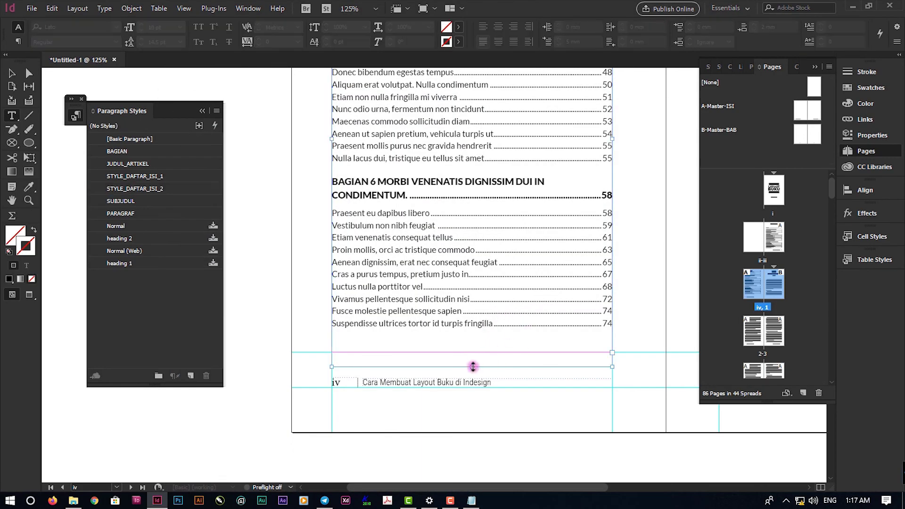
{"action": "key", "text": "Escape"}
{"action": "key", "text": "ctrl+minus"}
{"action": "key", "text": "ctrl+minus"}
{"action": "left_click", "coordinate": [630, 198]}
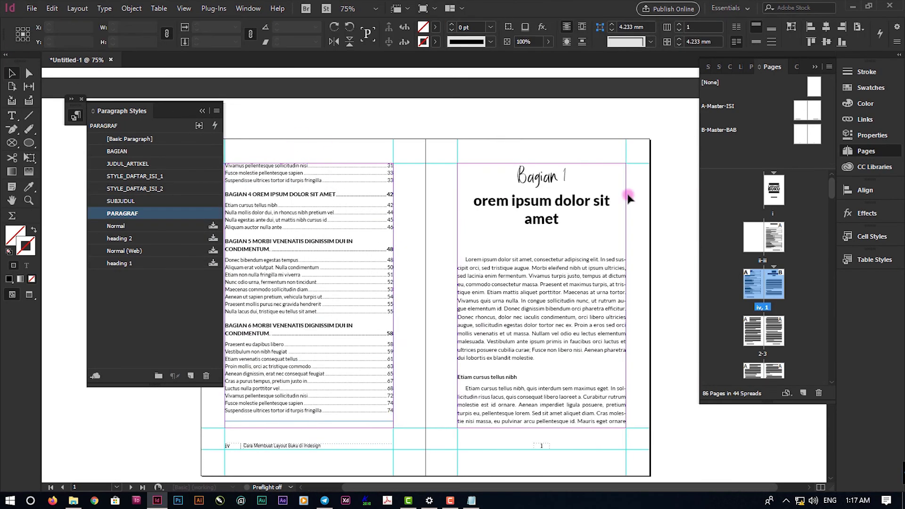
- Start packaging the publication and save the document as LAYOUT BUKU.indd
{"action": "scroll", "coordinate": [637, 193], "scroll_direction": "left", "scroll_amount": 2}
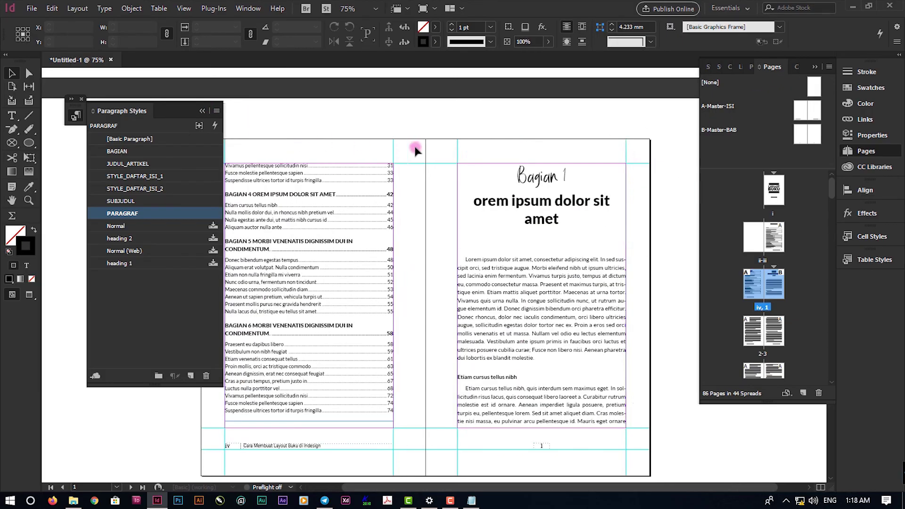
{"action": "scroll", "coordinate": [283, 155], "scroll_direction": "up", "scroll_amount": 1}
{"action": "left_click", "coordinate": [32, 8]}
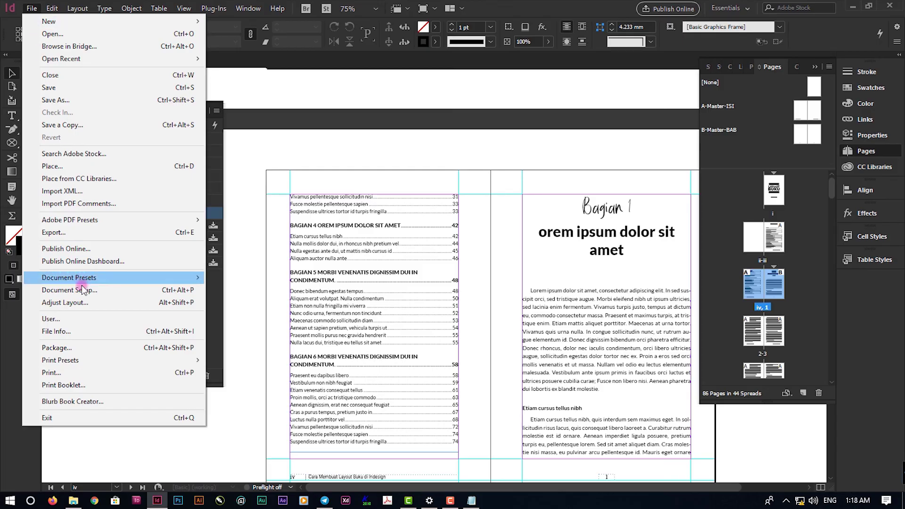
{"action": "left_click", "coordinate": [84, 347]}
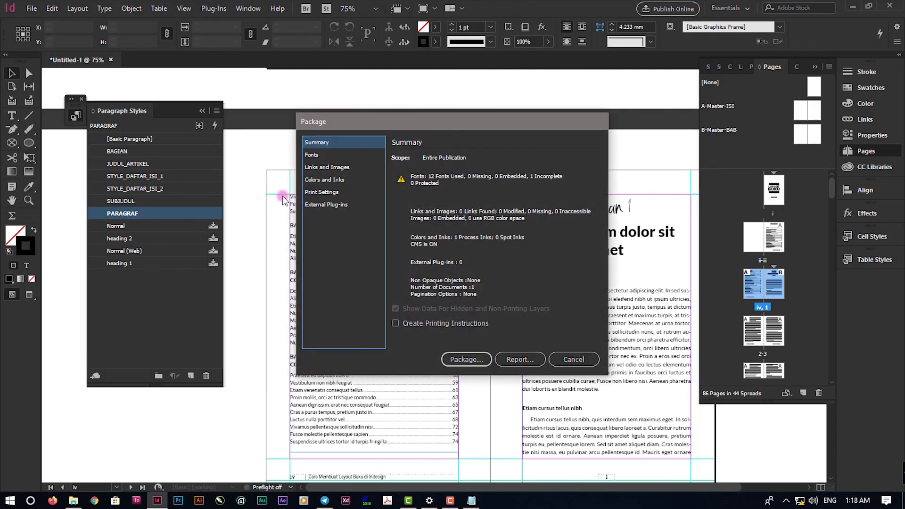
{"action": "left_click", "coordinate": [471, 360]}
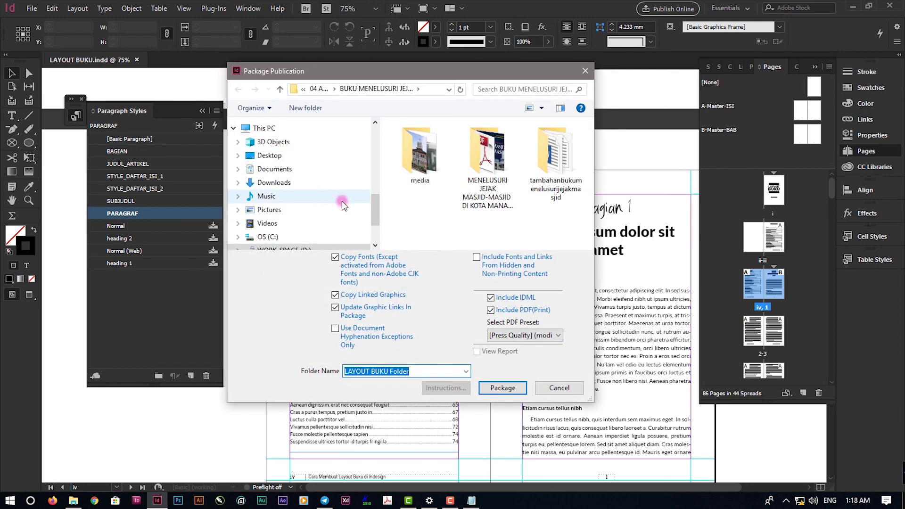
- Choose "New folder" on the Desktop as the package destination
{"action": "scroll", "coordinate": [338, 187], "scroll_direction": "up", "scroll_amount": 1}
{"action": "scroll", "coordinate": [338, 187], "scroll_direction": "up", "scroll_amount": 2}
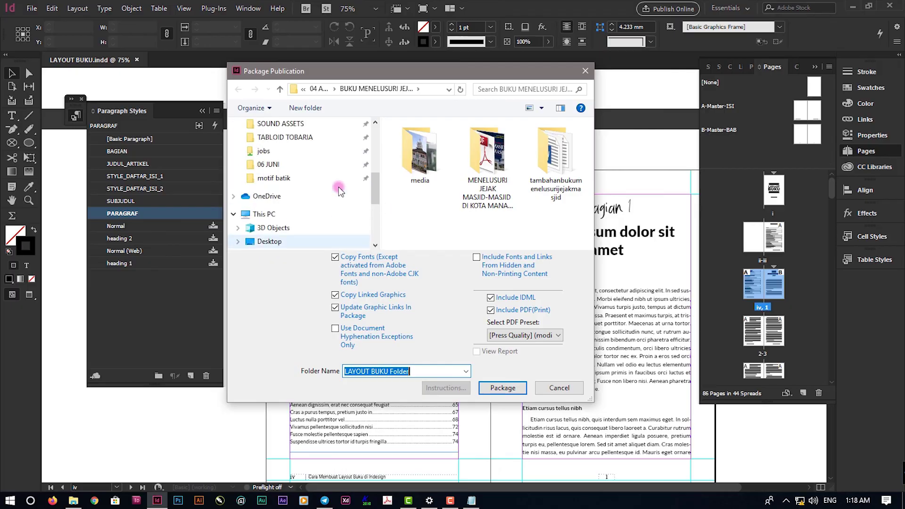
{"action": "scroll", "coordinate": [339, 187], "scroll_direction": "down", "scroll_amount": 1}
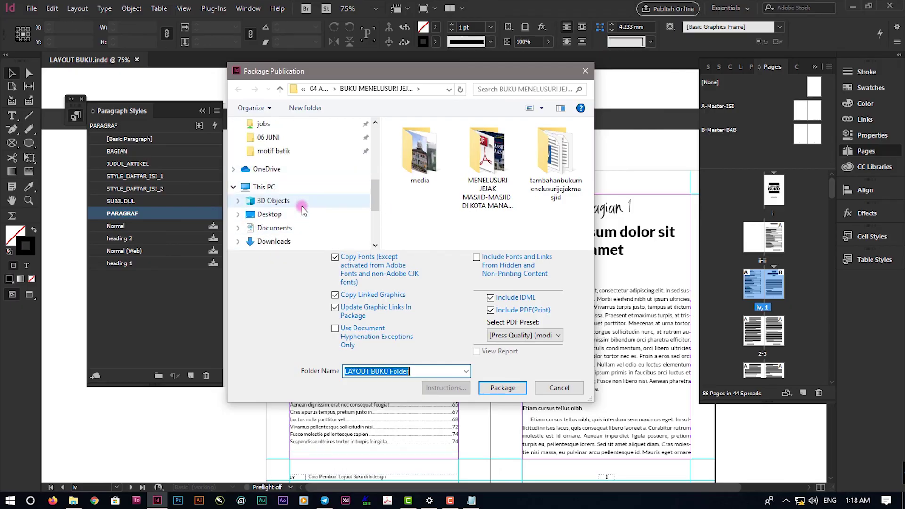
{"action": "scroll", "coordinate": [304, 207], "scroll_direction": "down", "scroll_amount": 2}
{"action": "scroll", "coordinate": [316, 208], "scroll_direction": "up", "scroll_amount": 1}
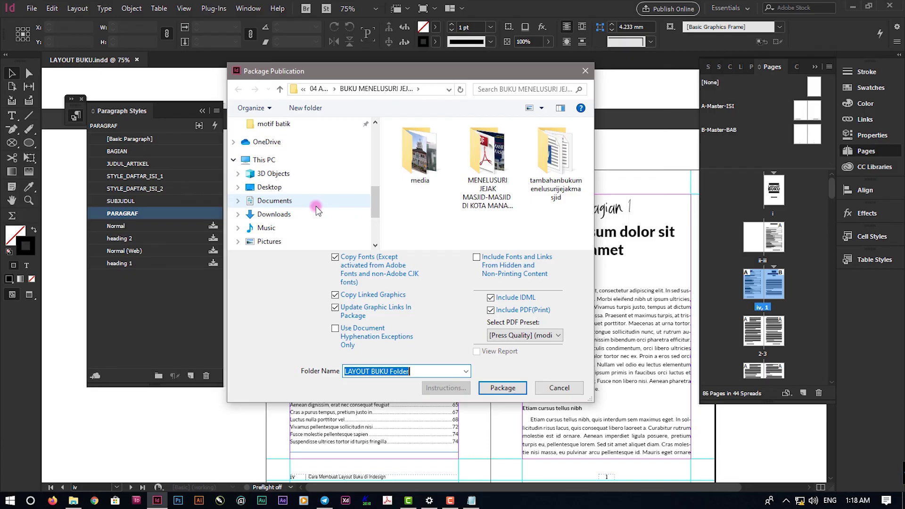
{"action": "left_click", "coordinate": [268, 187]}
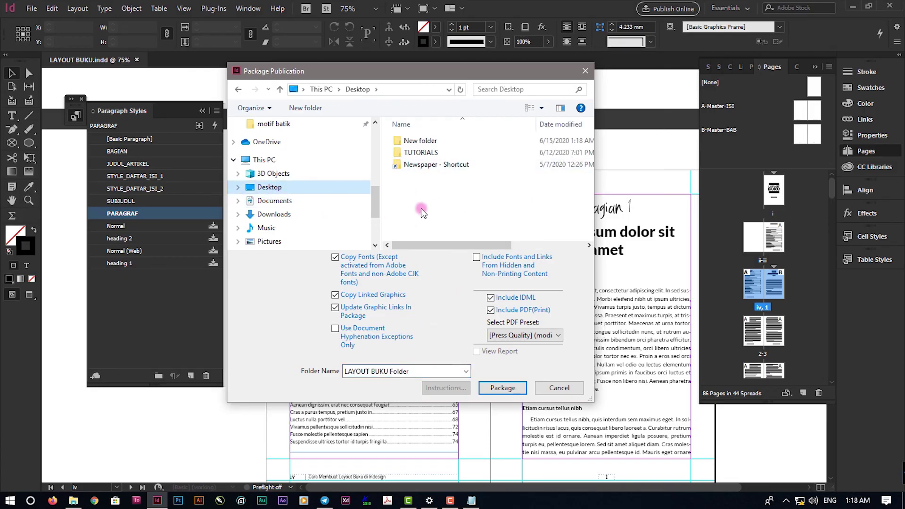
{"action": "double_click", "coordinate": [421, 142]}
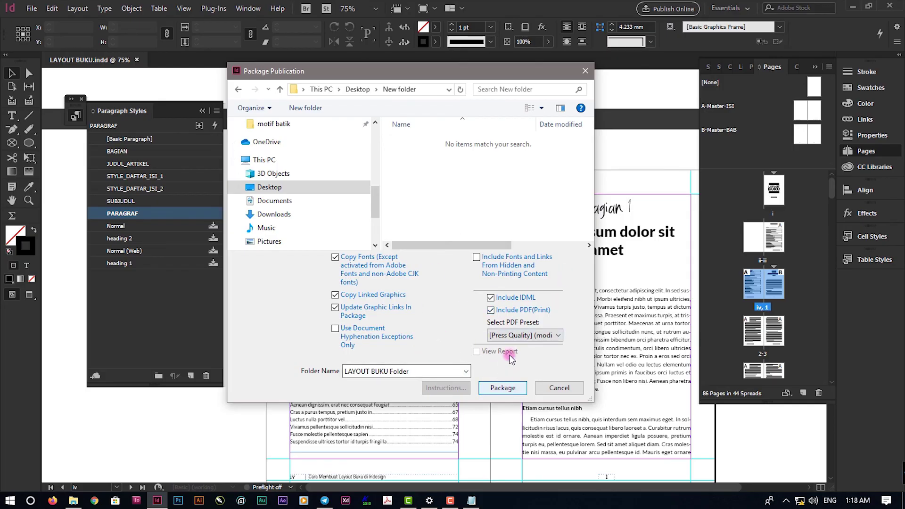
- Create the package in LAYOUT BUKU Folder with IDML and PDF included, using the [Press Quality] (modified) preset
{"action": "left_click", "coordinate": [533, 335]}
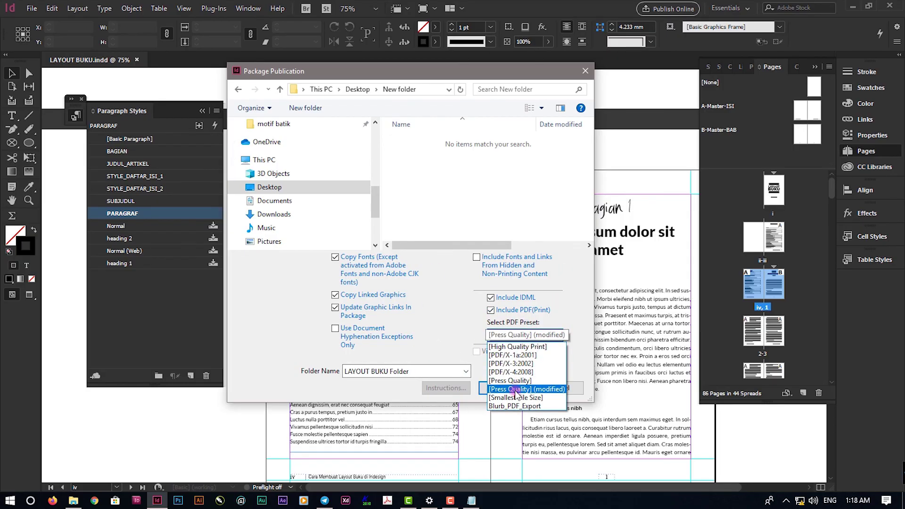
{"action": "left_click", "coordinate": [519, 390]}
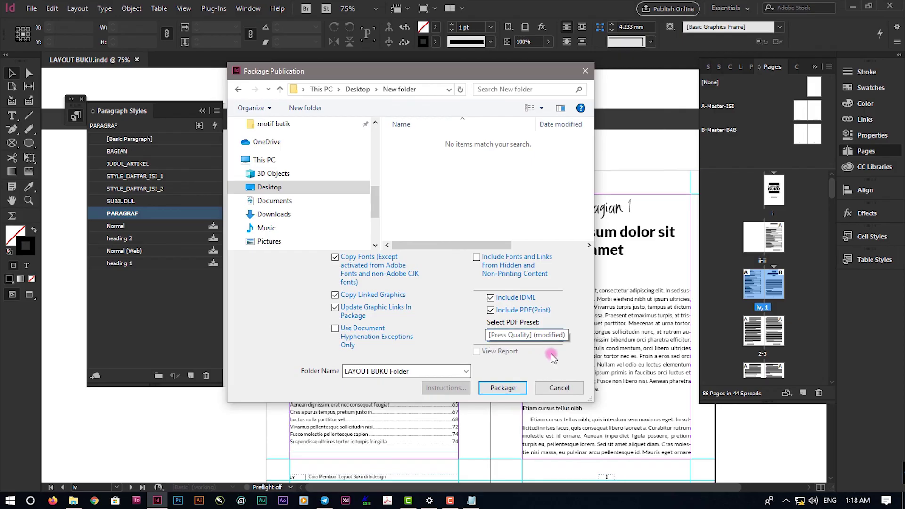
{"action": "left_click", "coordinate": [503, 389]}
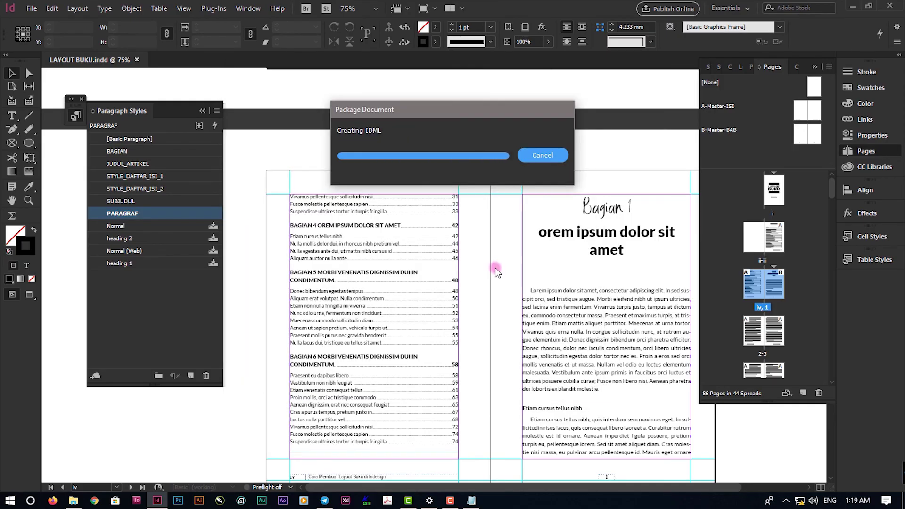
- Switch to File Explorer and open LAYOUT BUKU Folder inside the Desktop's "New folder"
{"action": "left_click", "coordinate": [73, 502]}
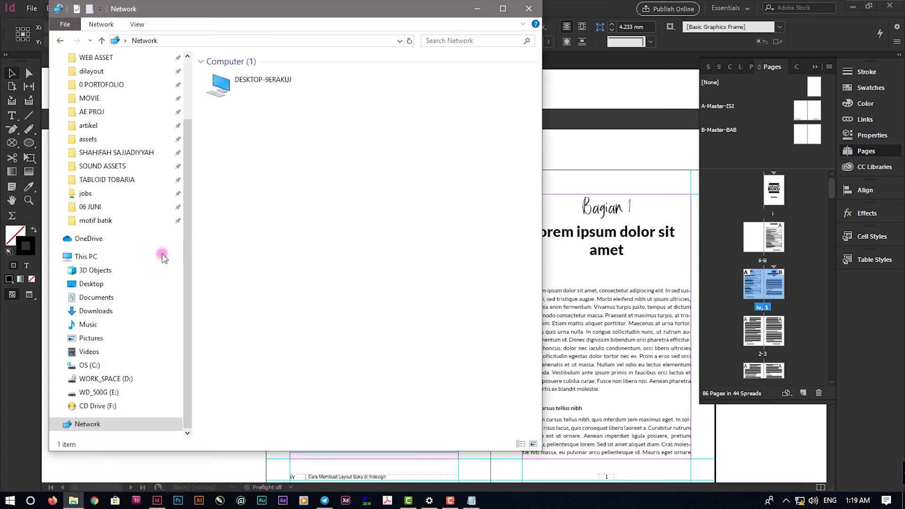
{"action": "left_click", "coordinate": [121, 283]}
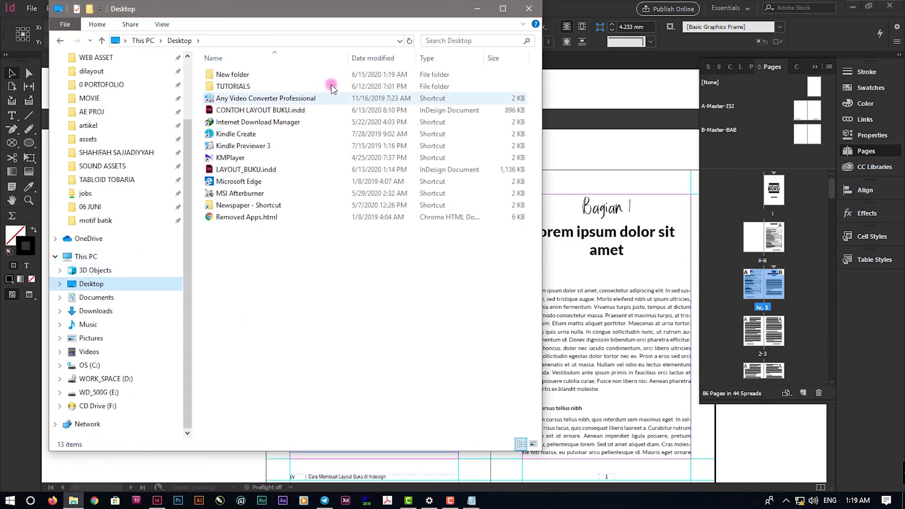
{"action": "double_click", "coordinate": [232, 75]}
{"action": "double_click", "coordinate": [248, 75]}
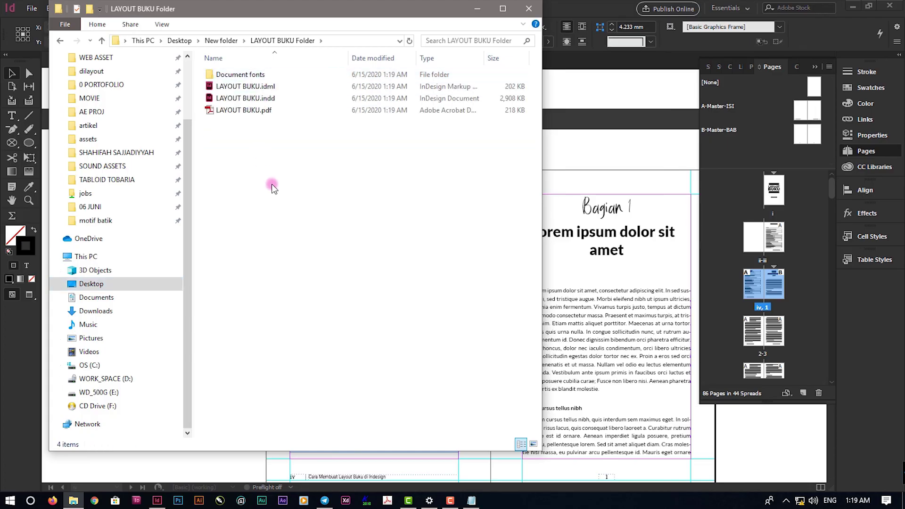
- Maximize the folder window and open LAYOUT BUKU.pdf in Adobe Acrobat Pro to review it, changing its page display
{"action": "left_click", "coordinate": [502, 9]}
{"action": "left_click", "coordinate": [197, 113]}
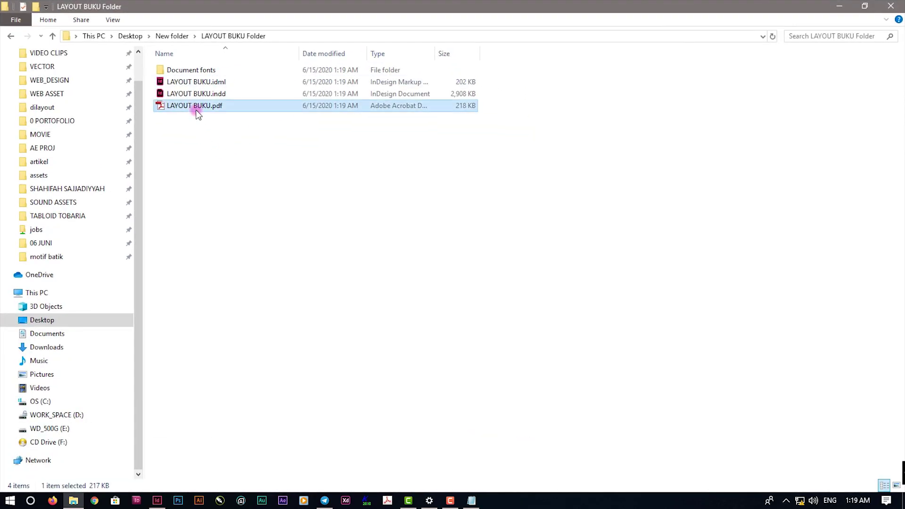
{"action": "left_click", "coordinate": [265, 56]}
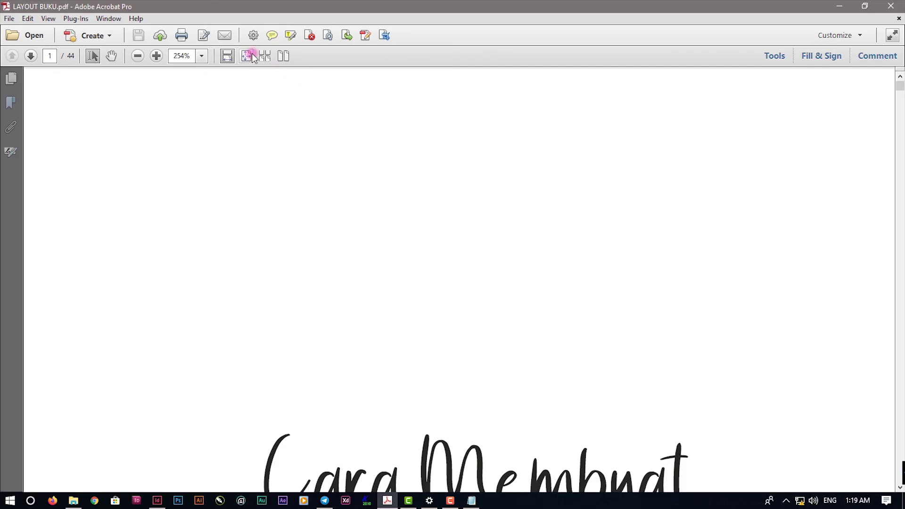